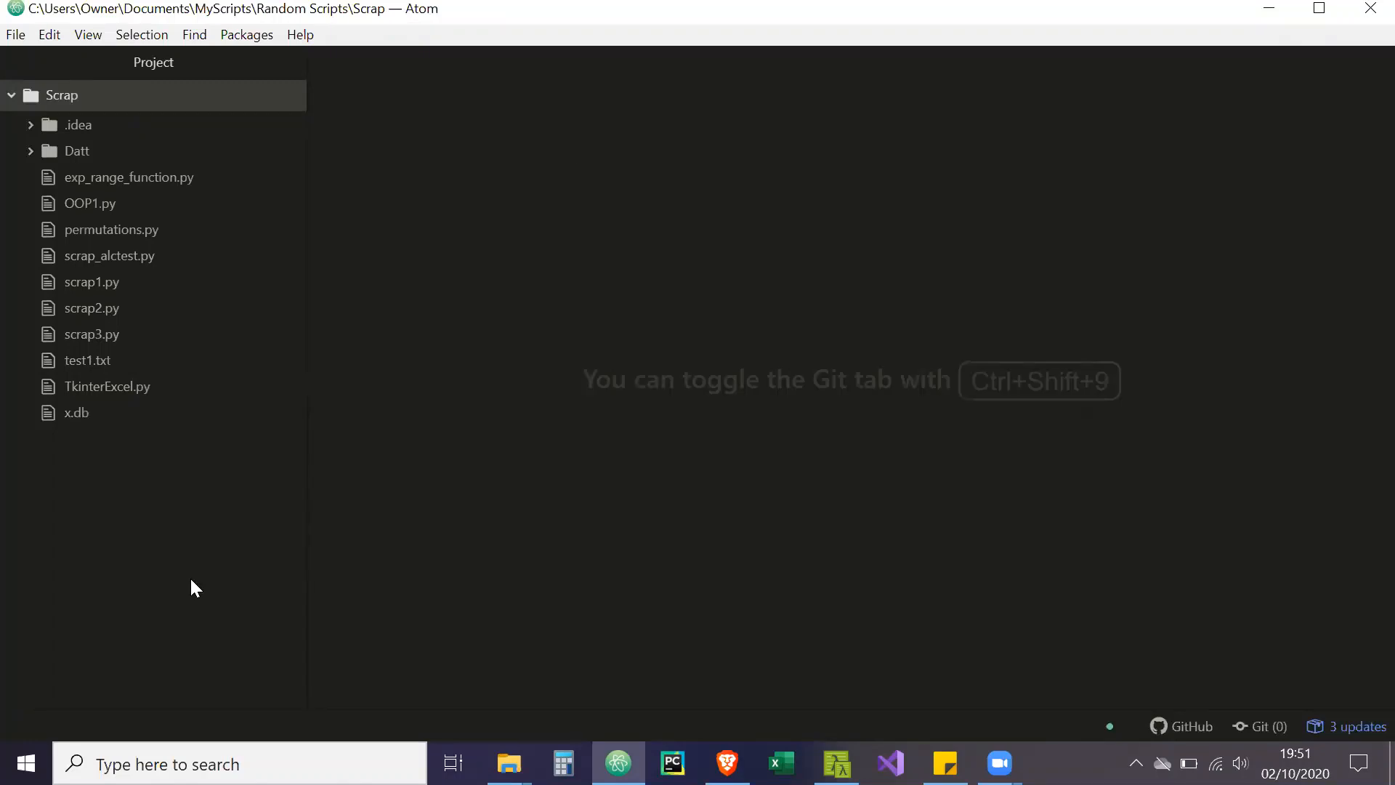
Start a new folder inside the Scrap project from the tree view.
click(111, 514)
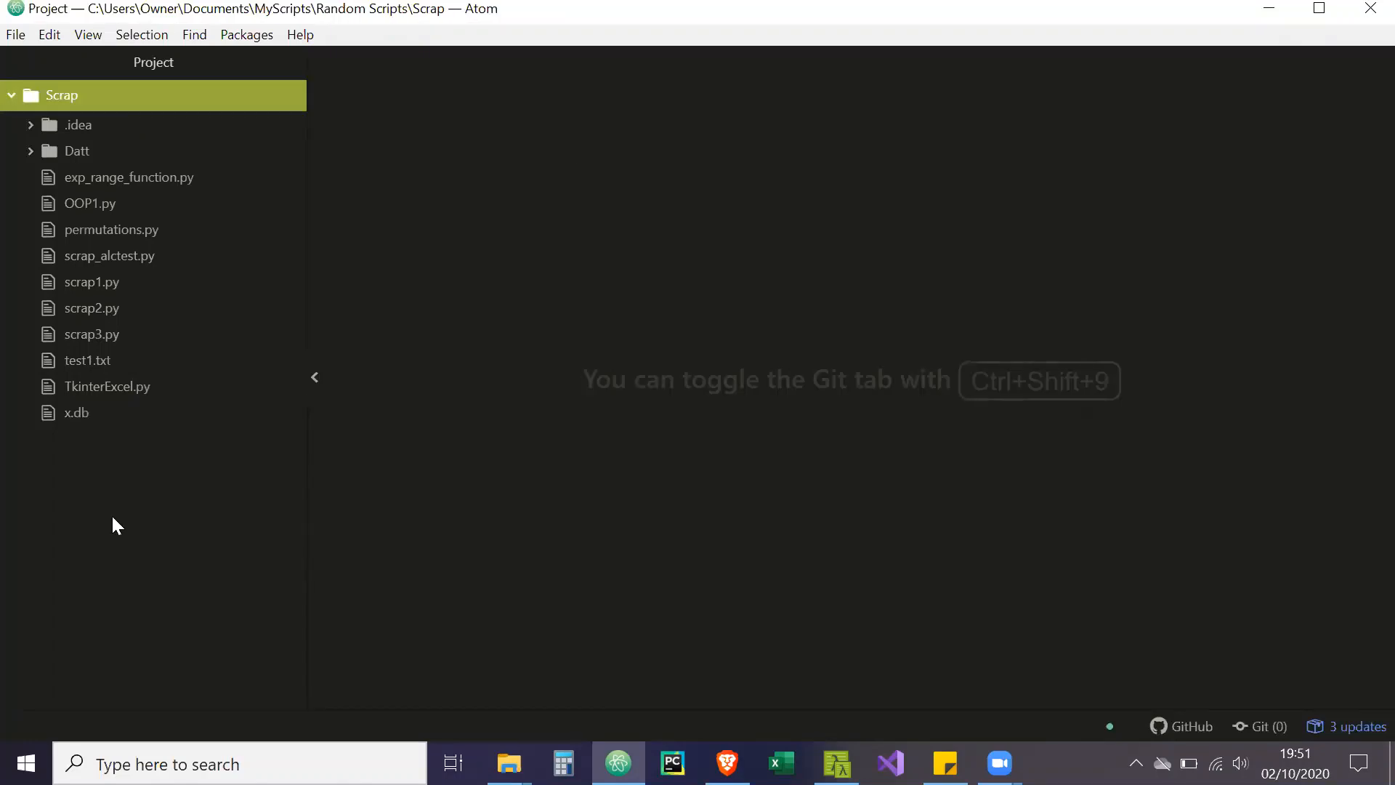
key(shift+a)
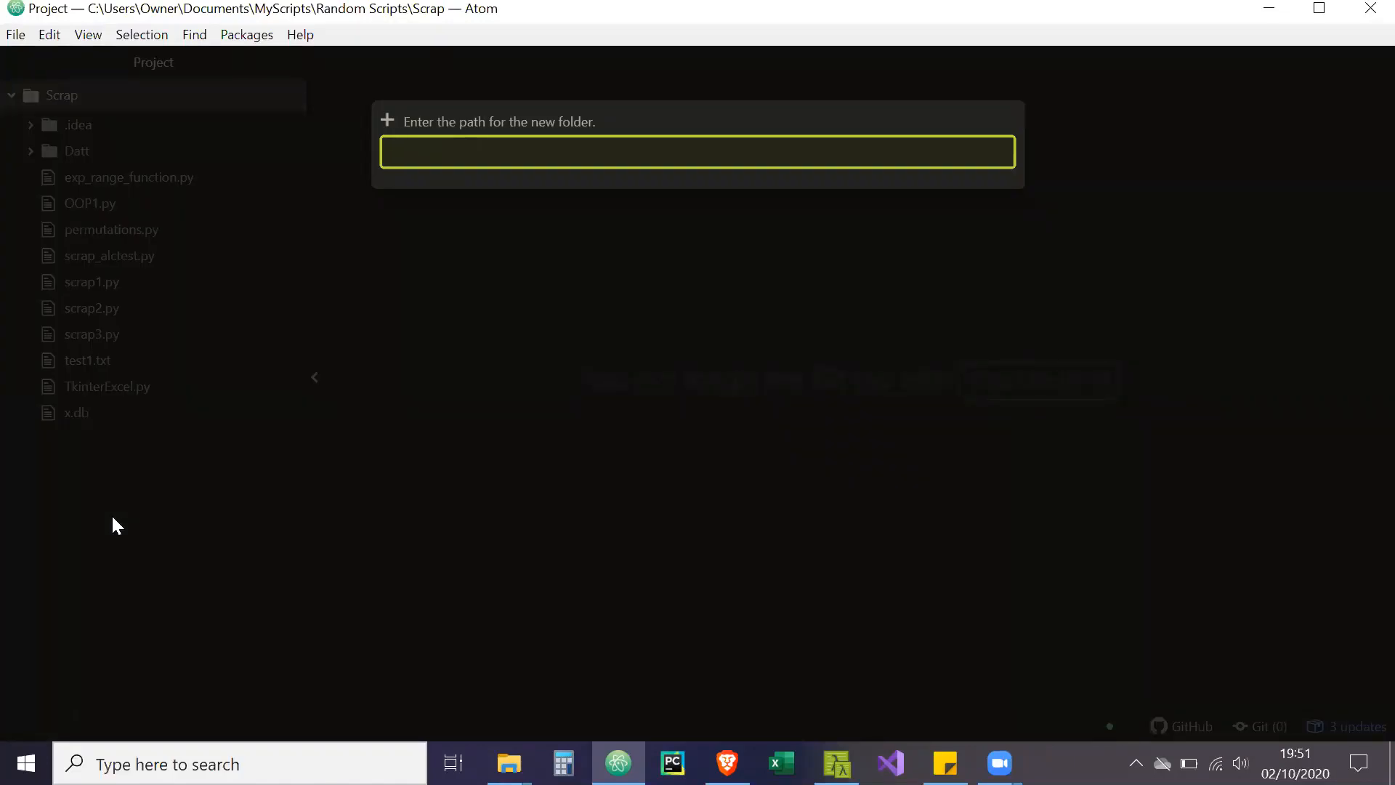
text(UnrarTest)
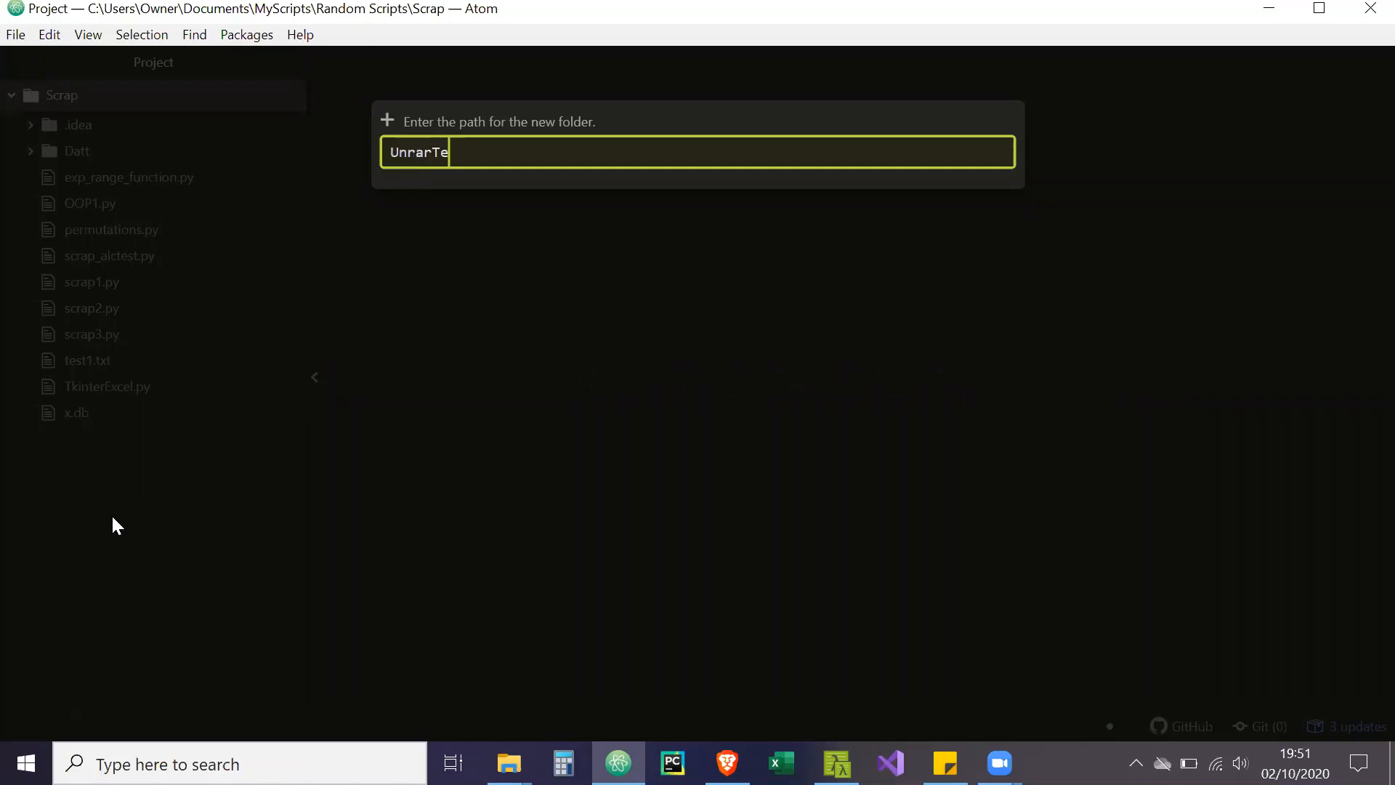
Create the UnrarTest folder and an empty unrar_test.py file inside it.
key(Return)
key(a)
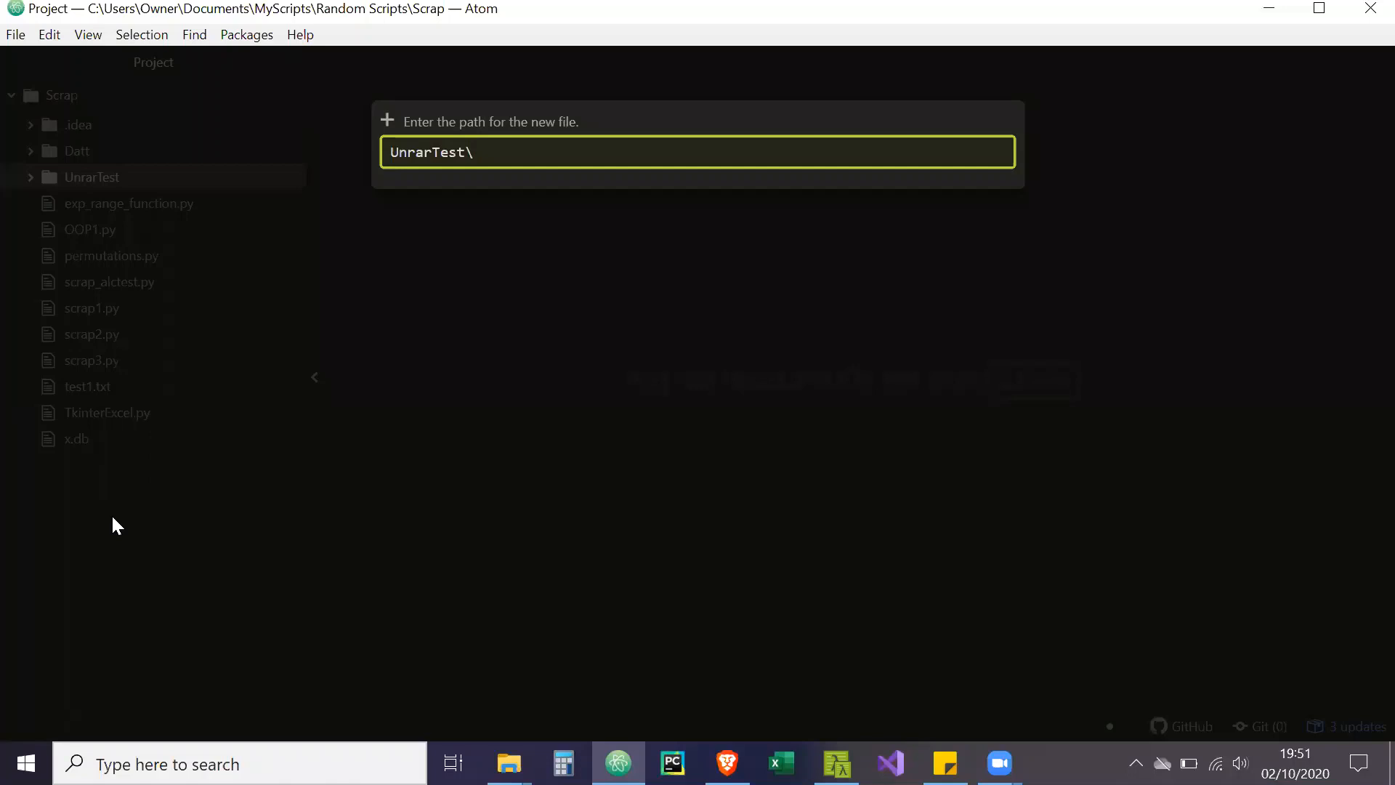
text(unrar_te)
text(st.py)
key(Return)
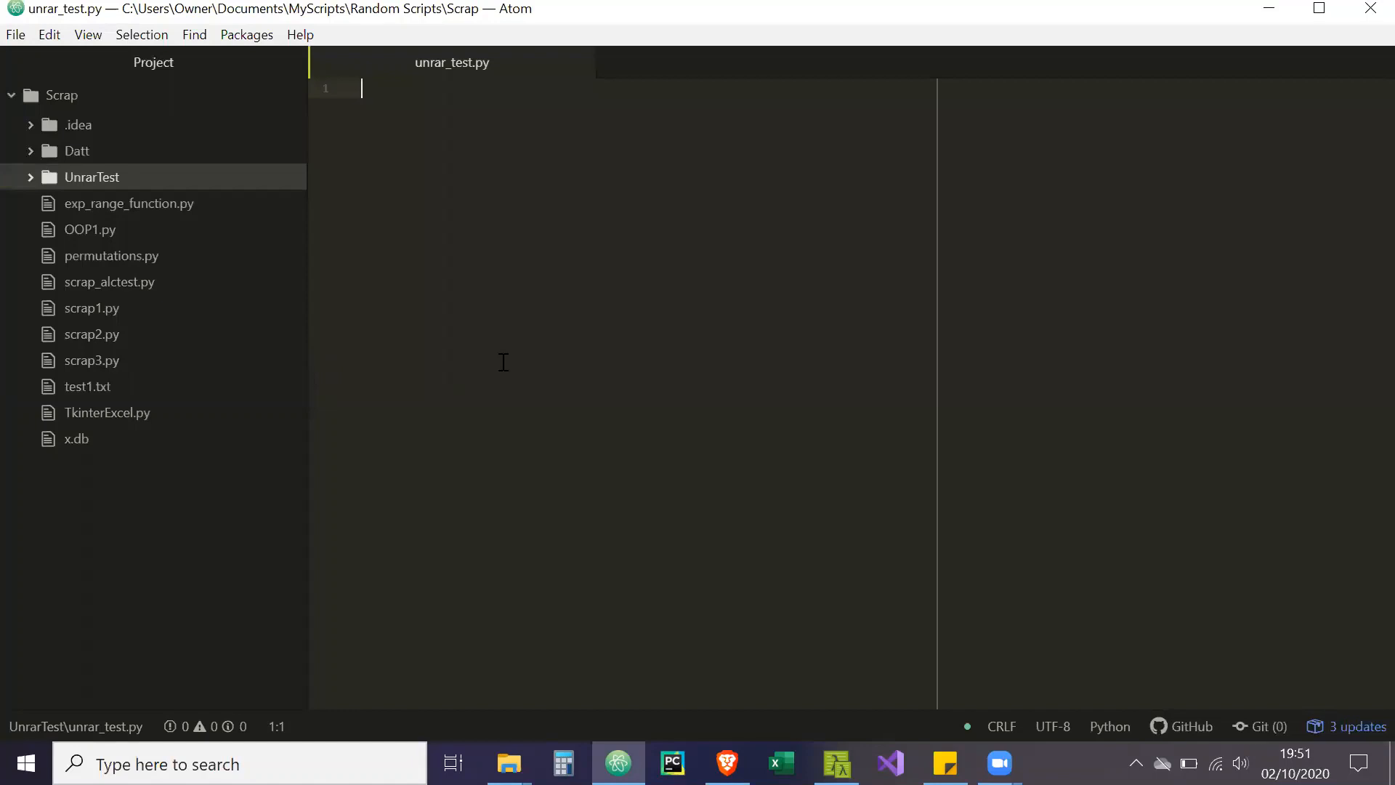
mouse_move(509, 764)
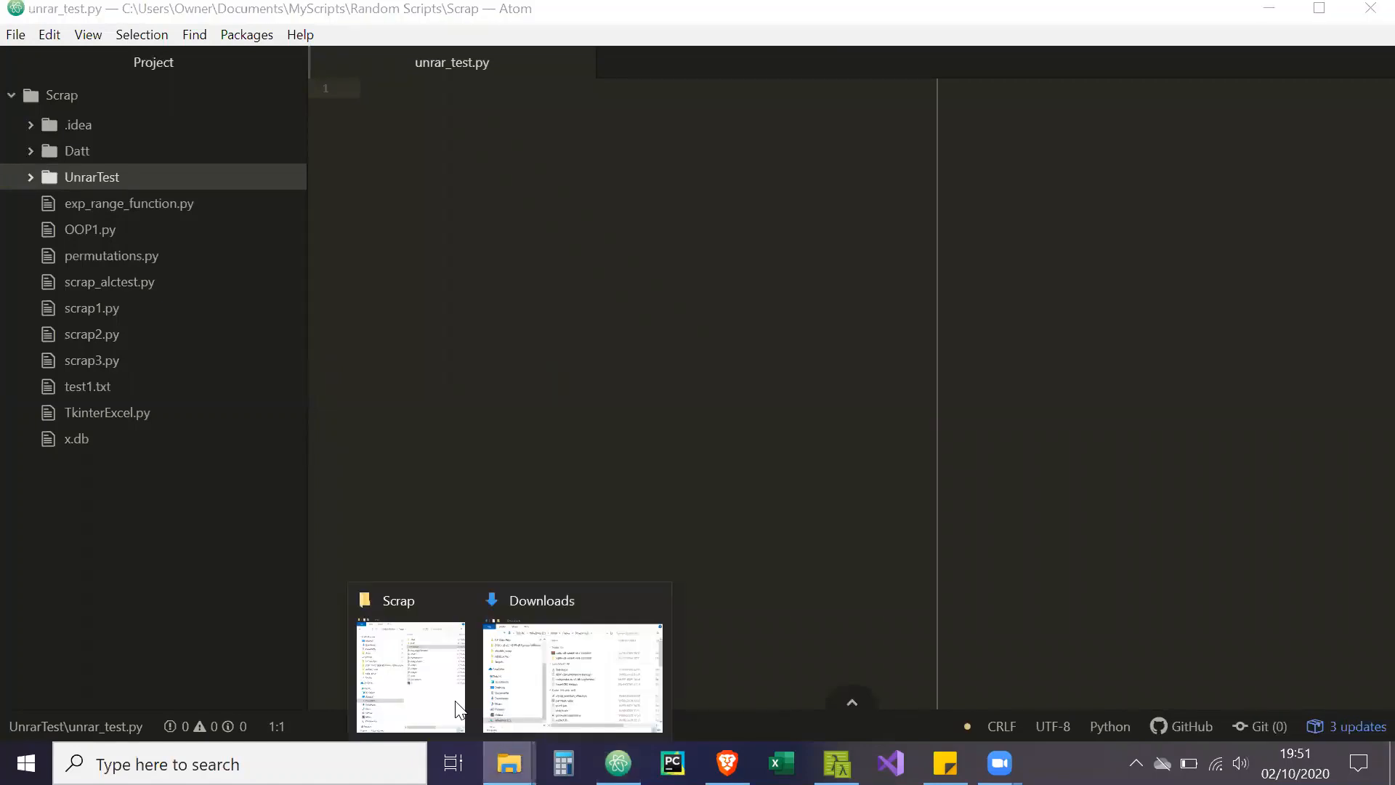
Create a new text document named test1 inside the UnrarTest folder.
click(411, 676)
click(1071, 192)
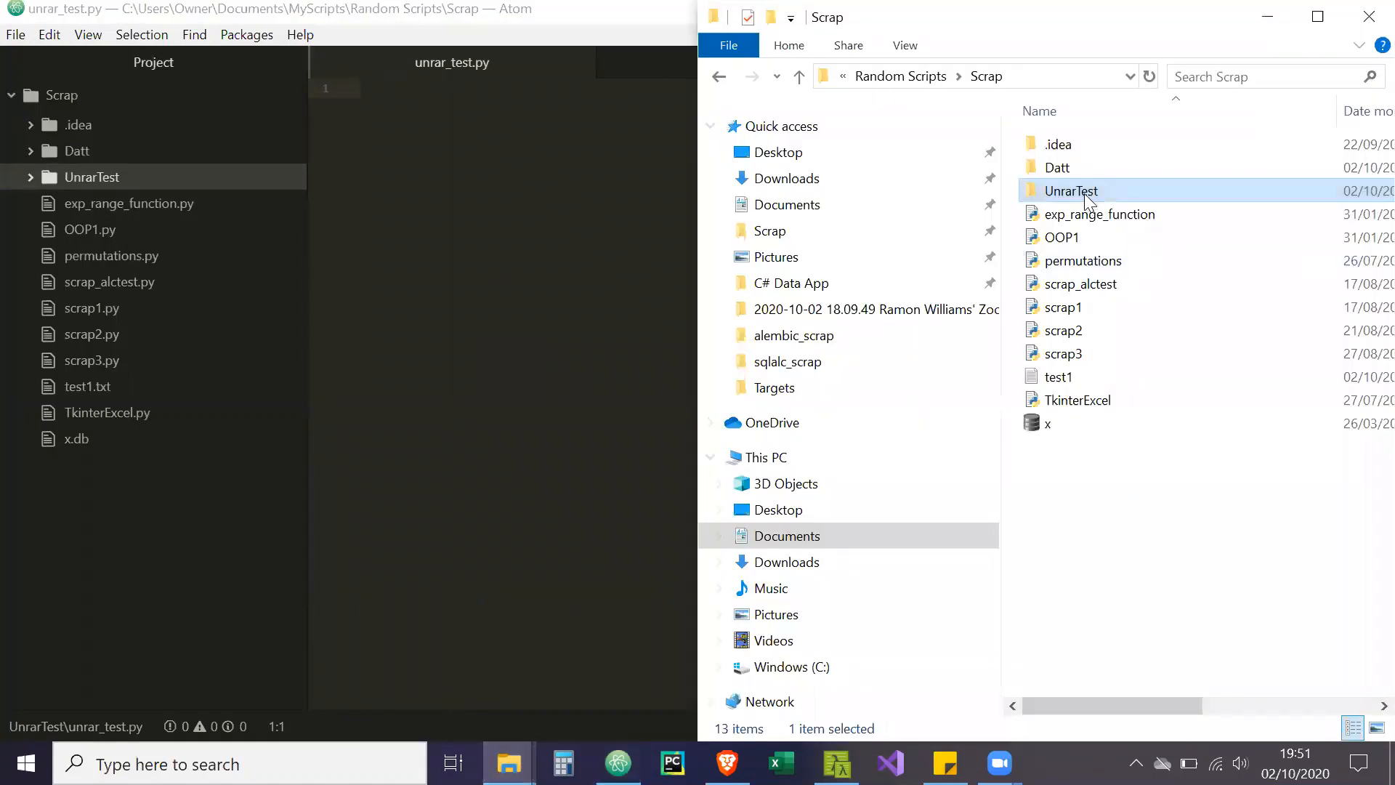
double_click(1085, 193)
right_click(1109, 204)
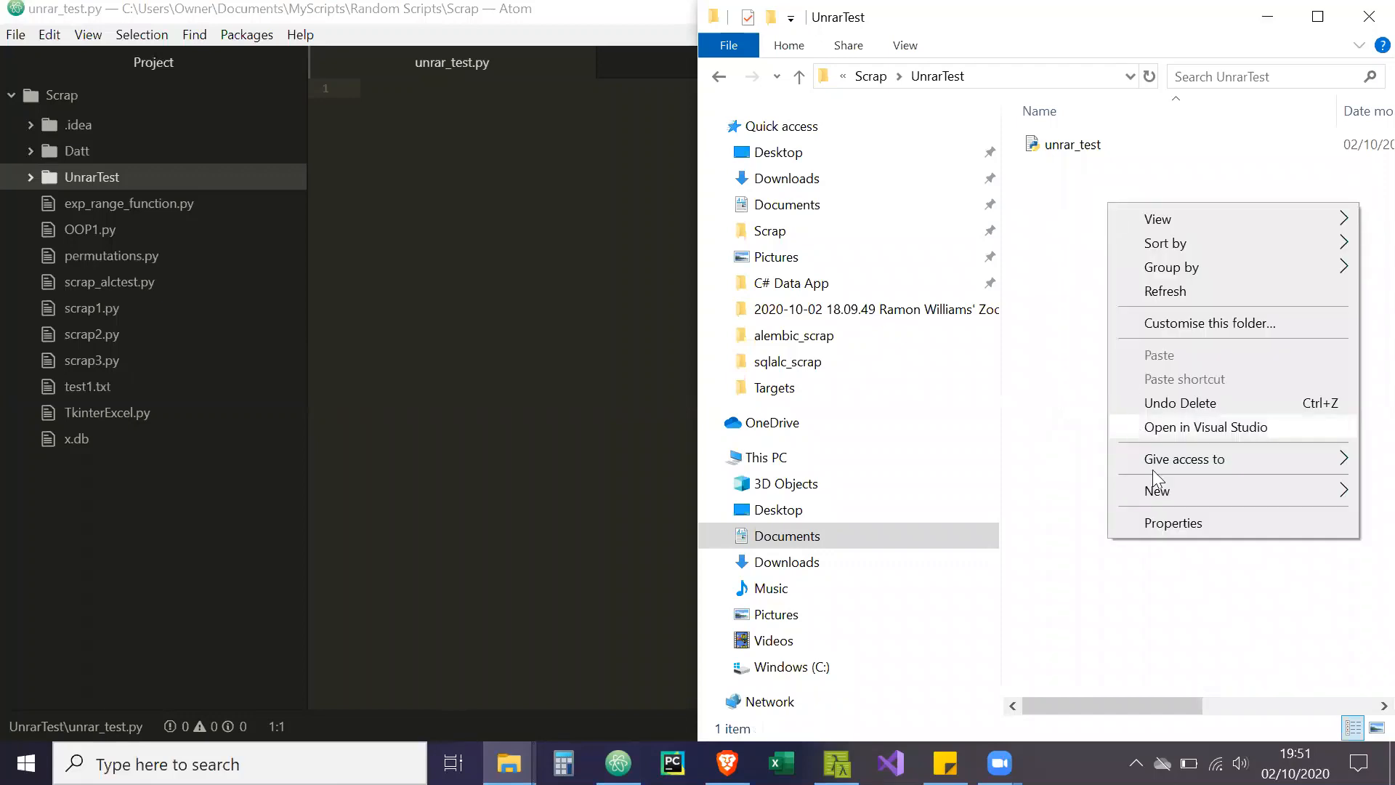
mouse_move(1158, 491)
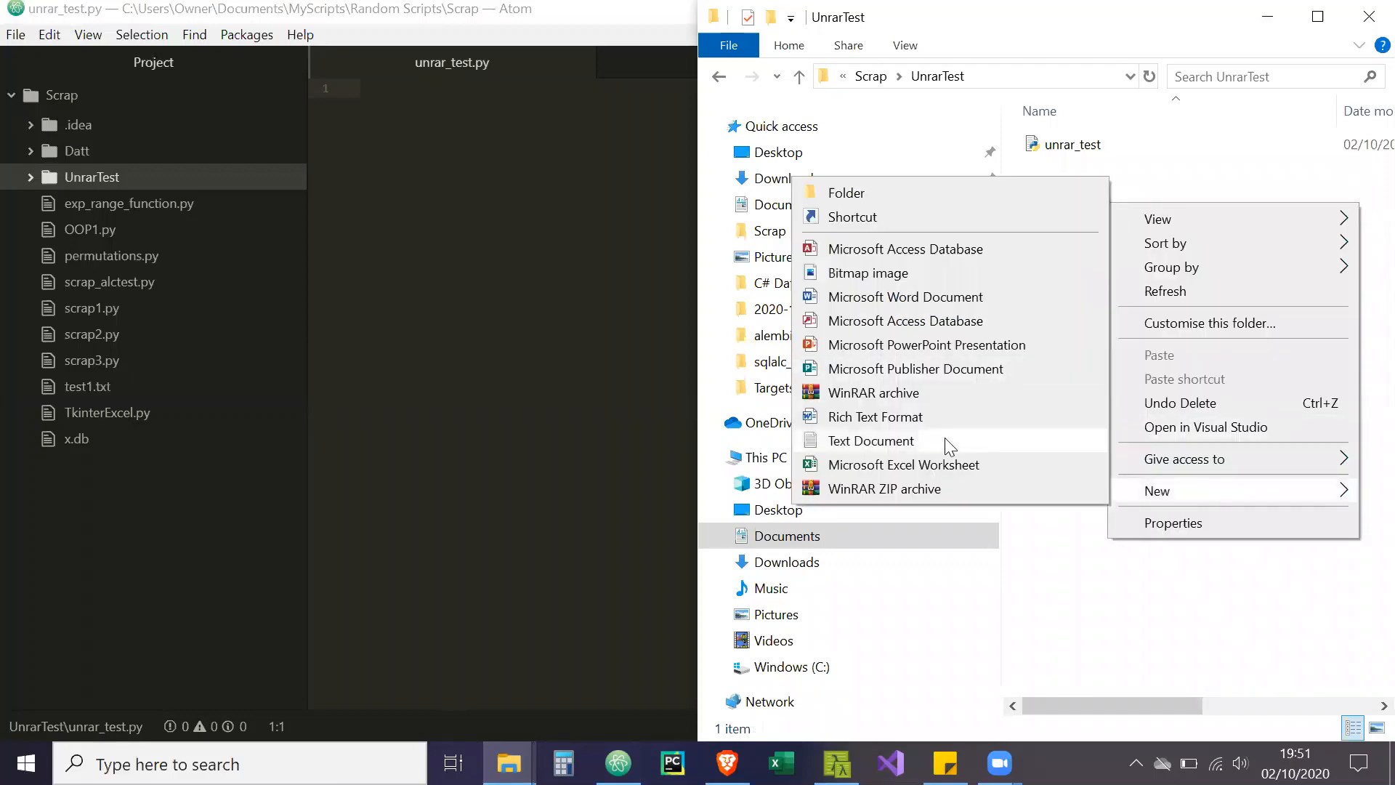
click(949, 438)
text(test1)
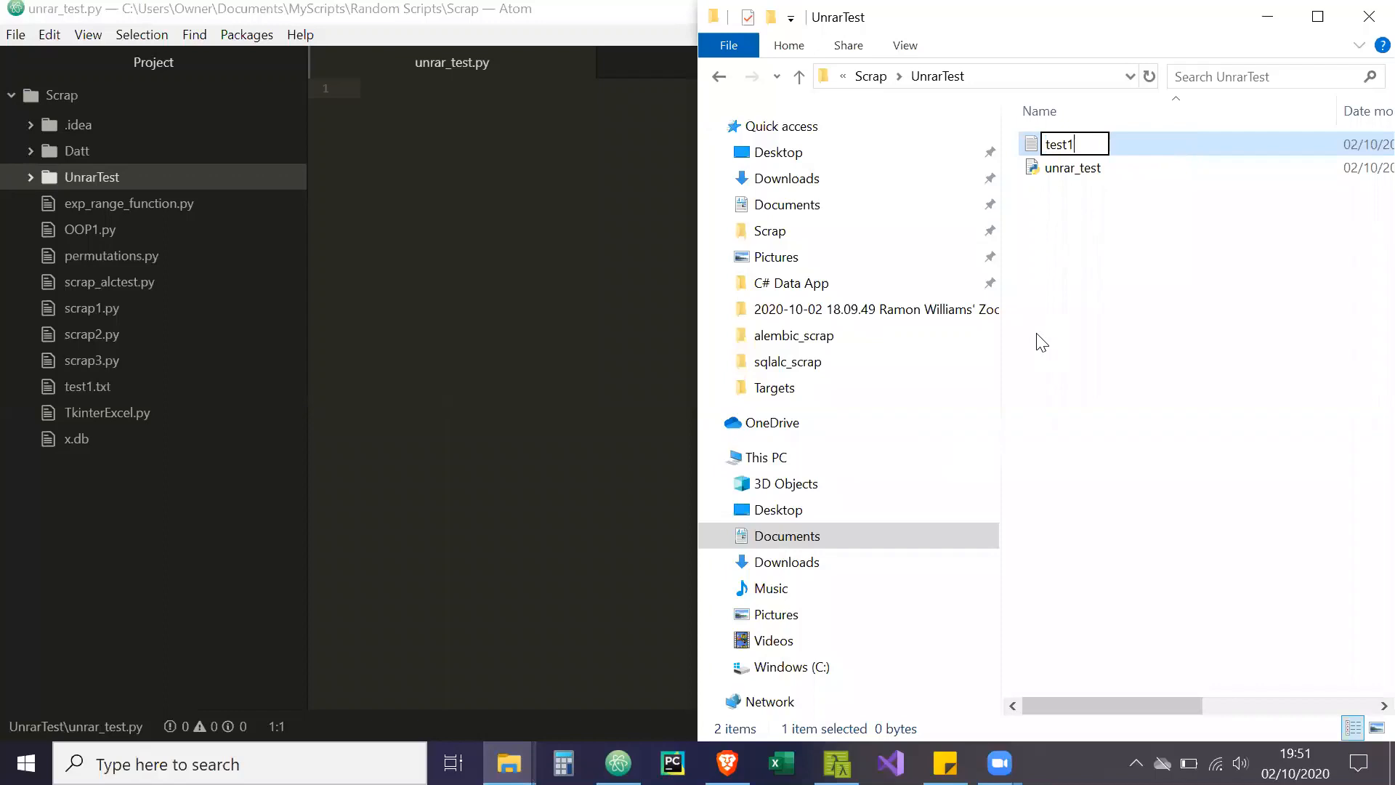
key(Return)
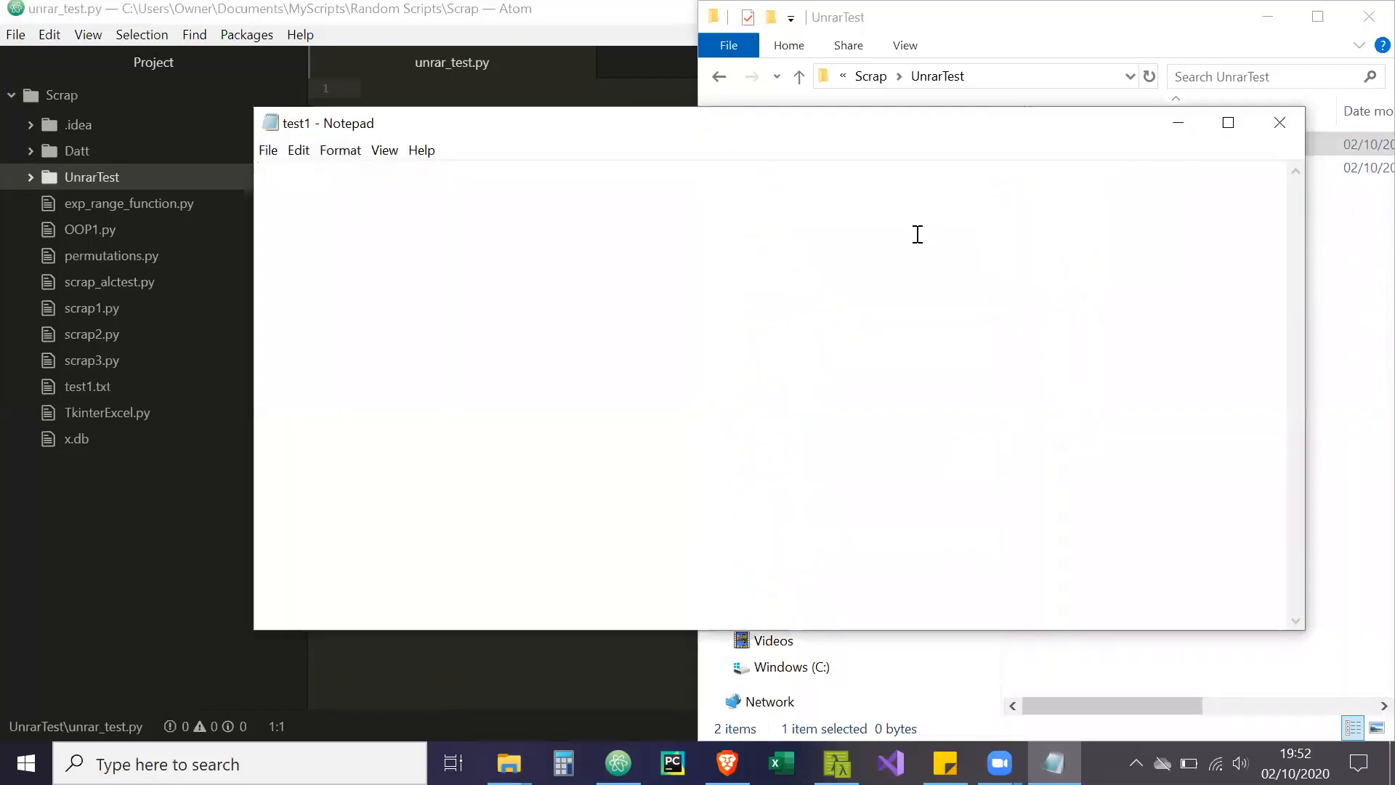
text(It )
text(Work)
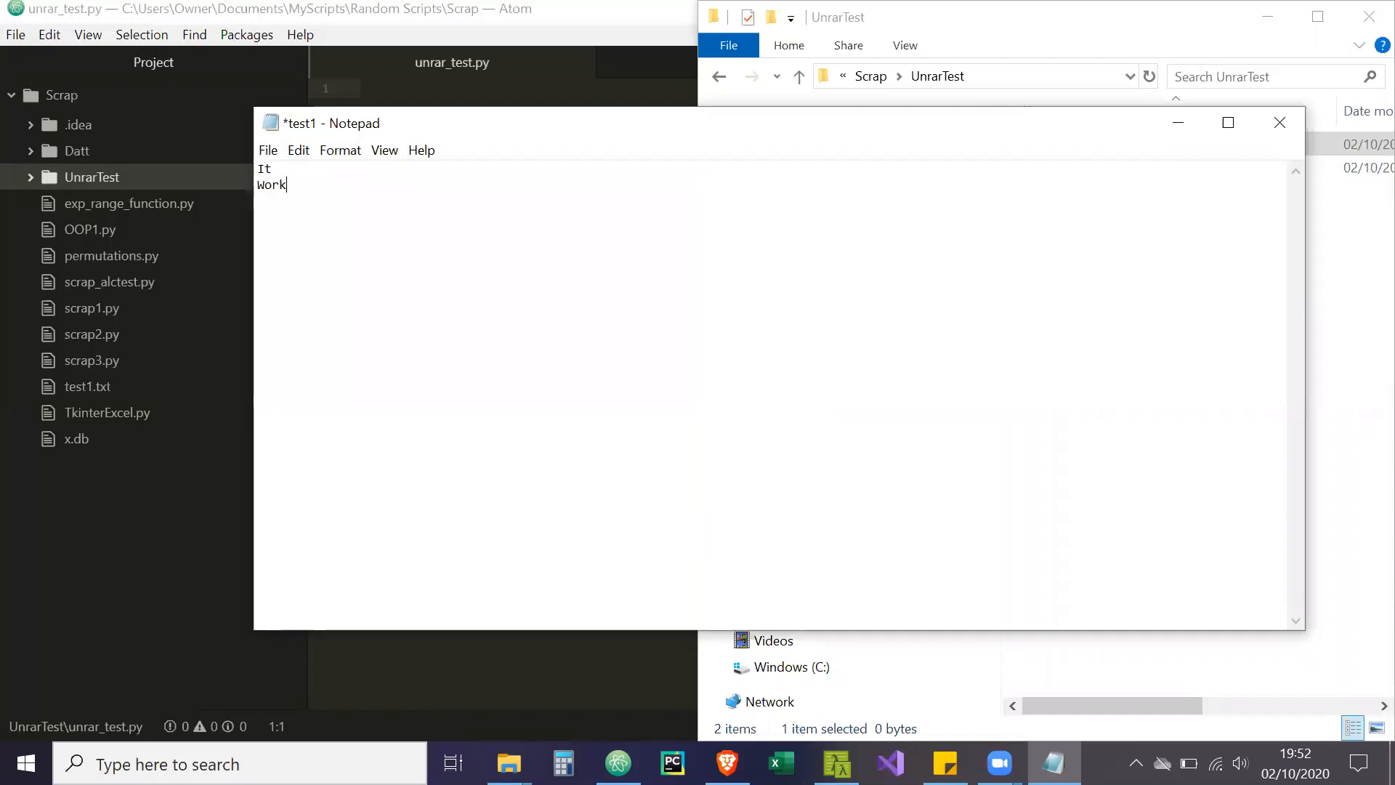
text(ed)
Write the lines 'It' and 'Worked' into test1, save and close it.
key(ctrl+s)
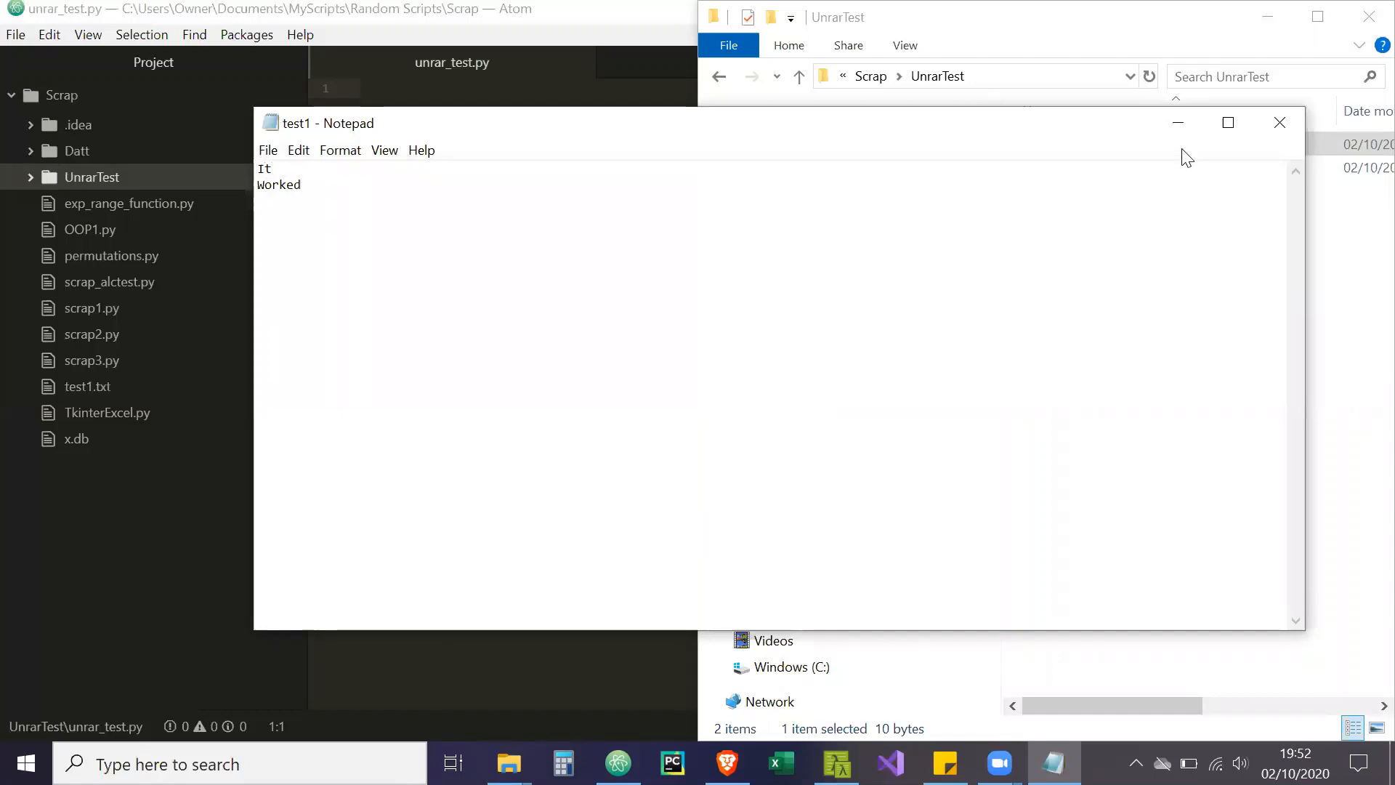
click(1279, 122)
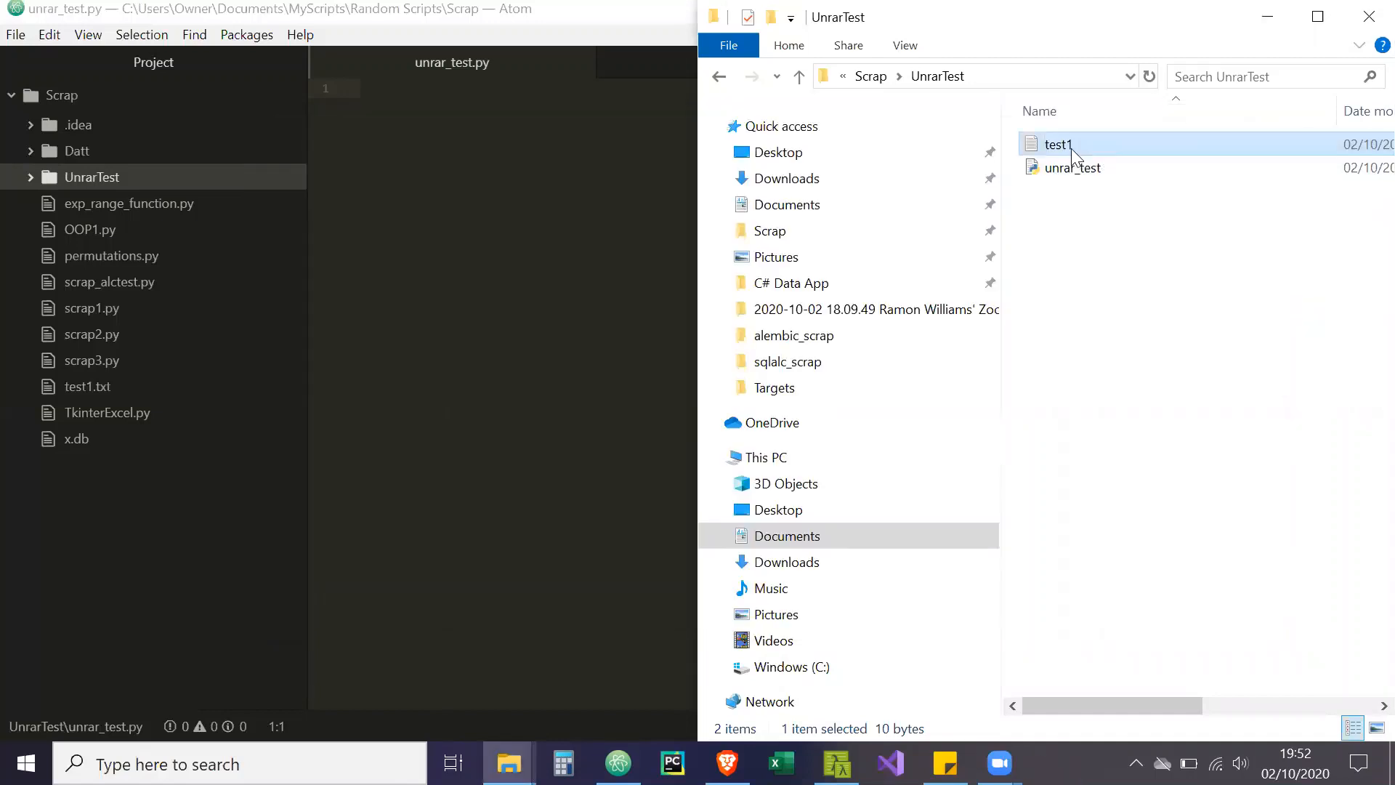
right_click(1072, 148)
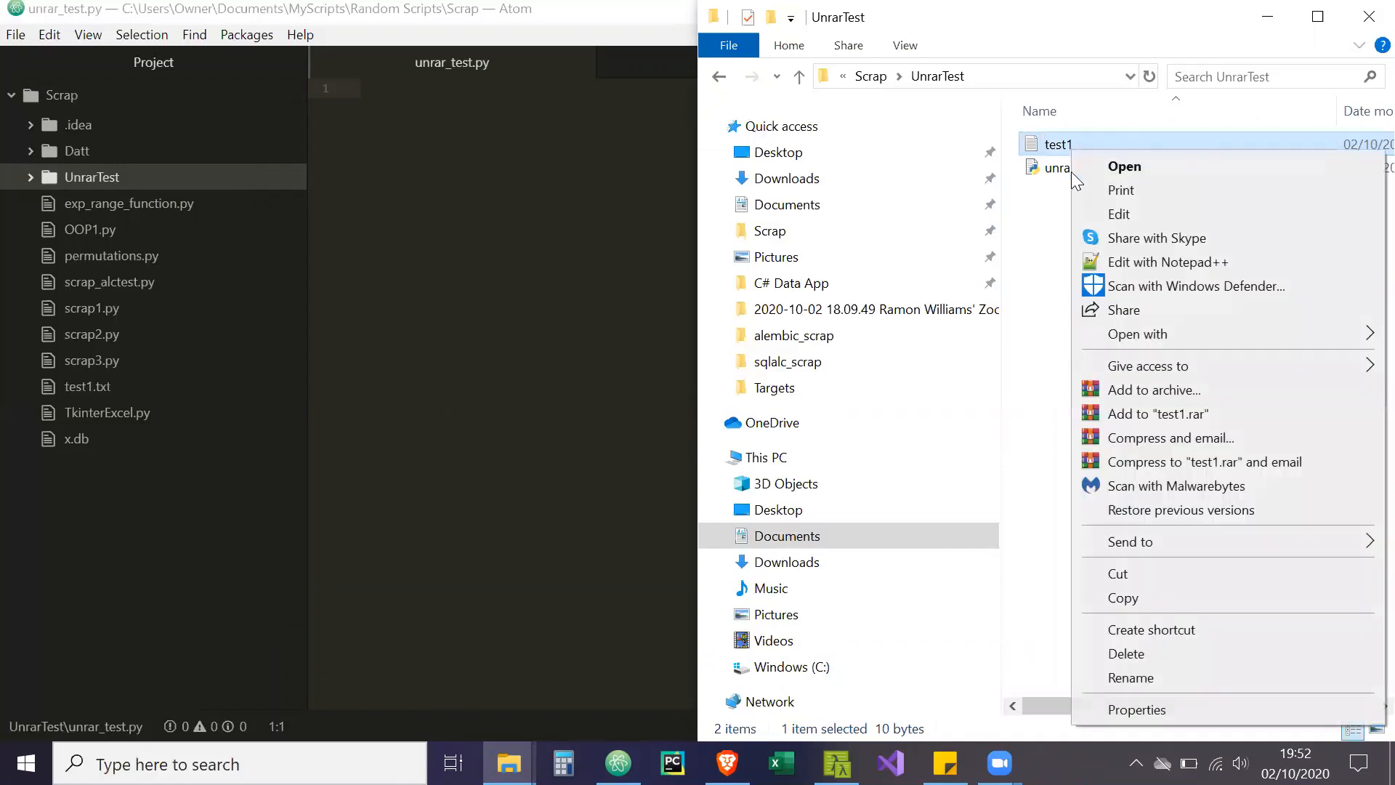
click(1121, 390)
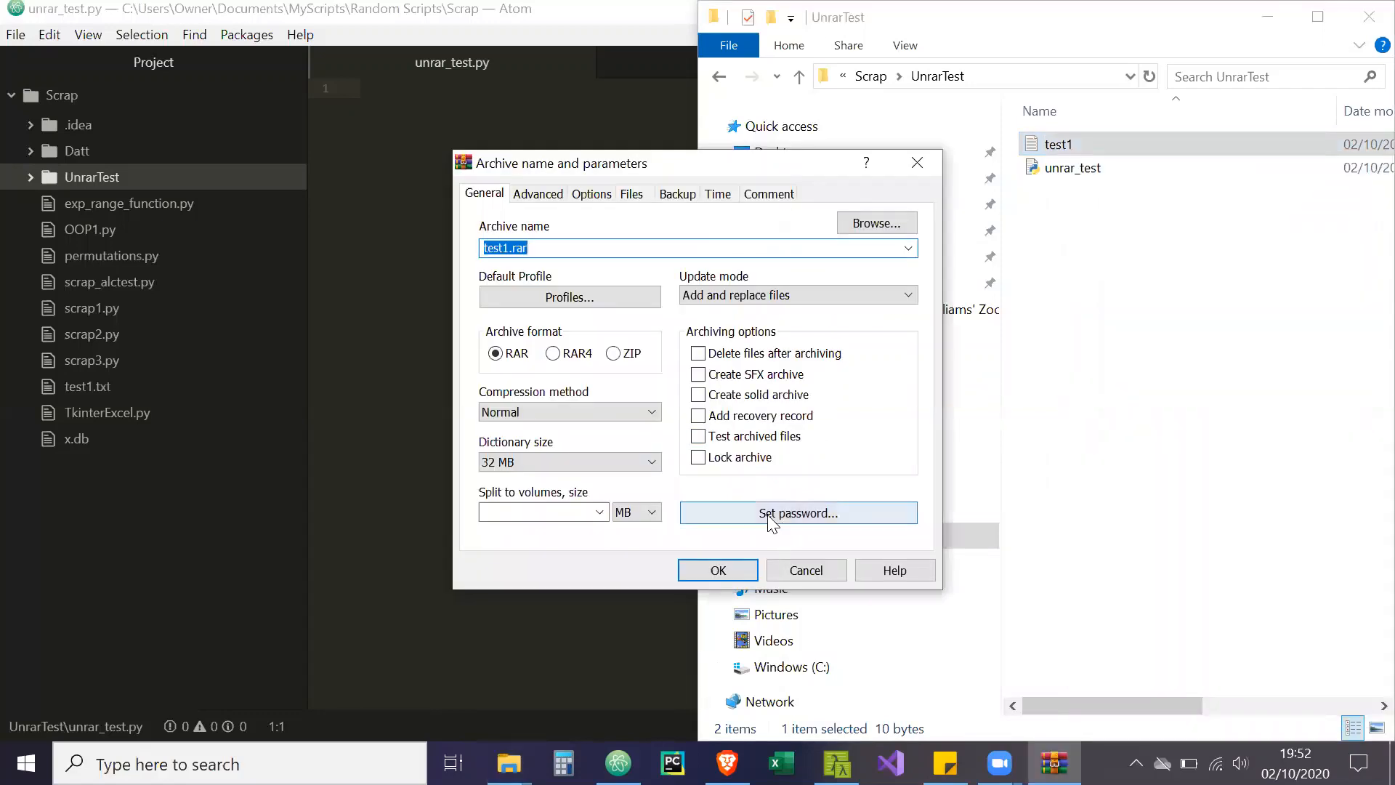
click(783, 514)
click(593, 423)
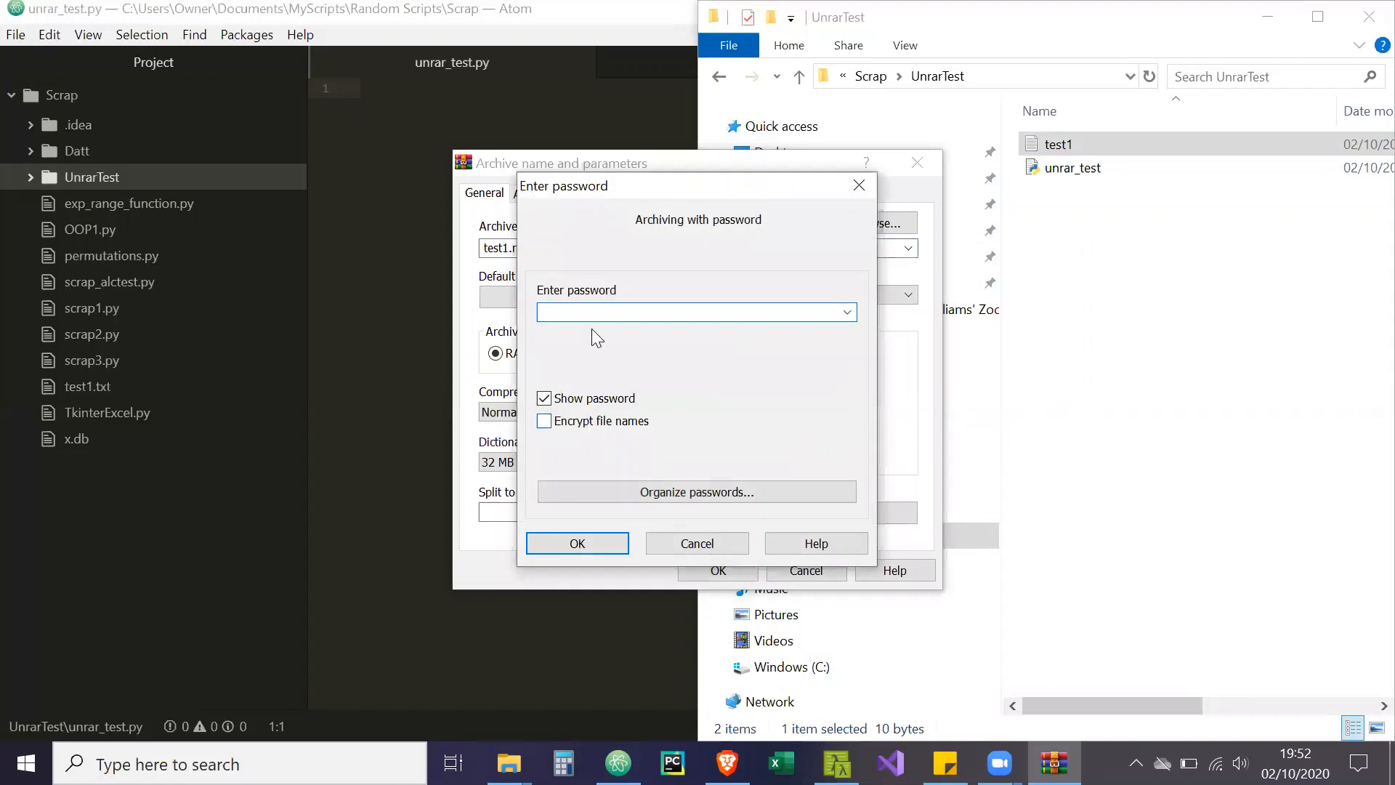
click(595, 313)
click(577, 543)
click(713, 570)
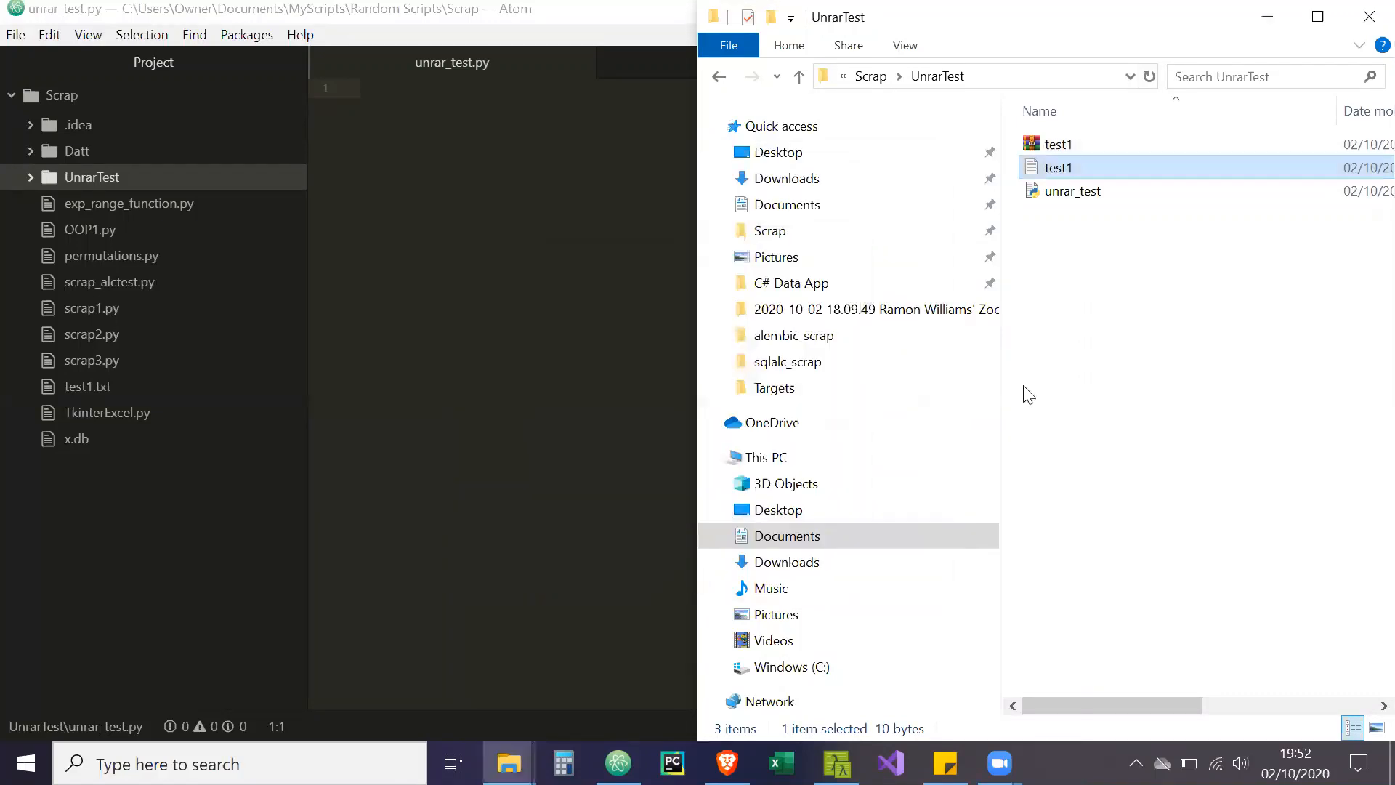
click(1028, 396)
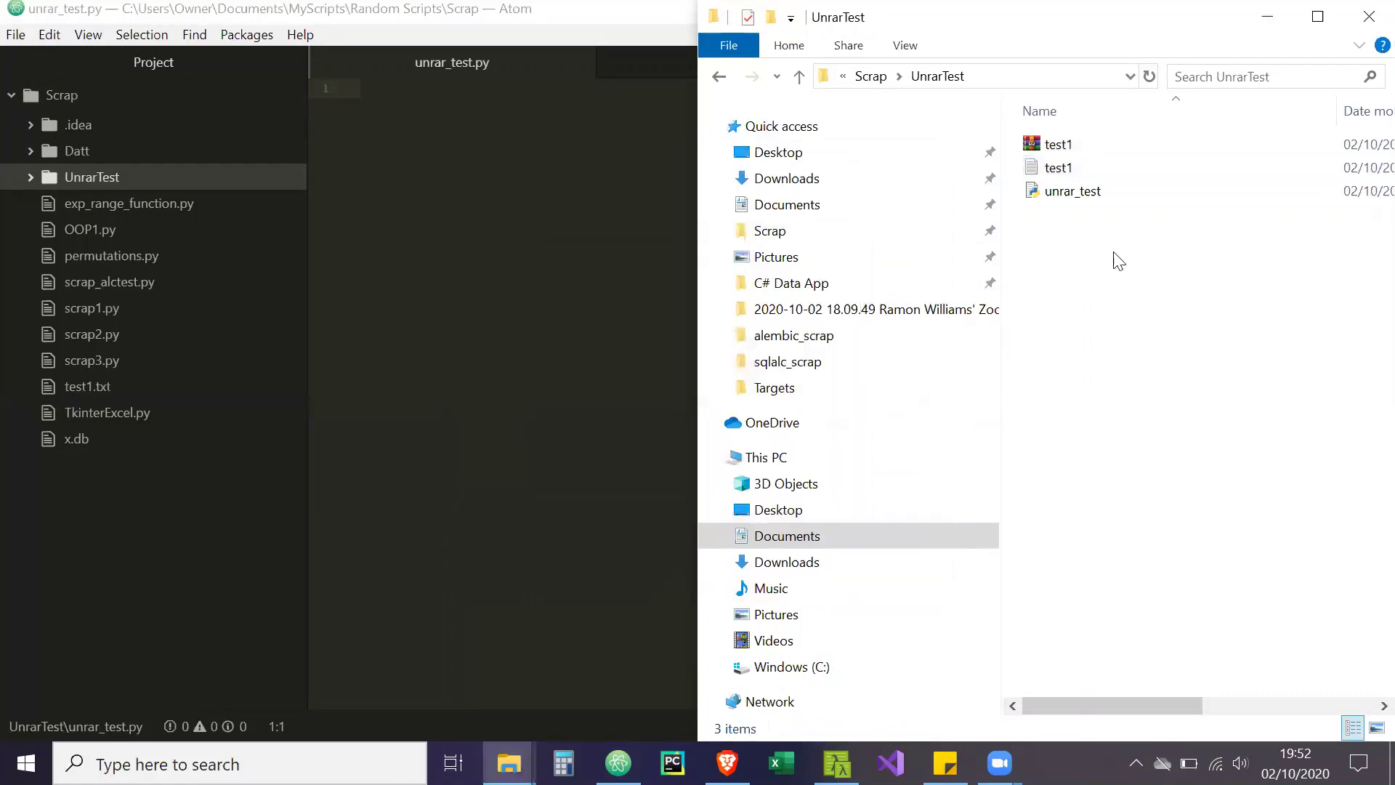
Check that opening the test1 archive asks for a password.
double_click(1069, 147)
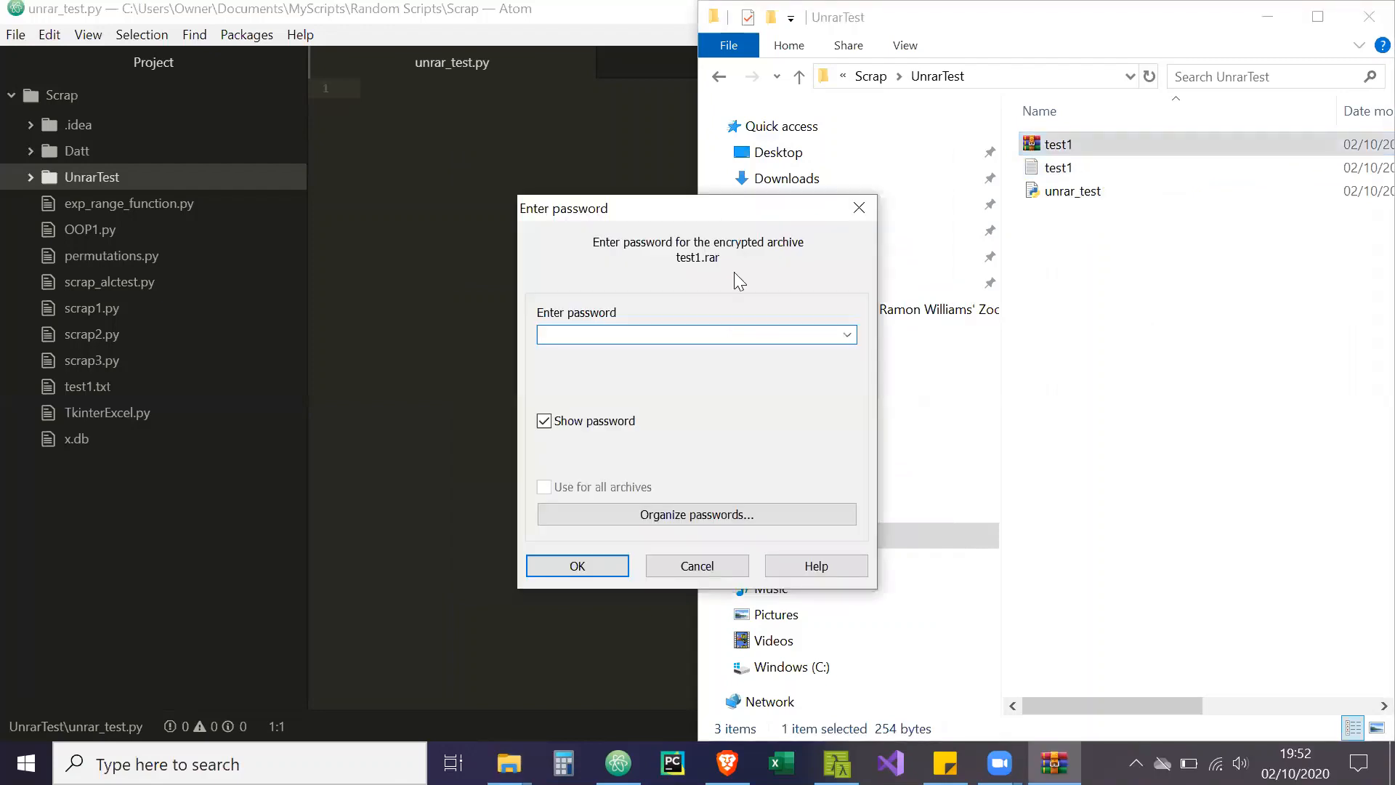
click(858, 209)
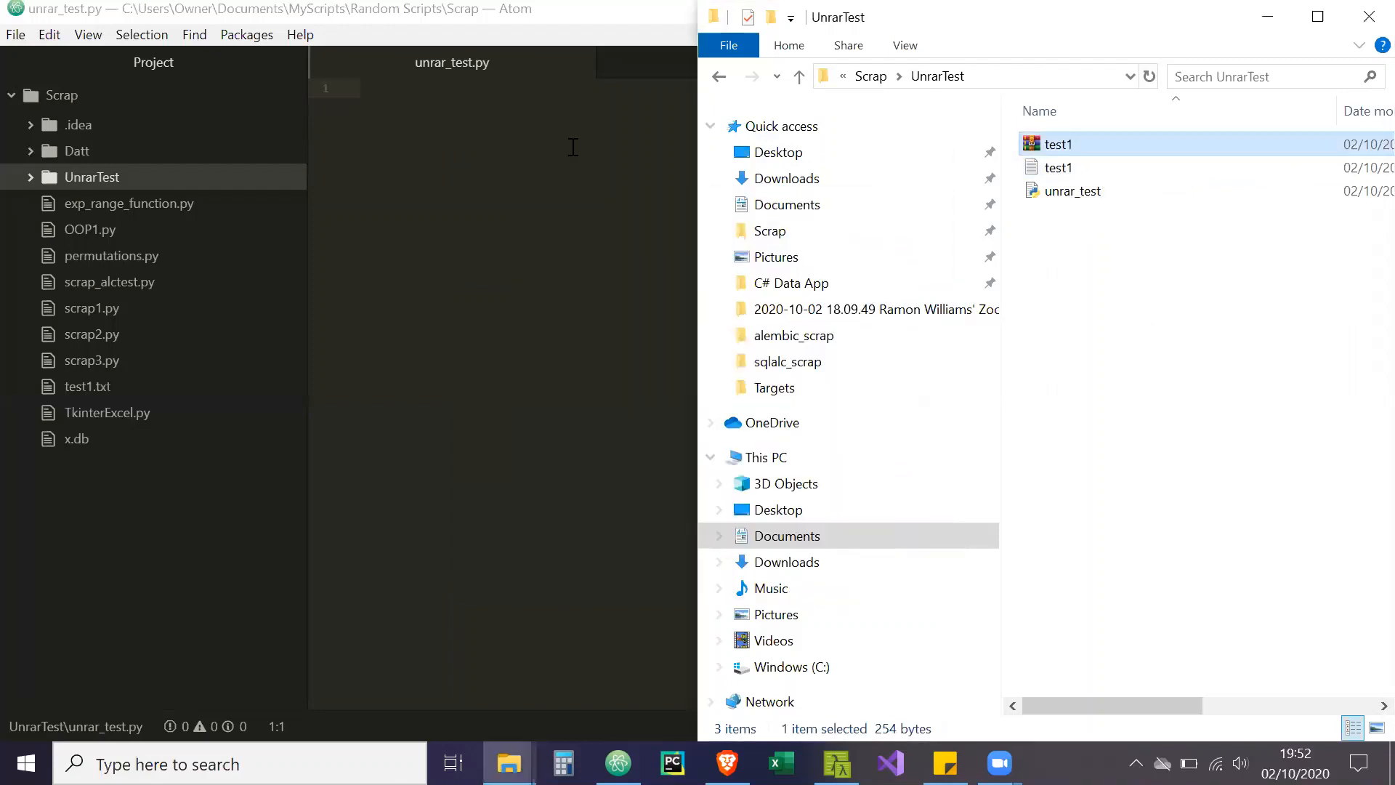
click(537, 140)
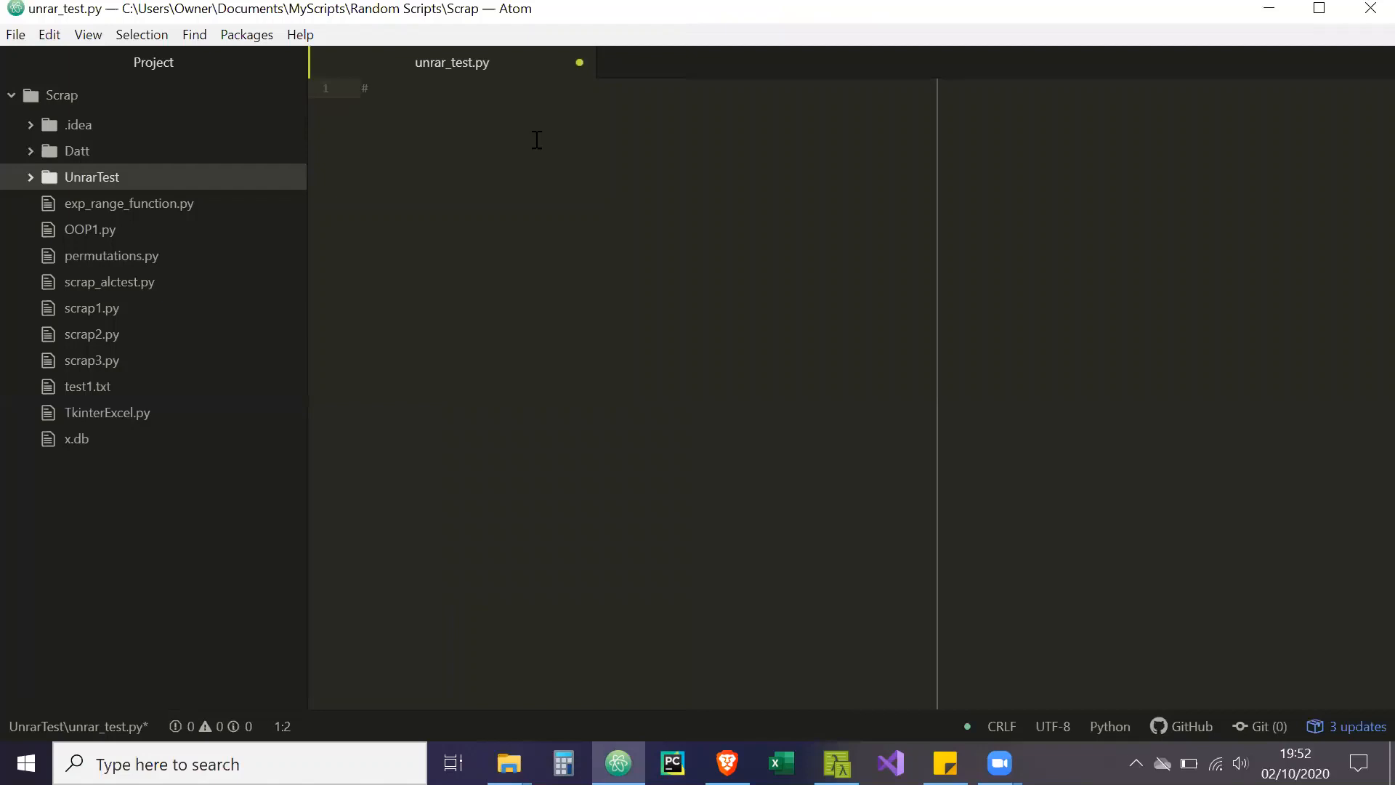
text(# password )
text(te)
key(BackSpace)
key(BackSpace)
key(ctrl+s)
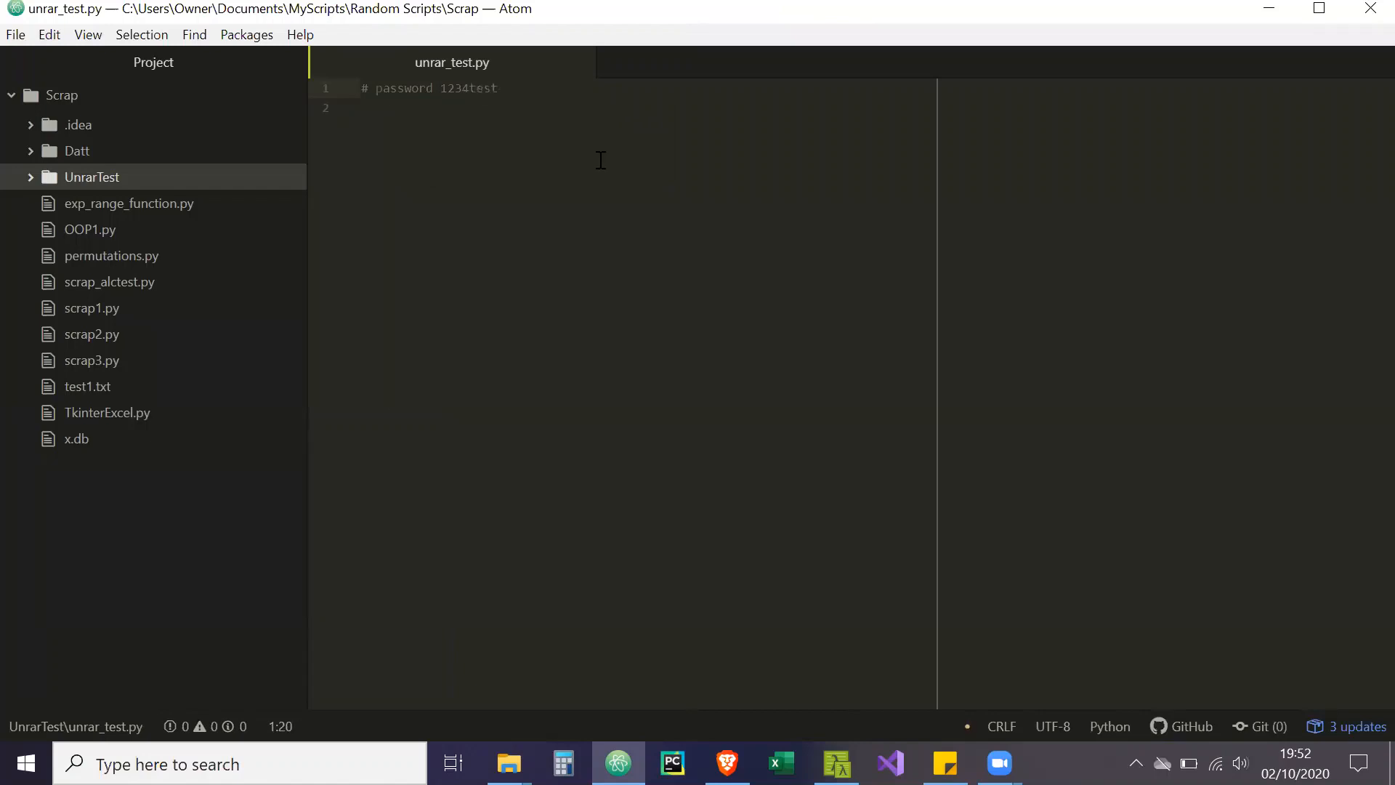
mouse_move(508, 763)
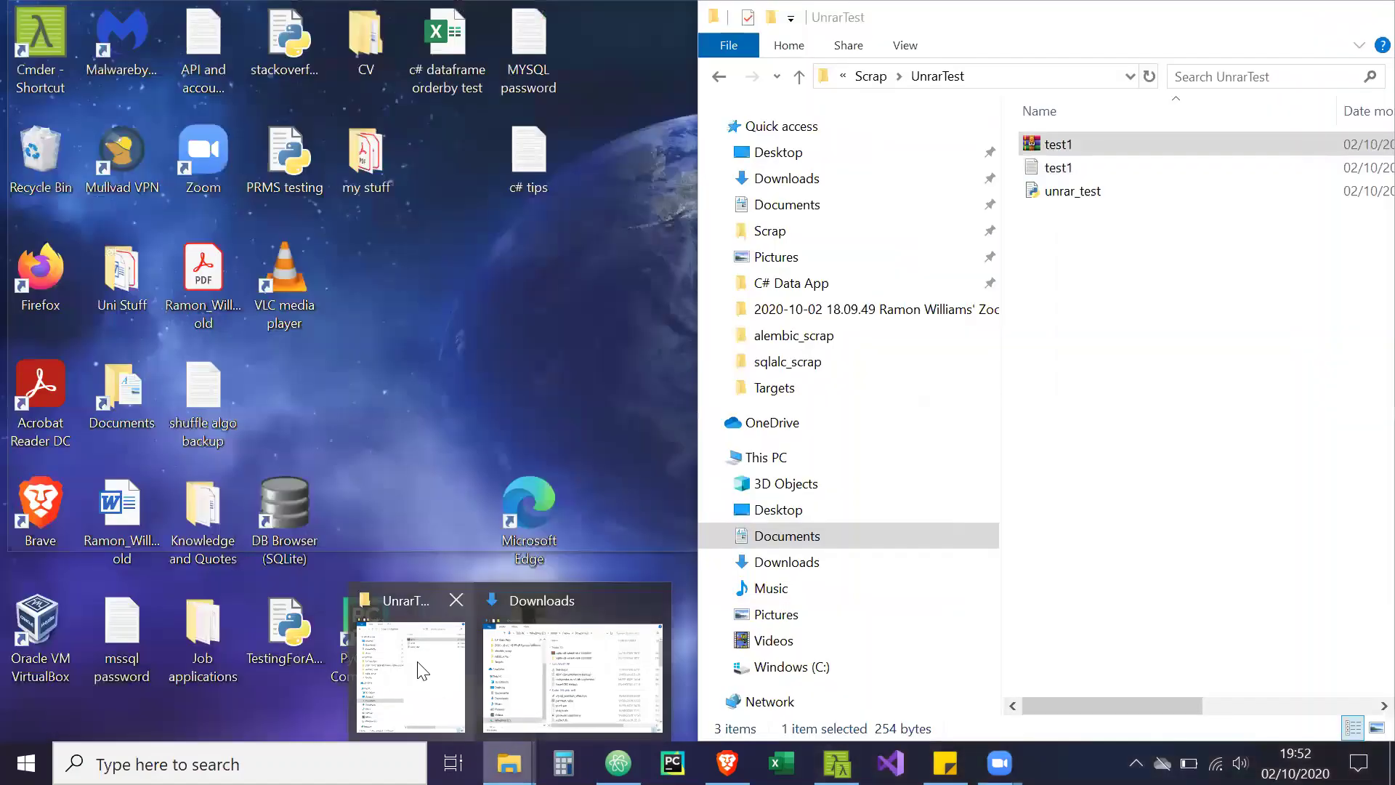
Rename the test1 text file to test1original in File Explorer and return to the script.
click(423, 669)
click(1058, 167)
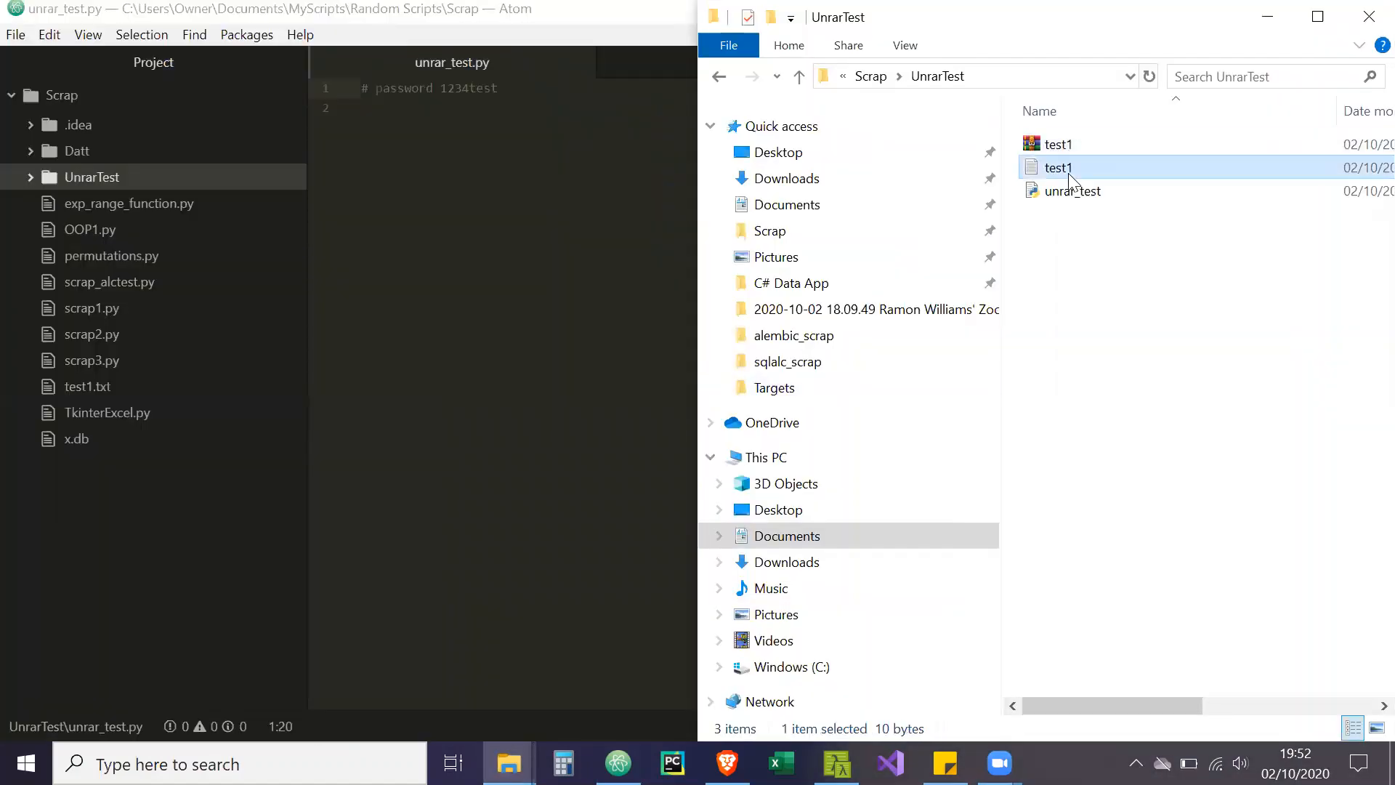
right_click(1069, 174)
click(1121, 695)
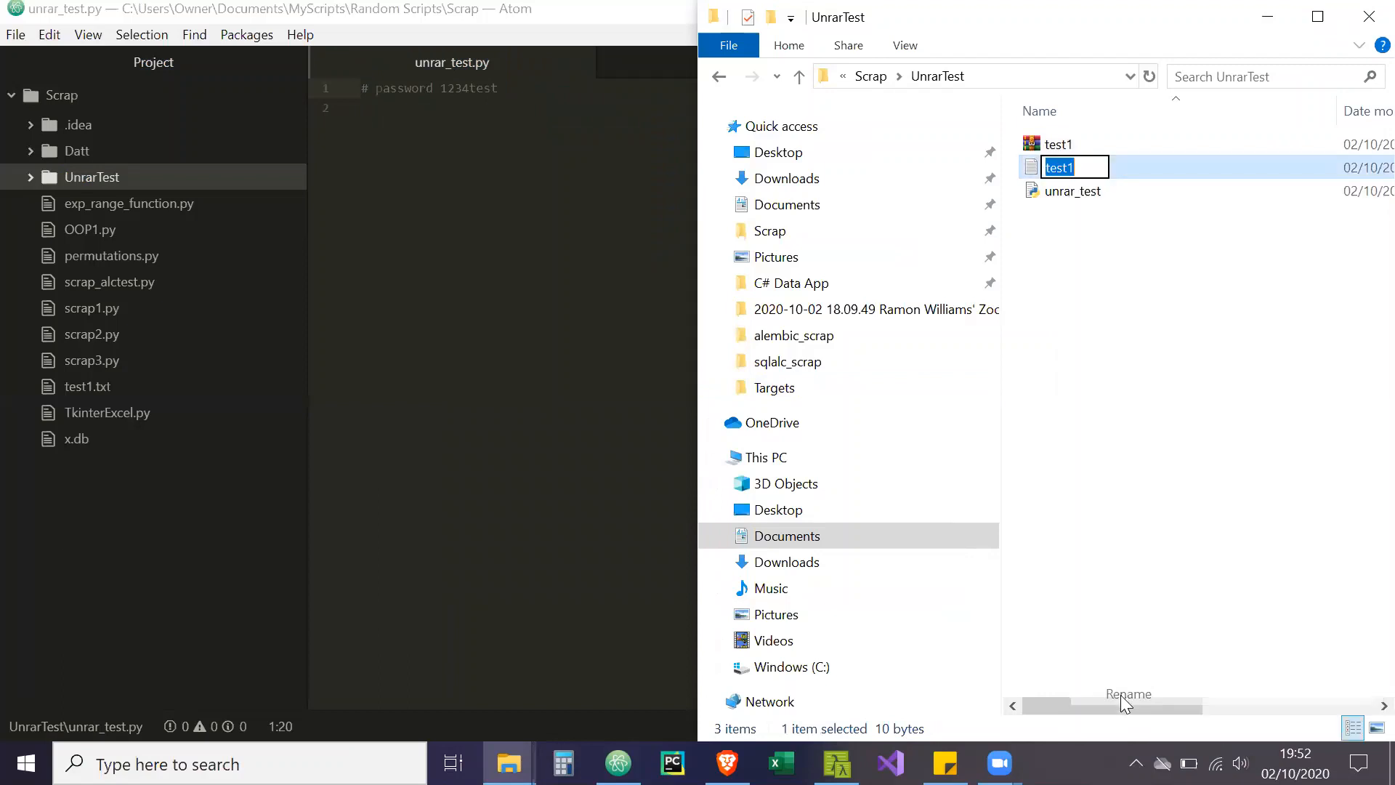
key(End)
text(ori)
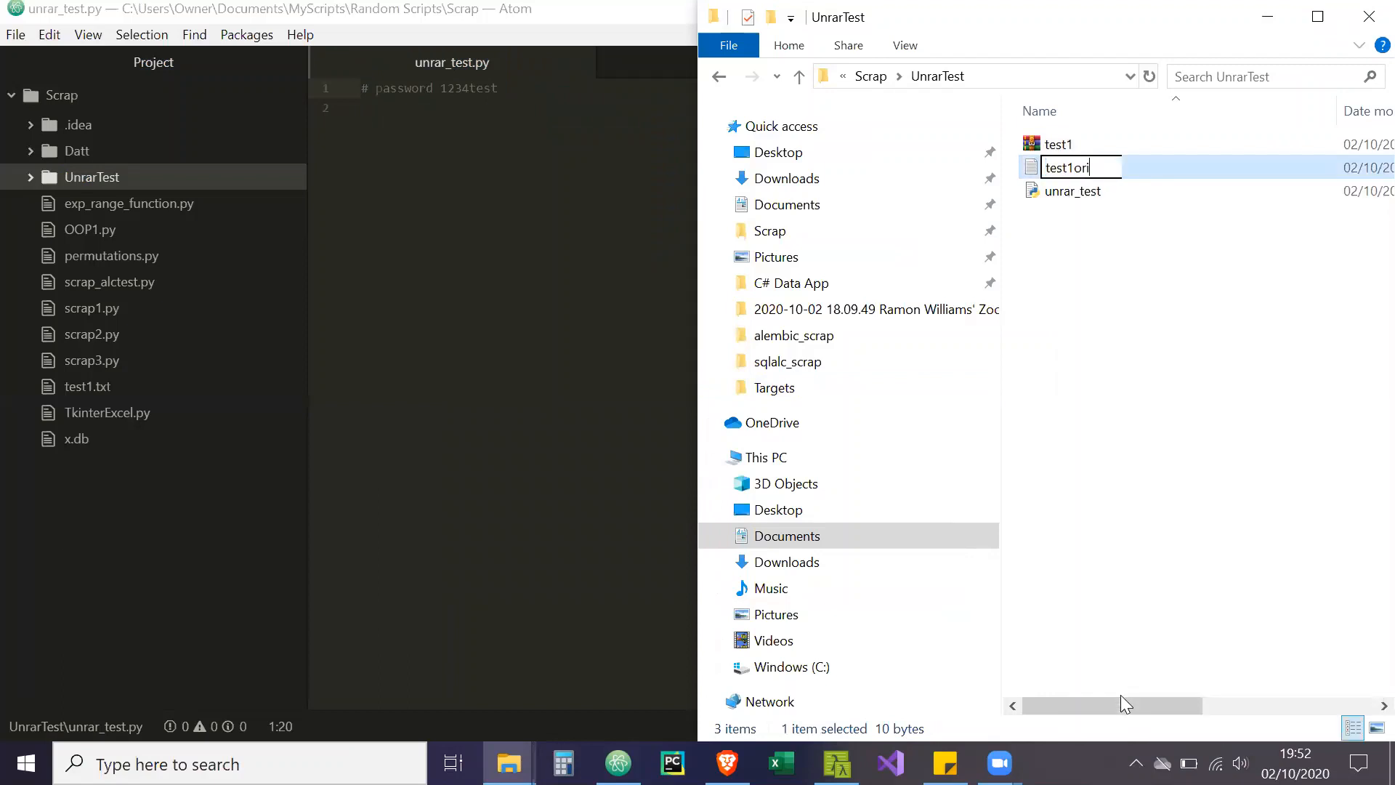
text(ginal)
key(Return)
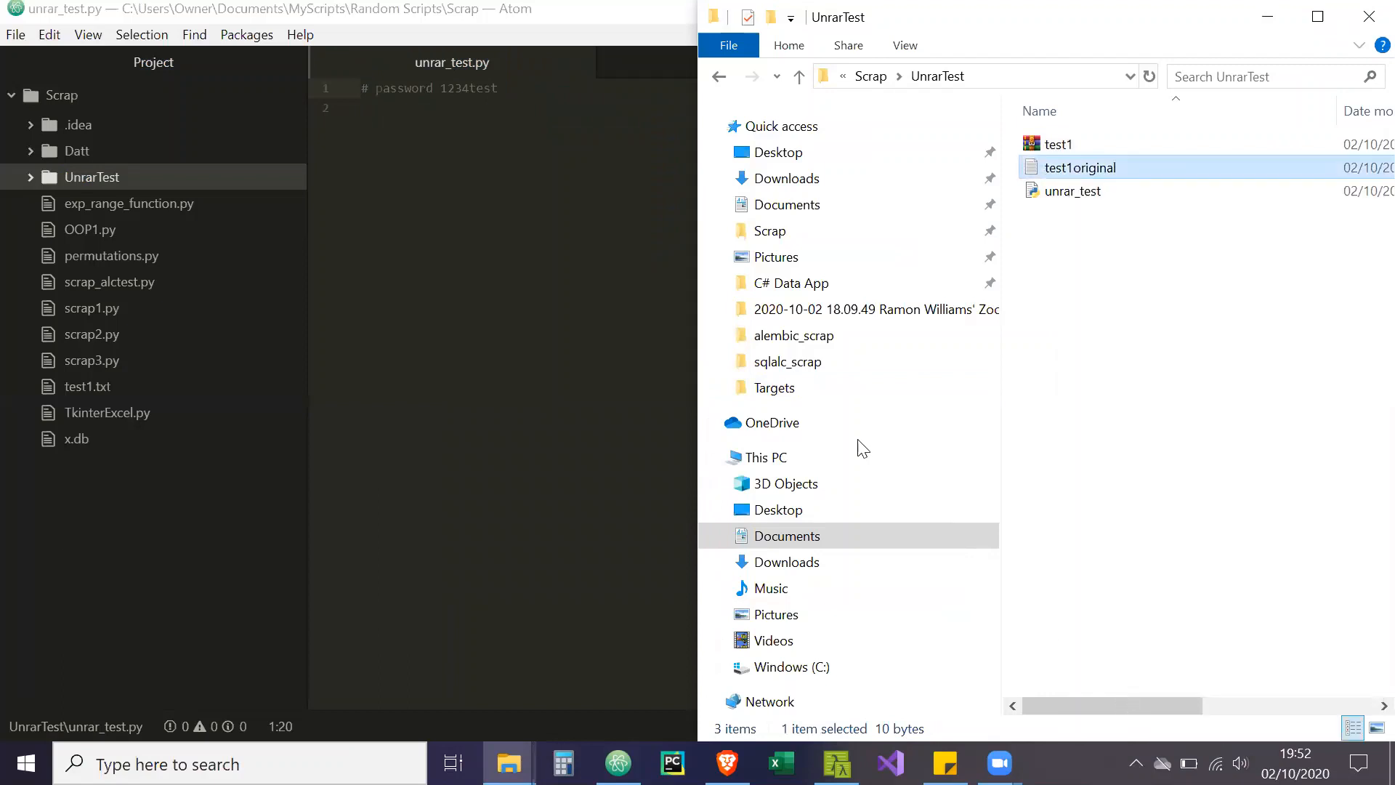
click(1063, 145)
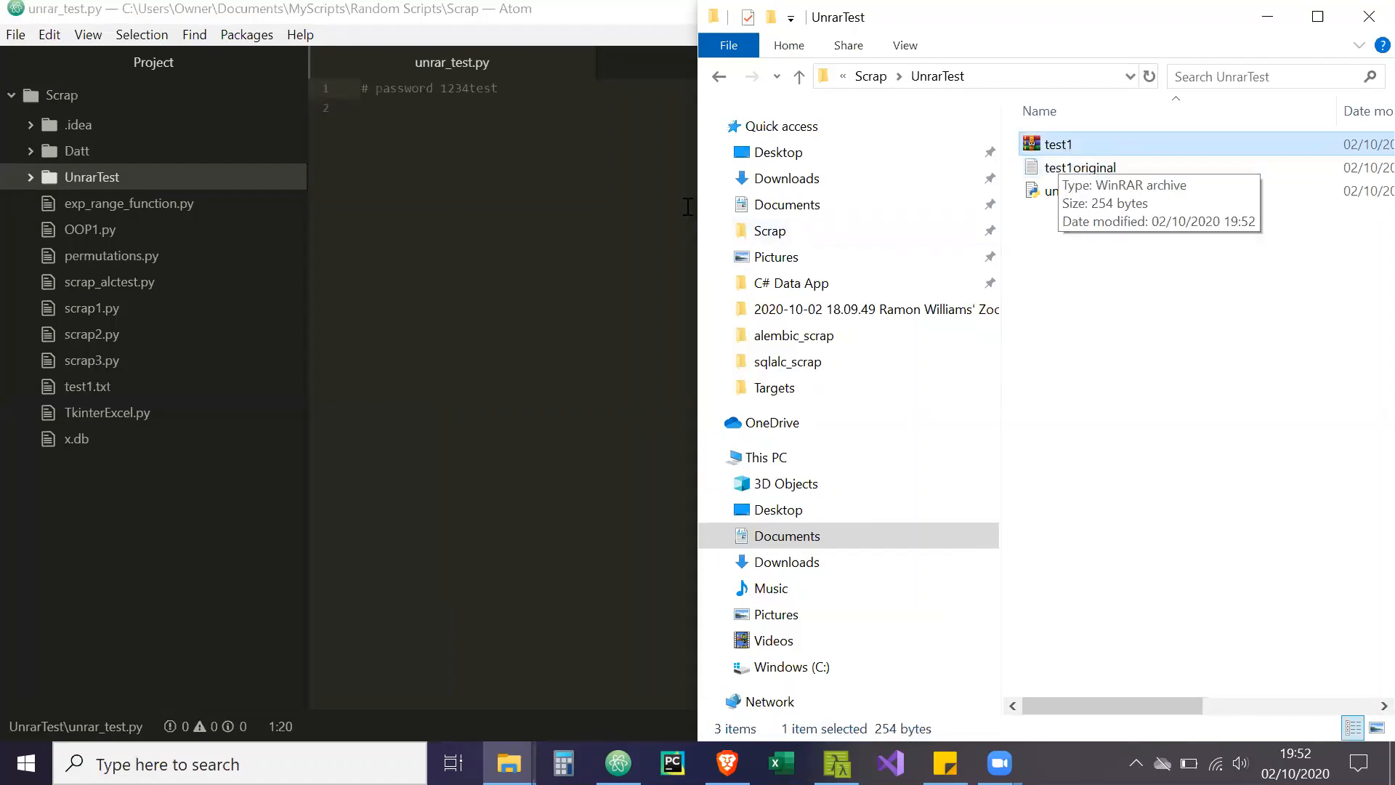
click(536, 185)
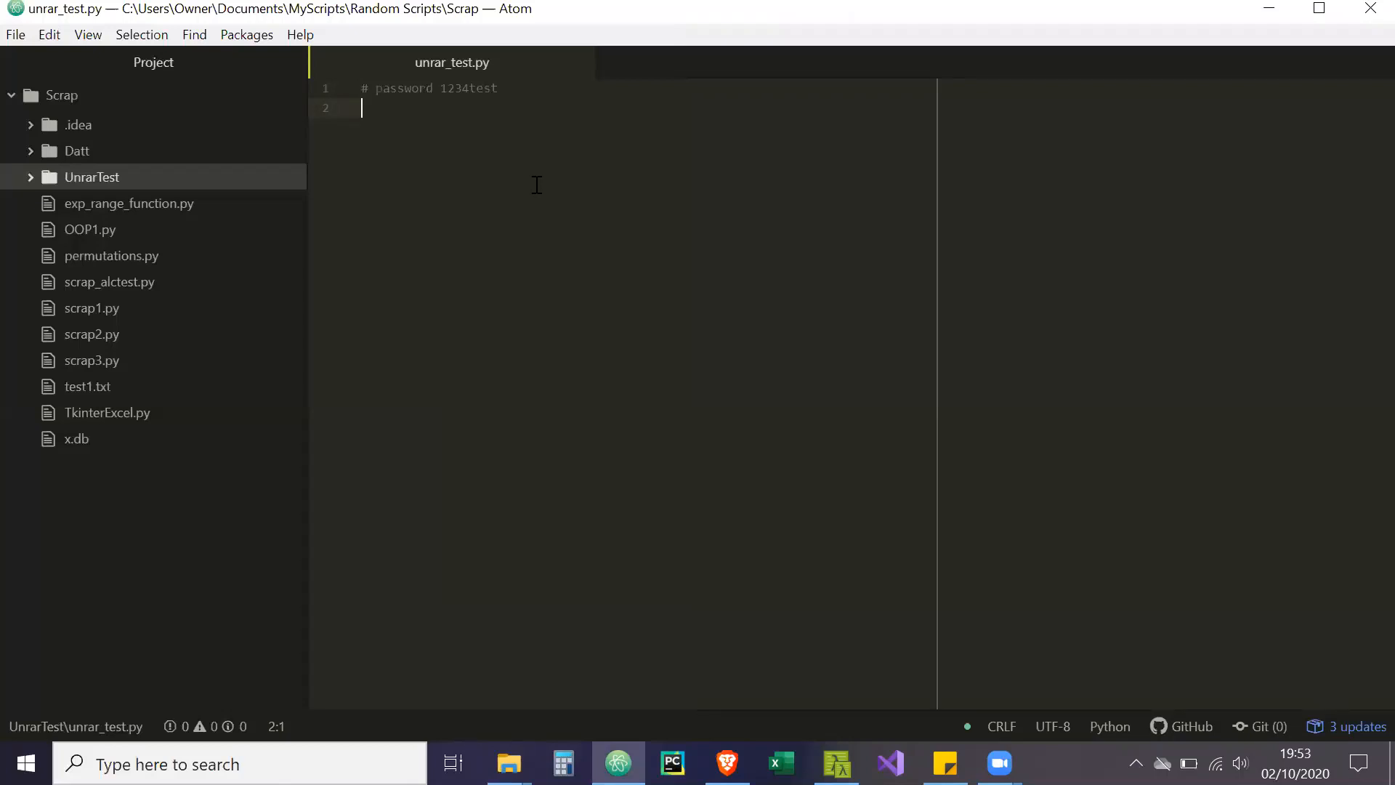
text(f)
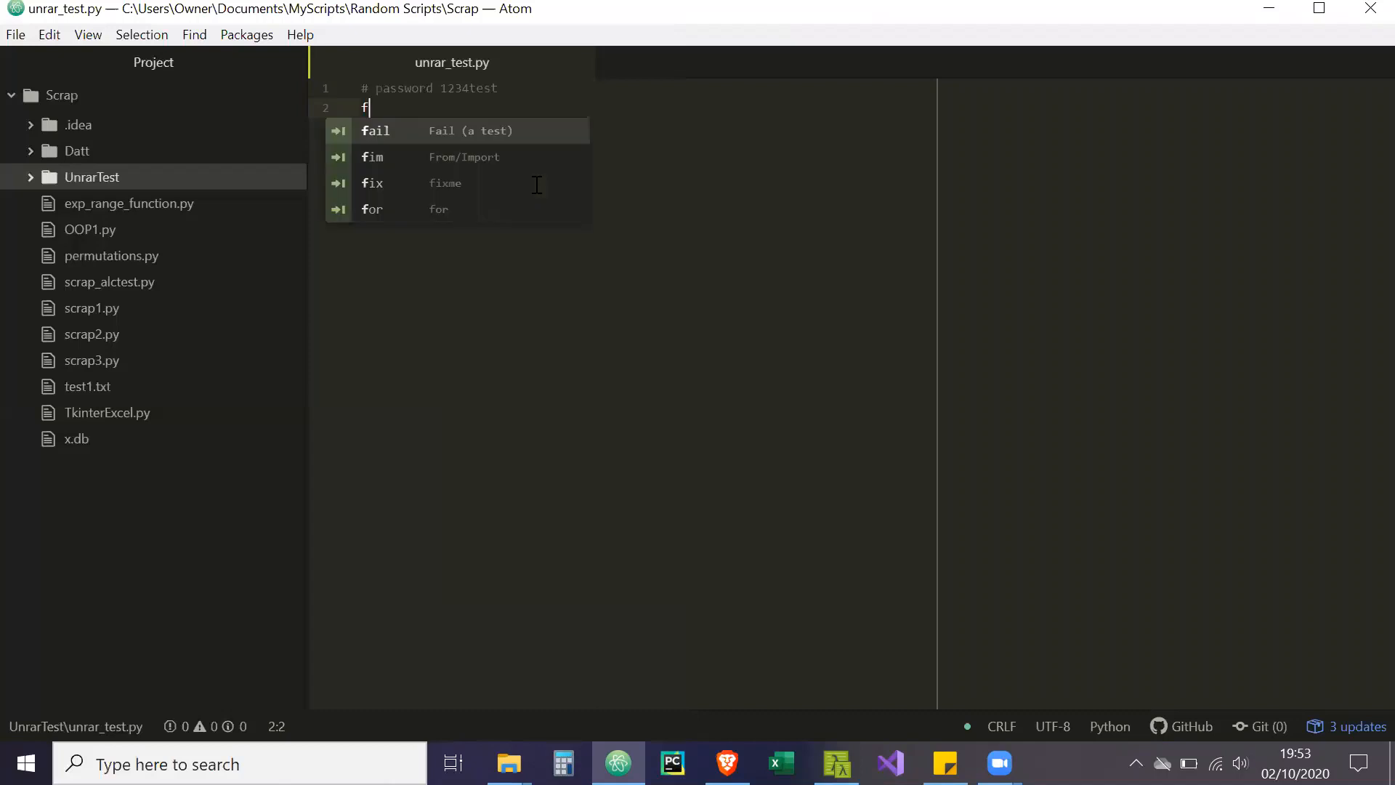
text(rom unrar i)
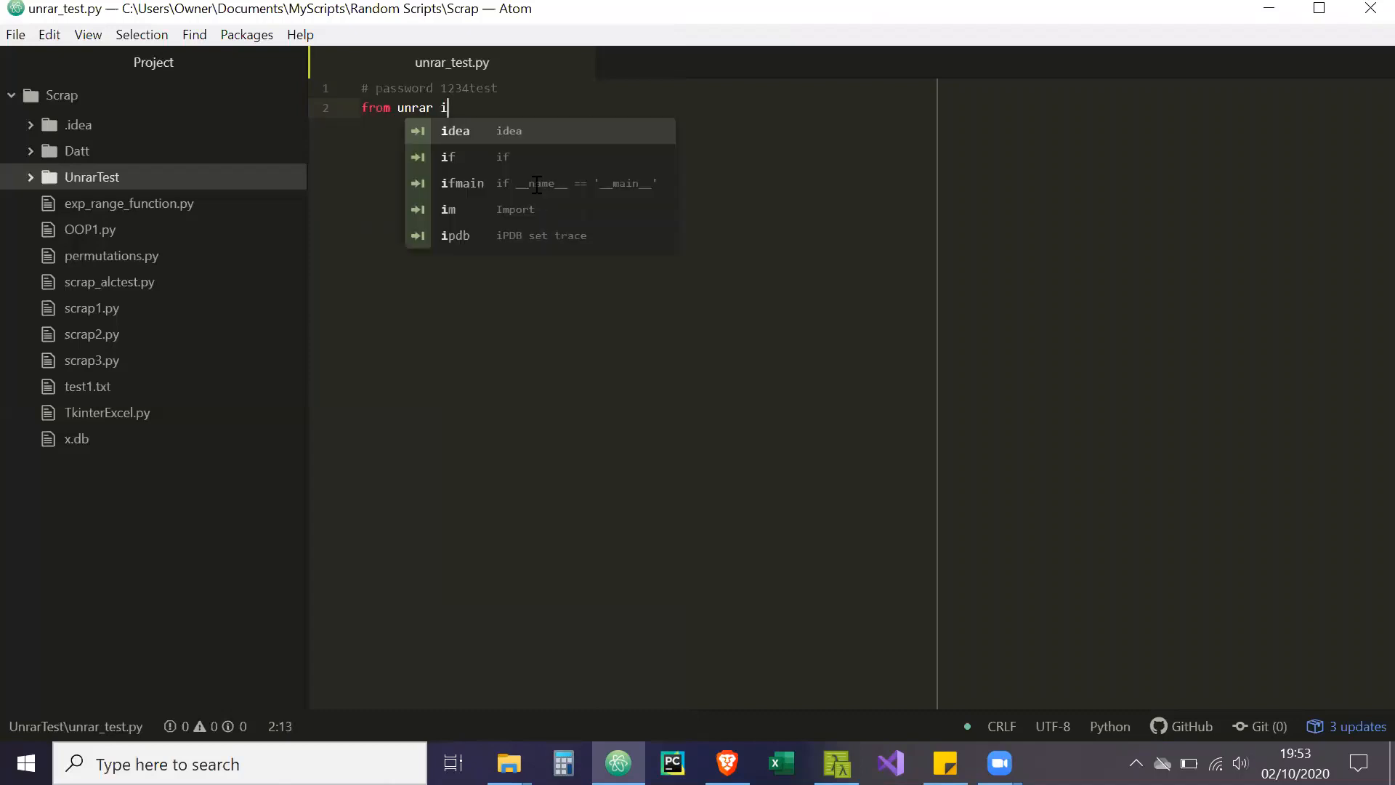
text(mport rarfile)
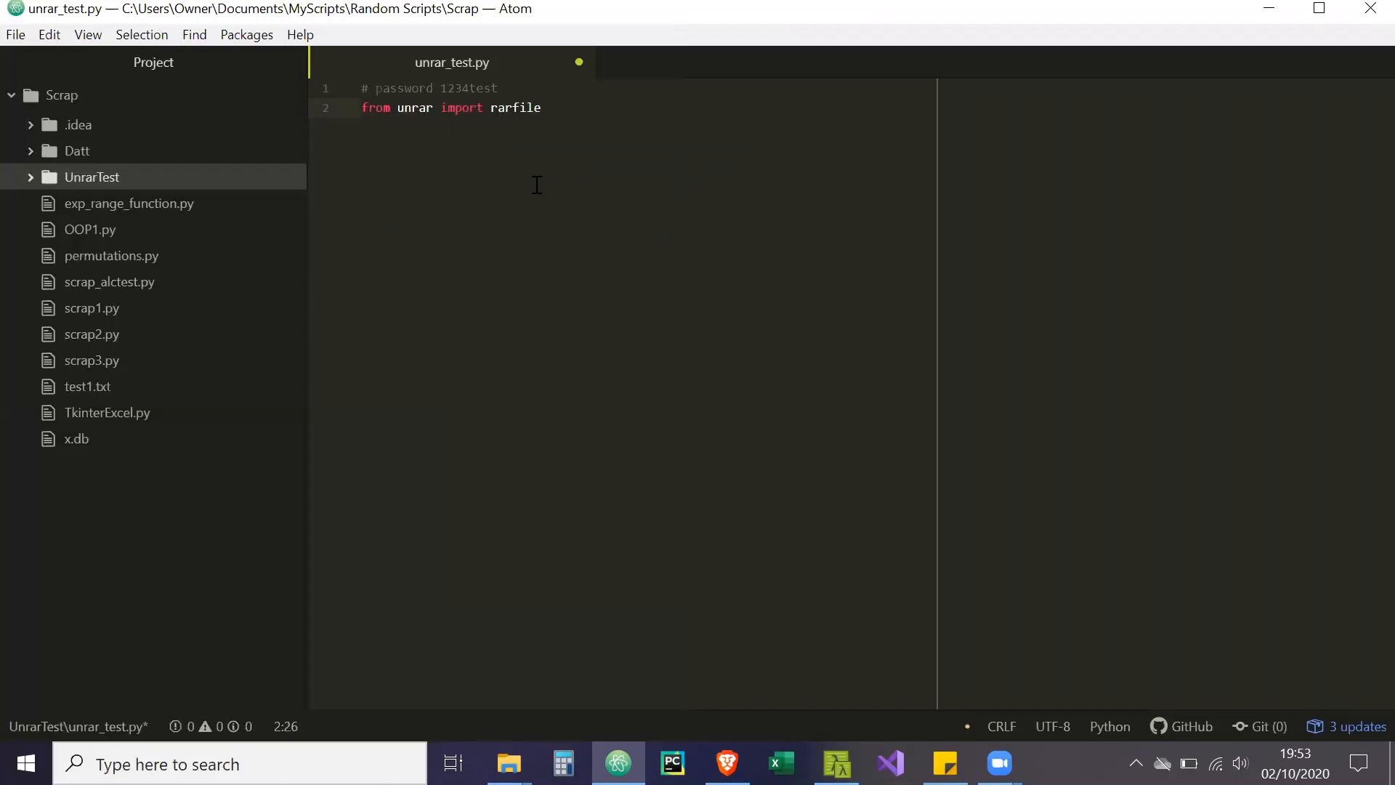
Add 'from unrar import rarfile' to the script, save, and switch to Cmder.
key(ctrl+s)
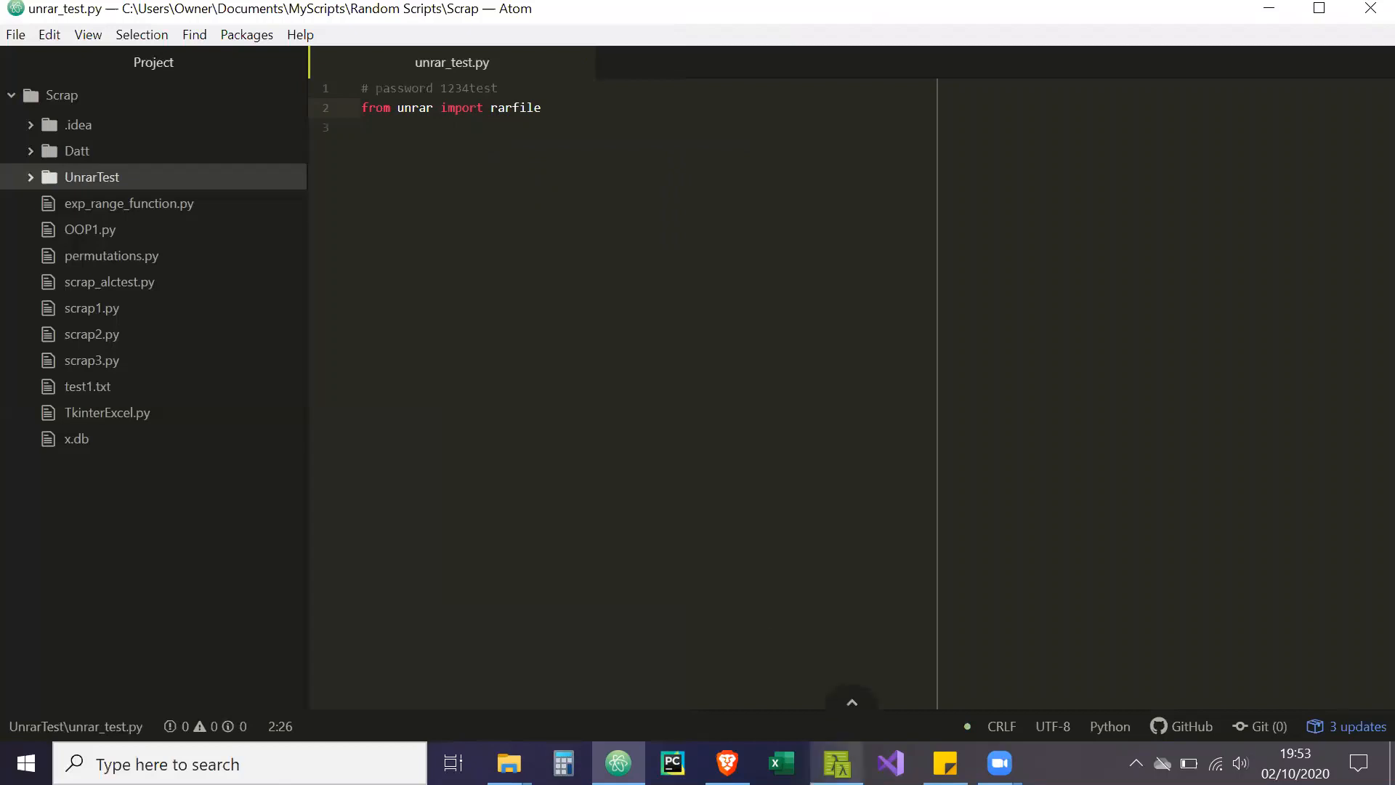
click(838, 764)
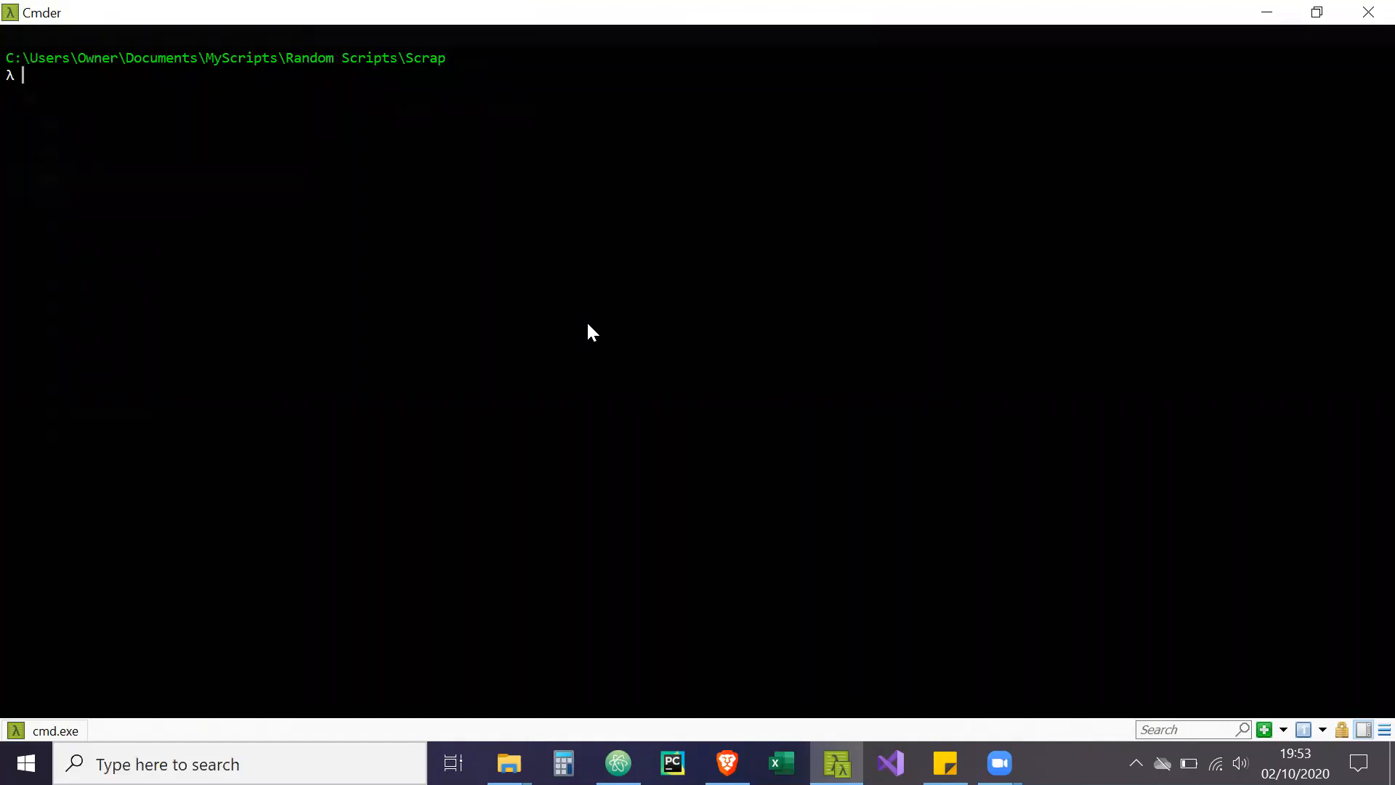
text(pip install )
text(unrar)
Run 'pip install unrar' in Cmder and return to the script.
key(Return)
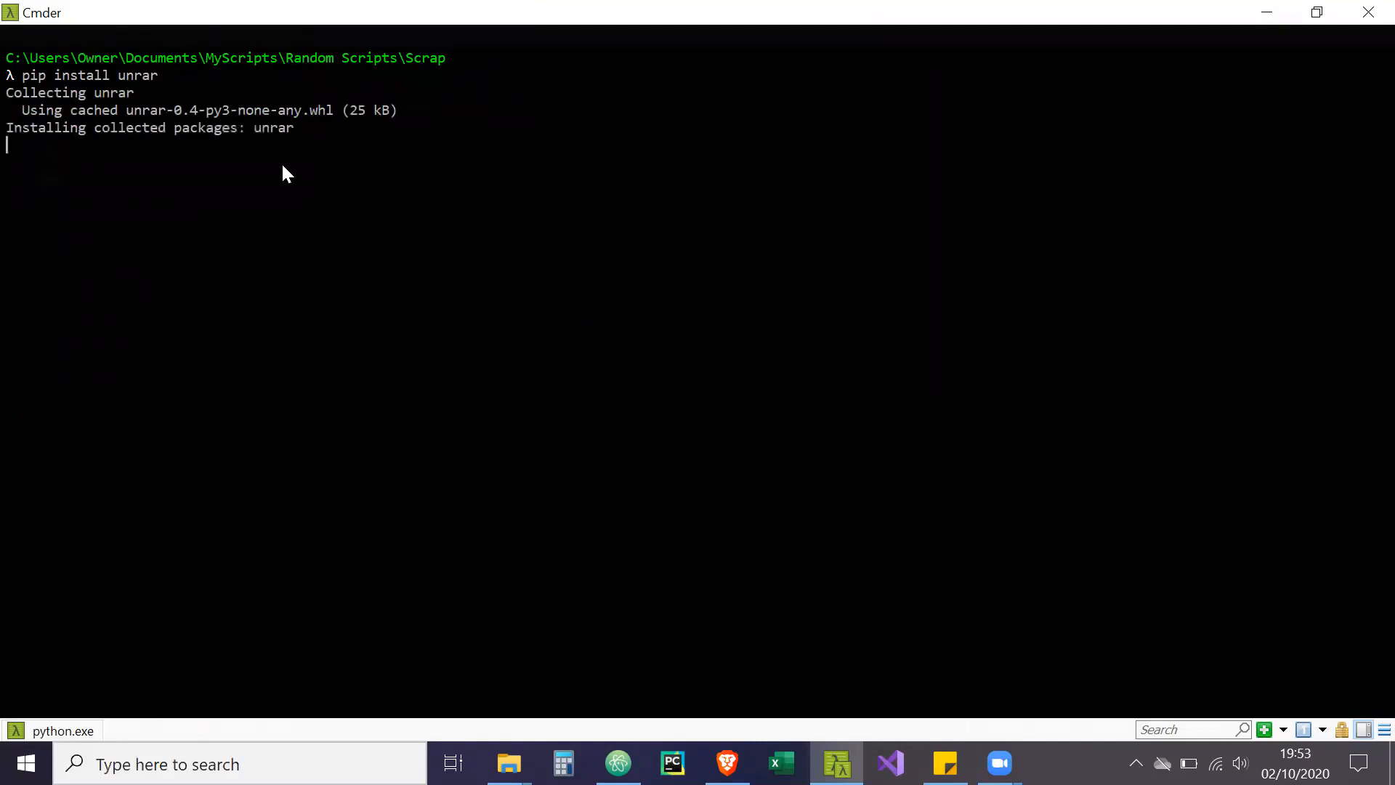
click(1256, 10)
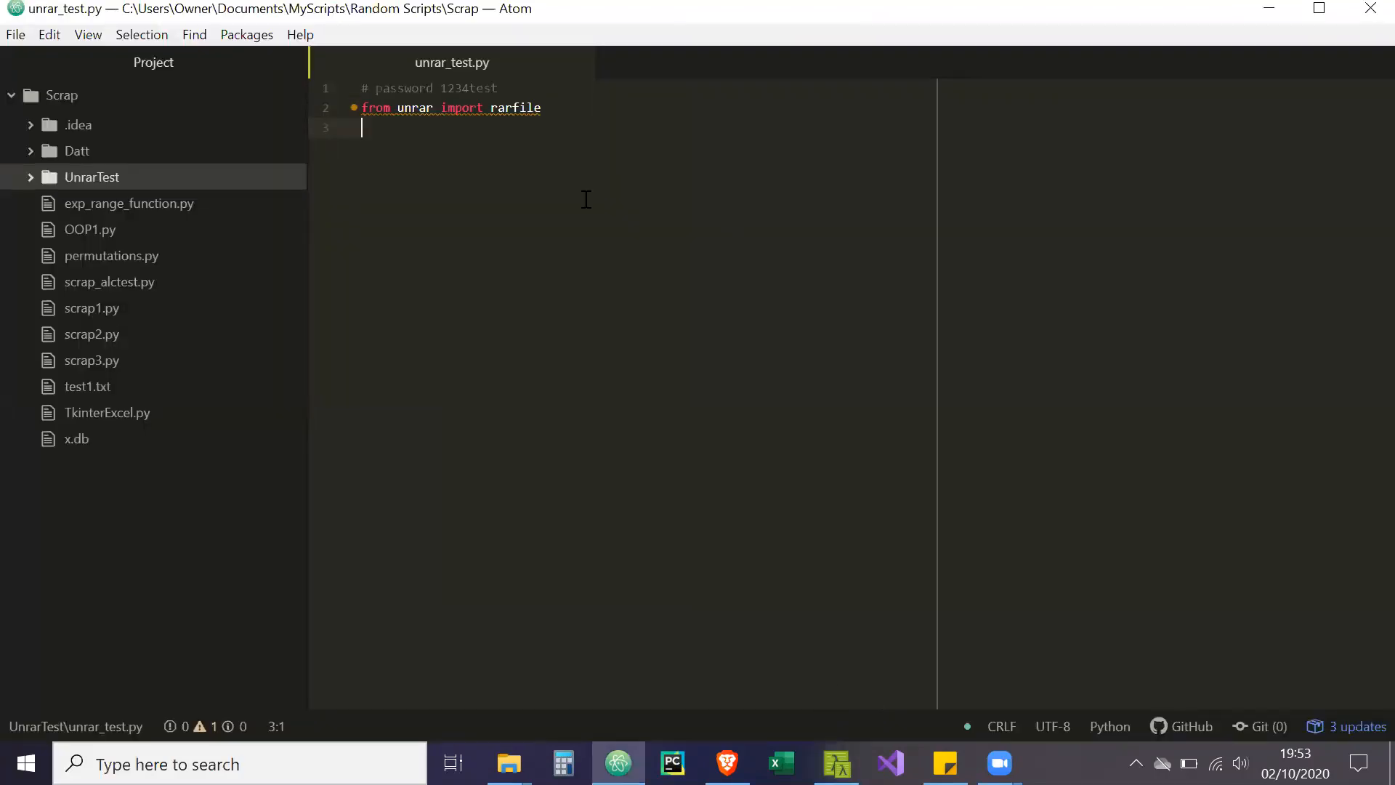
Begin 'test_path = ' in the script and copy the full path of test1.rar.
key(Return)
text(test_)
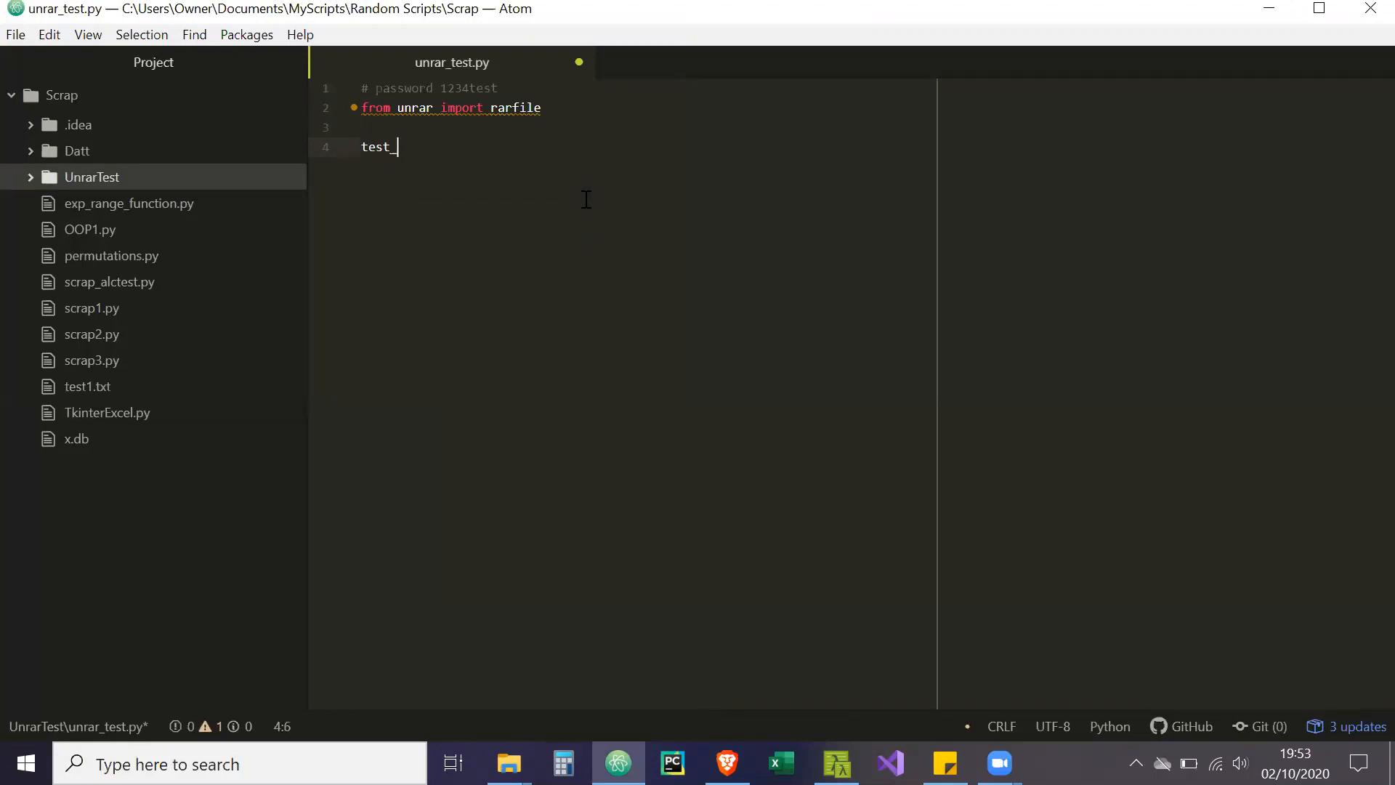
text(path =)
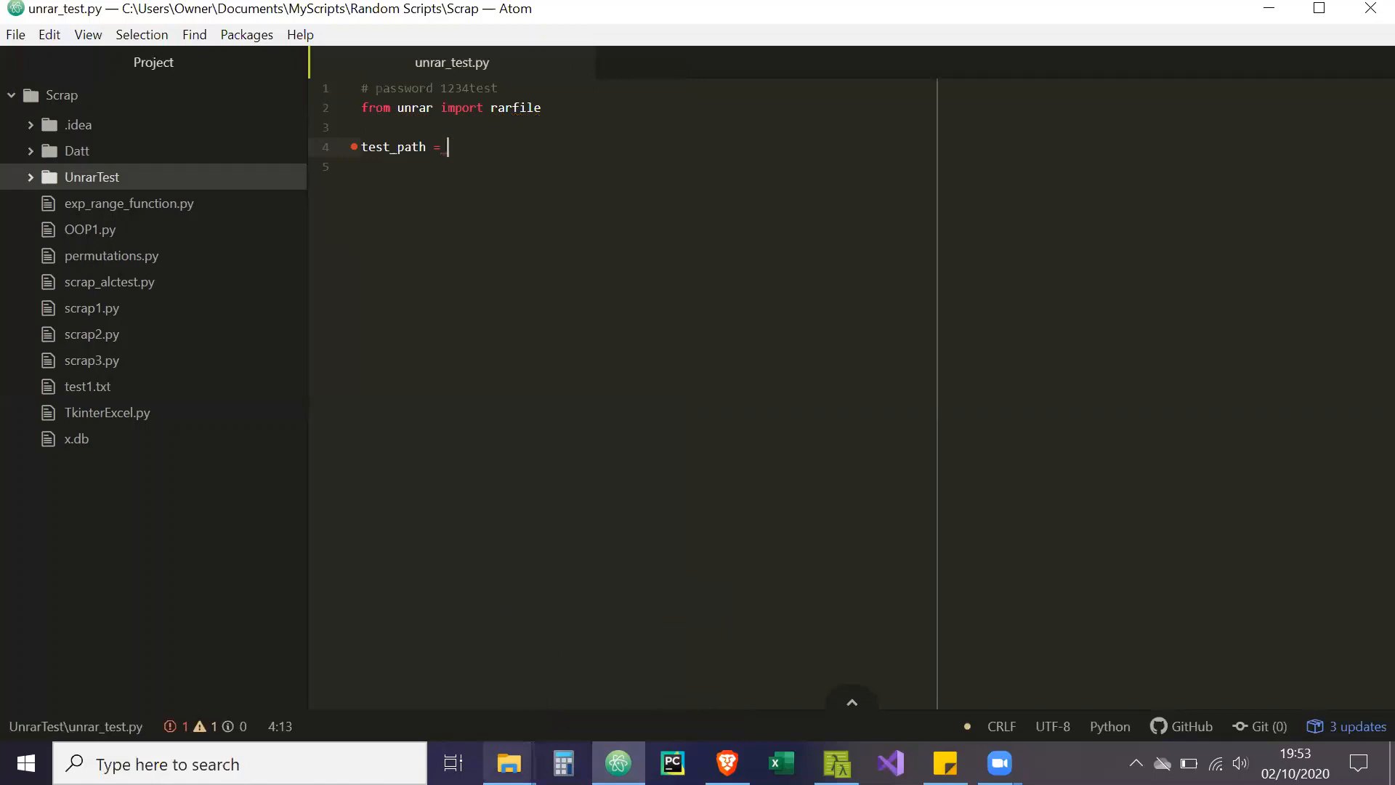
click(403, 676)
click(1060, 145)
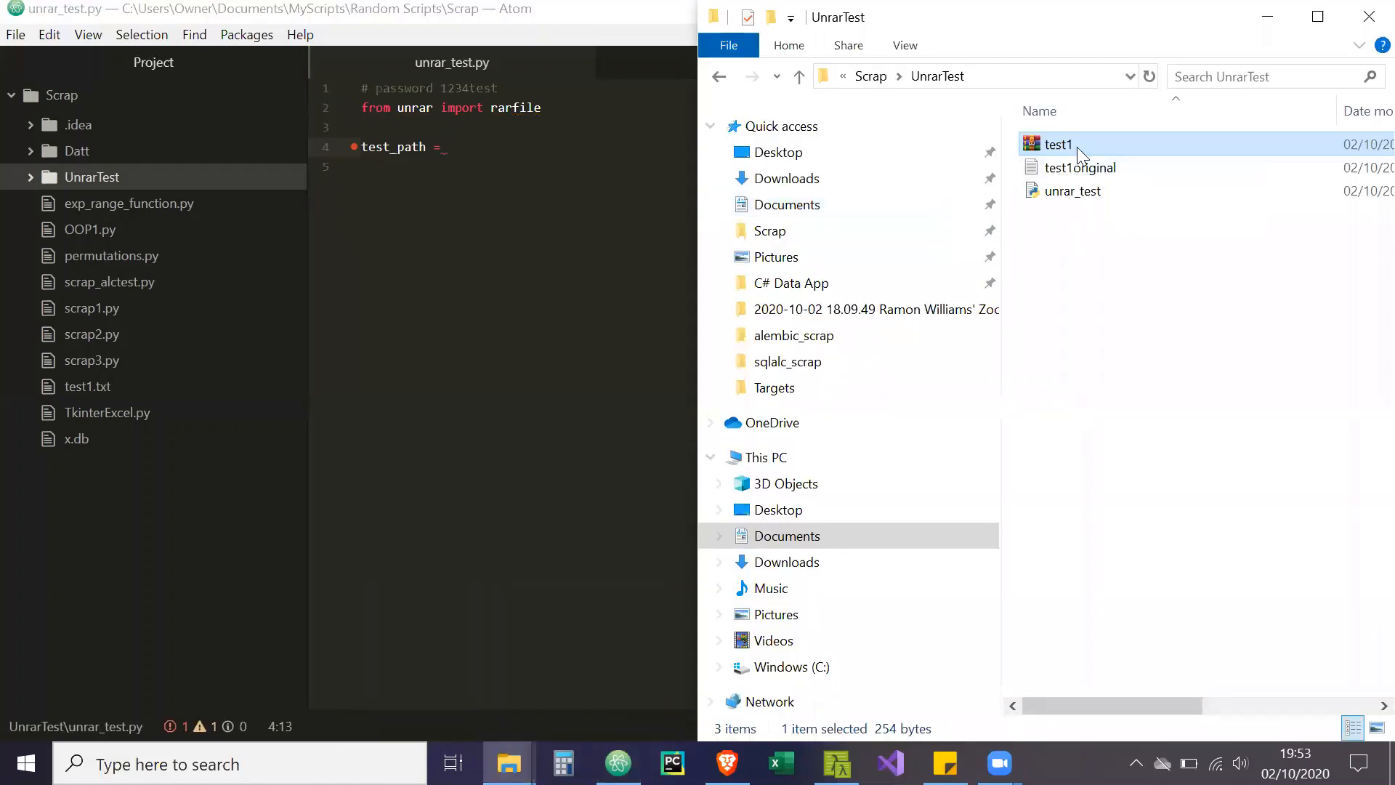
key(Escape)
right_click(1162, 157)
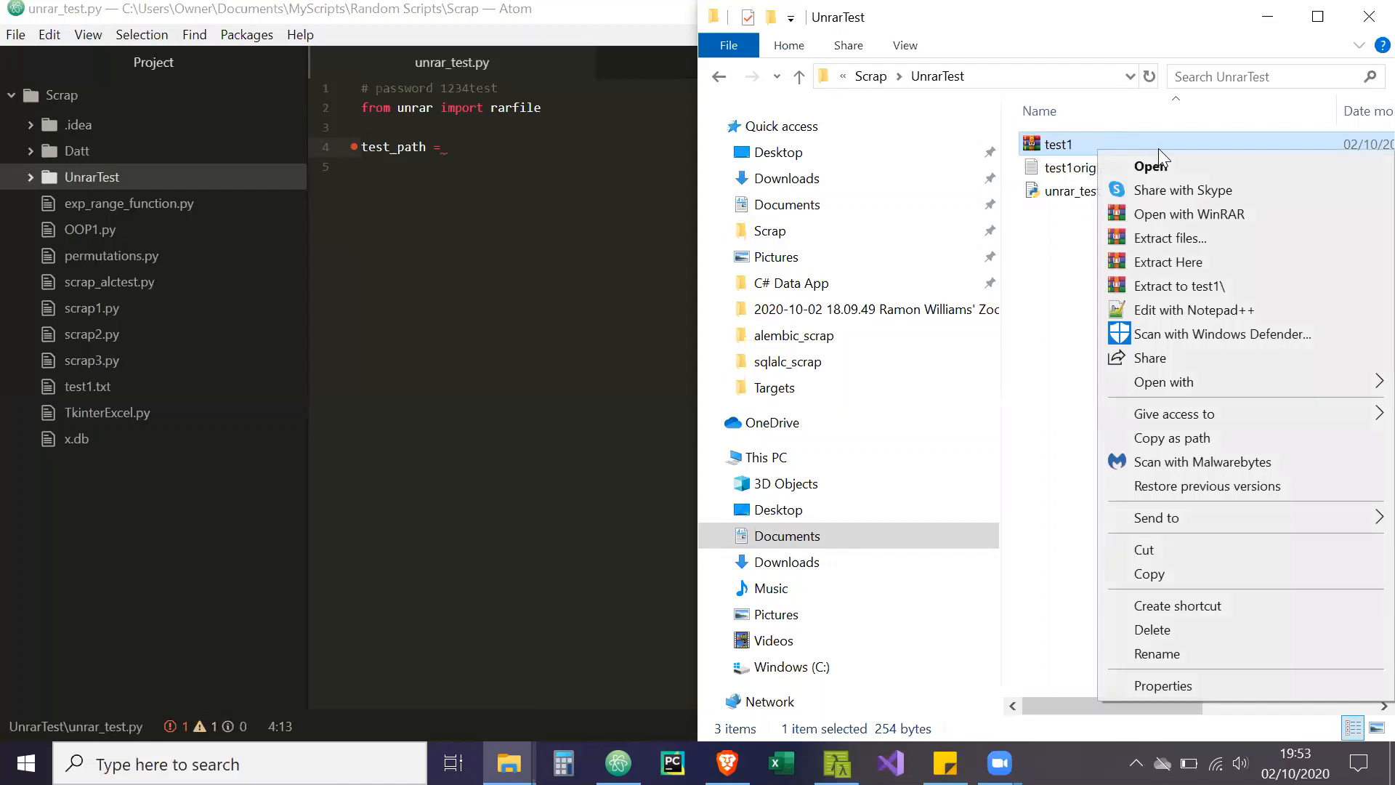
click(1193, 442)
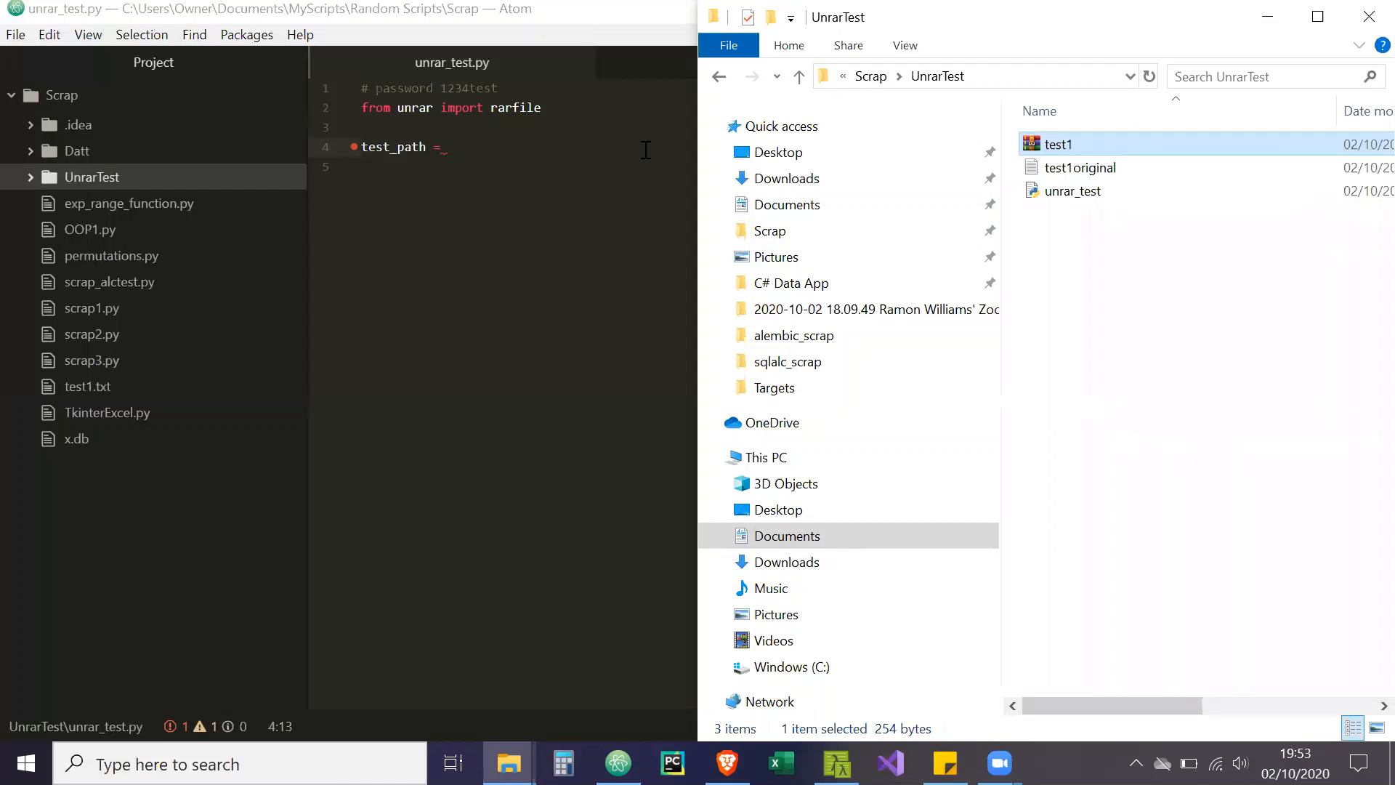
Set test_path to the raw pasted path of test1.rar and save.
click(529, 147)
text(r)
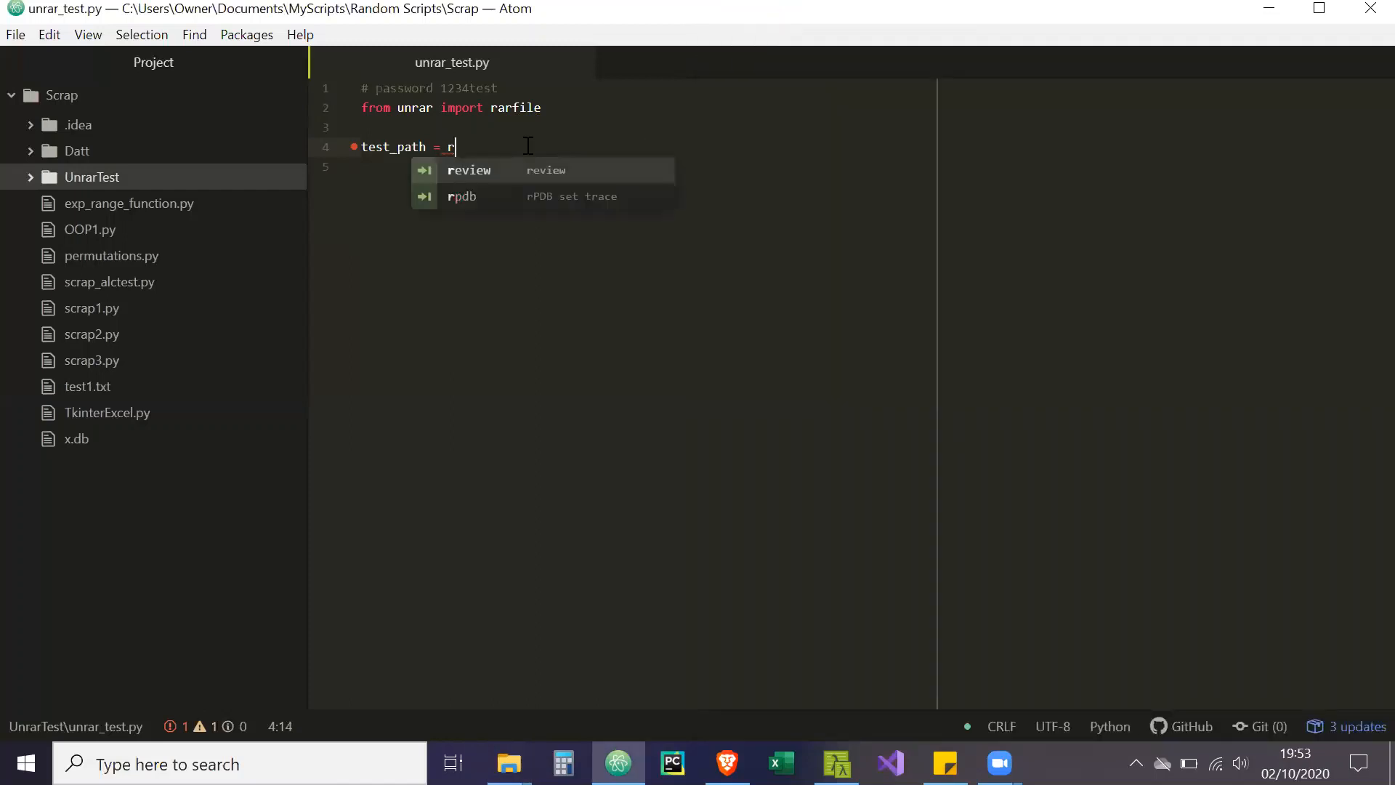
key(ctrl+v)
key(ctrl+s)
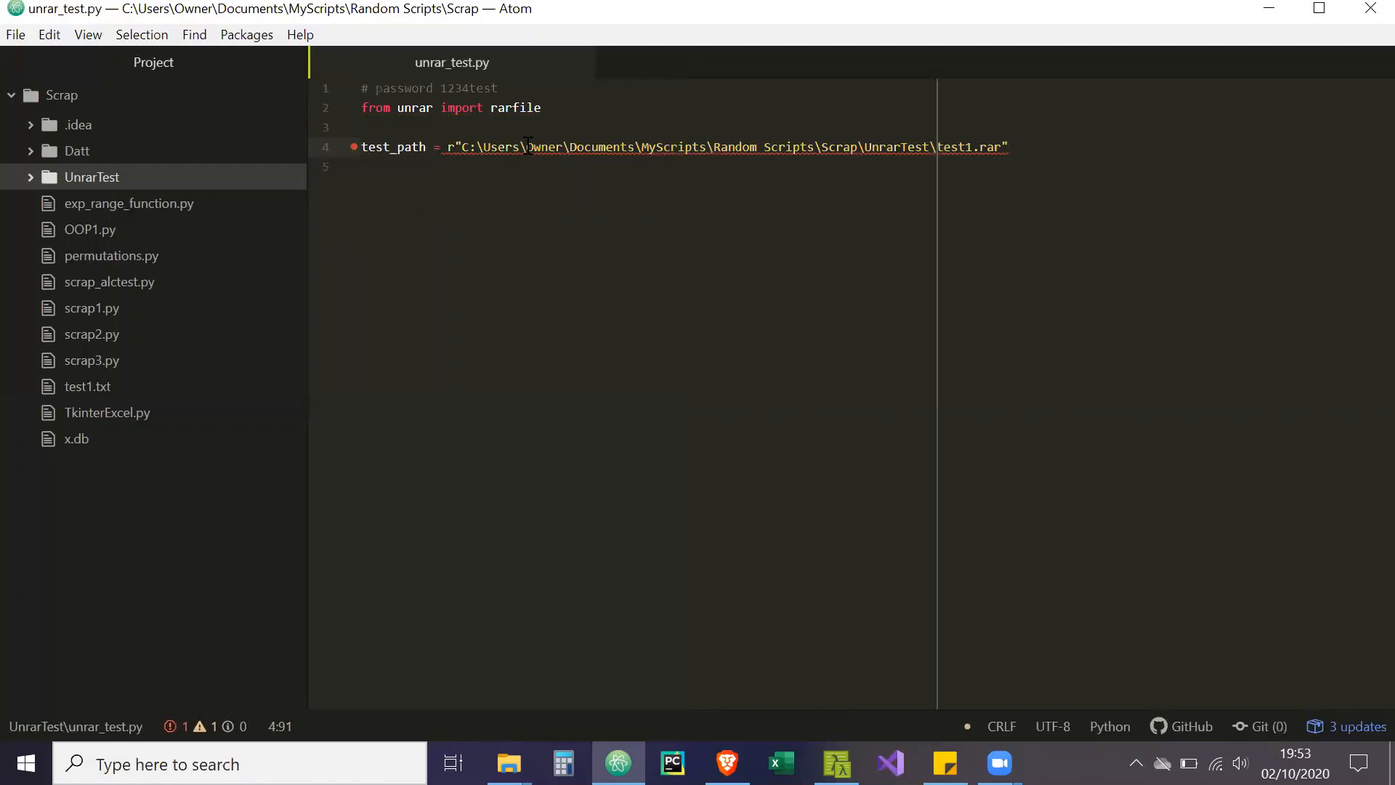
key(Return)
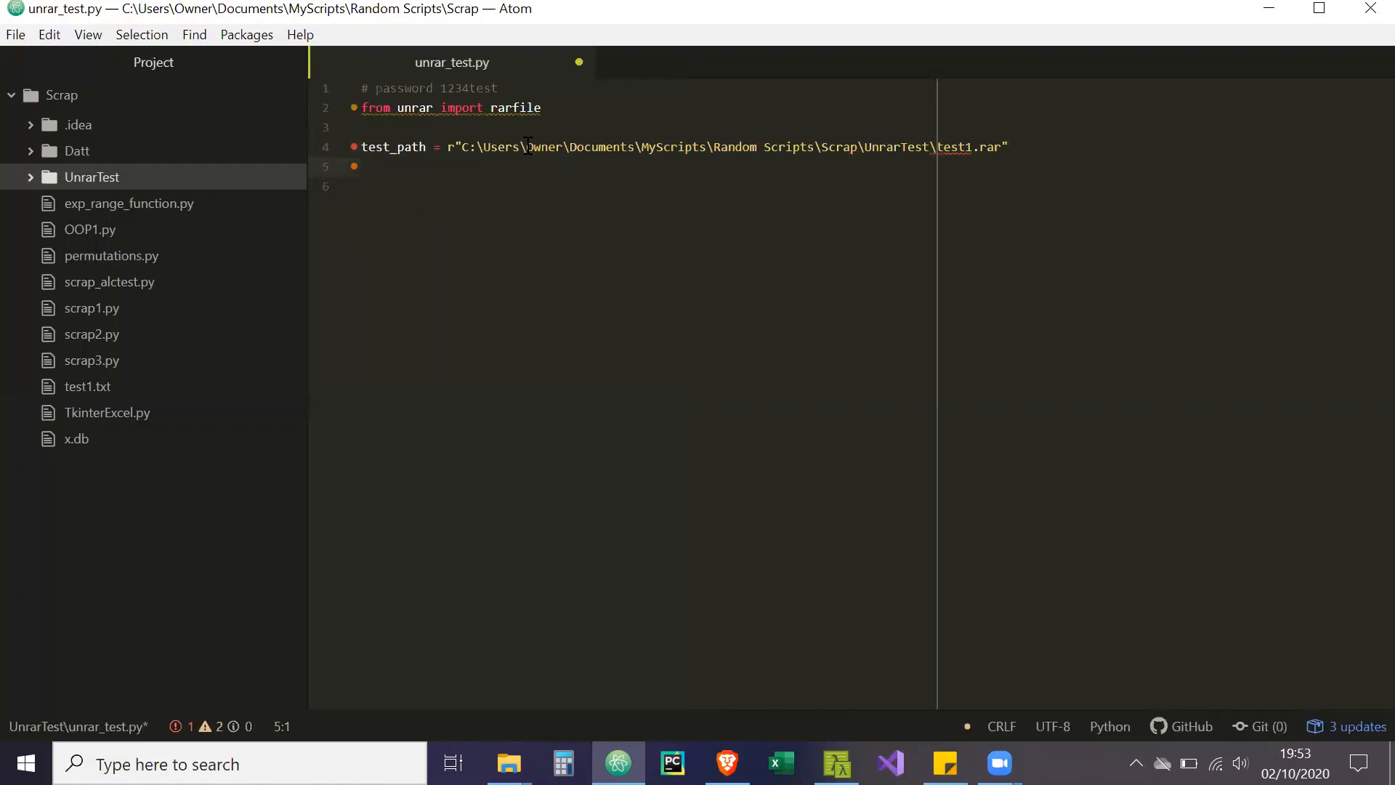
text(extract_pat)
text(h = )
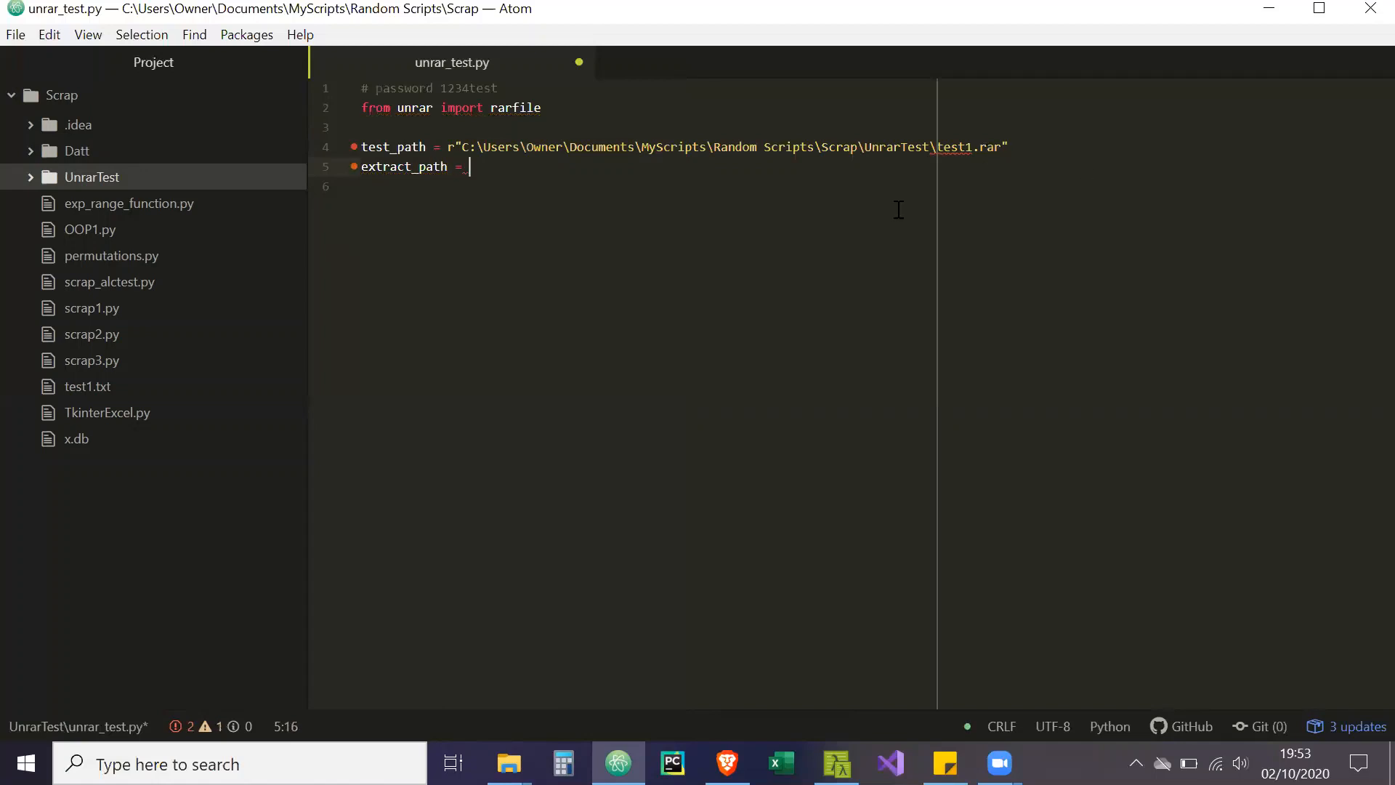
text(r)
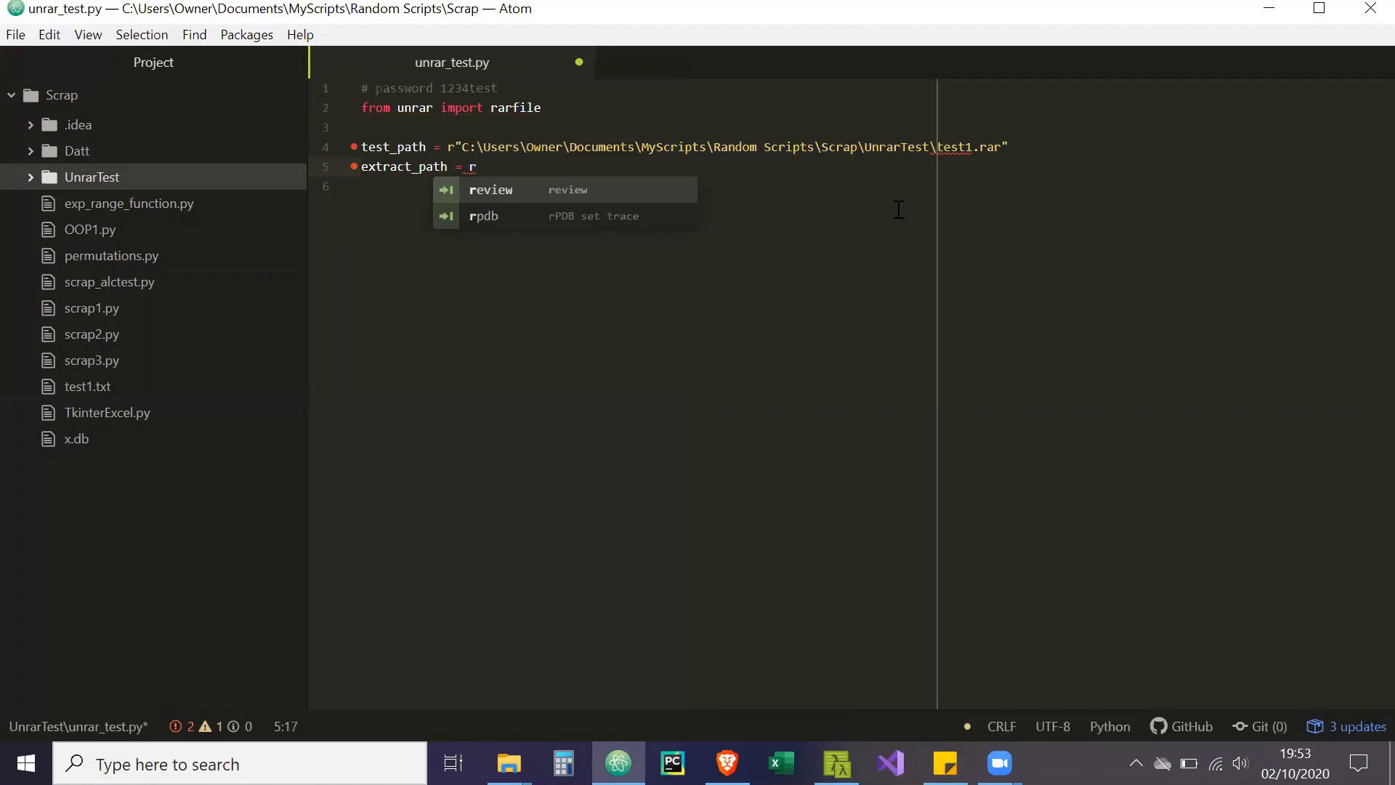
Set extract_path to the UnrarTest folder path by trimming test1.rar from the pasted path.
key(ctrl+v)
key(Left)
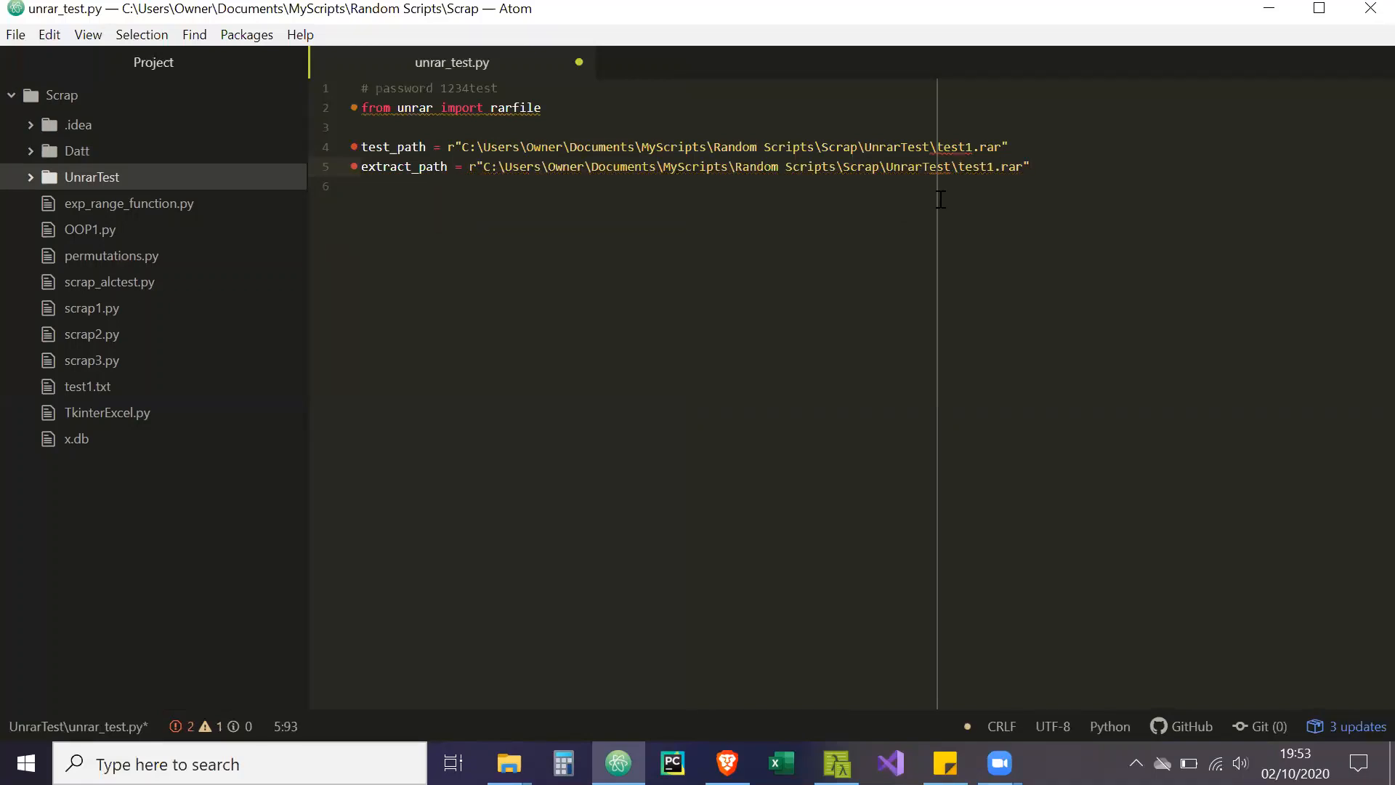
key(BackSpace)
key(BackSpace)
key(BackSpace)
key(BackSpace)
key(End)
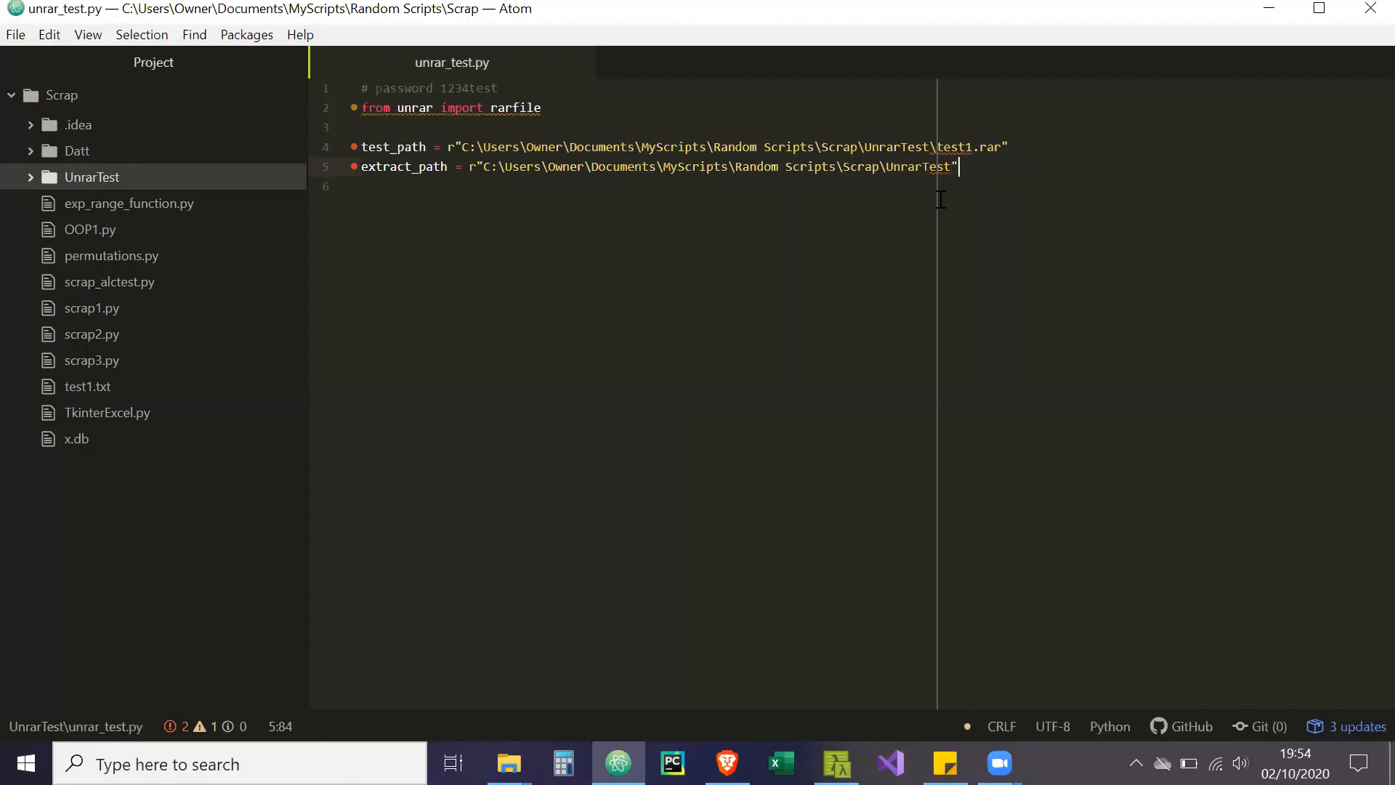
key(Return)
key(Return)
text(fi)
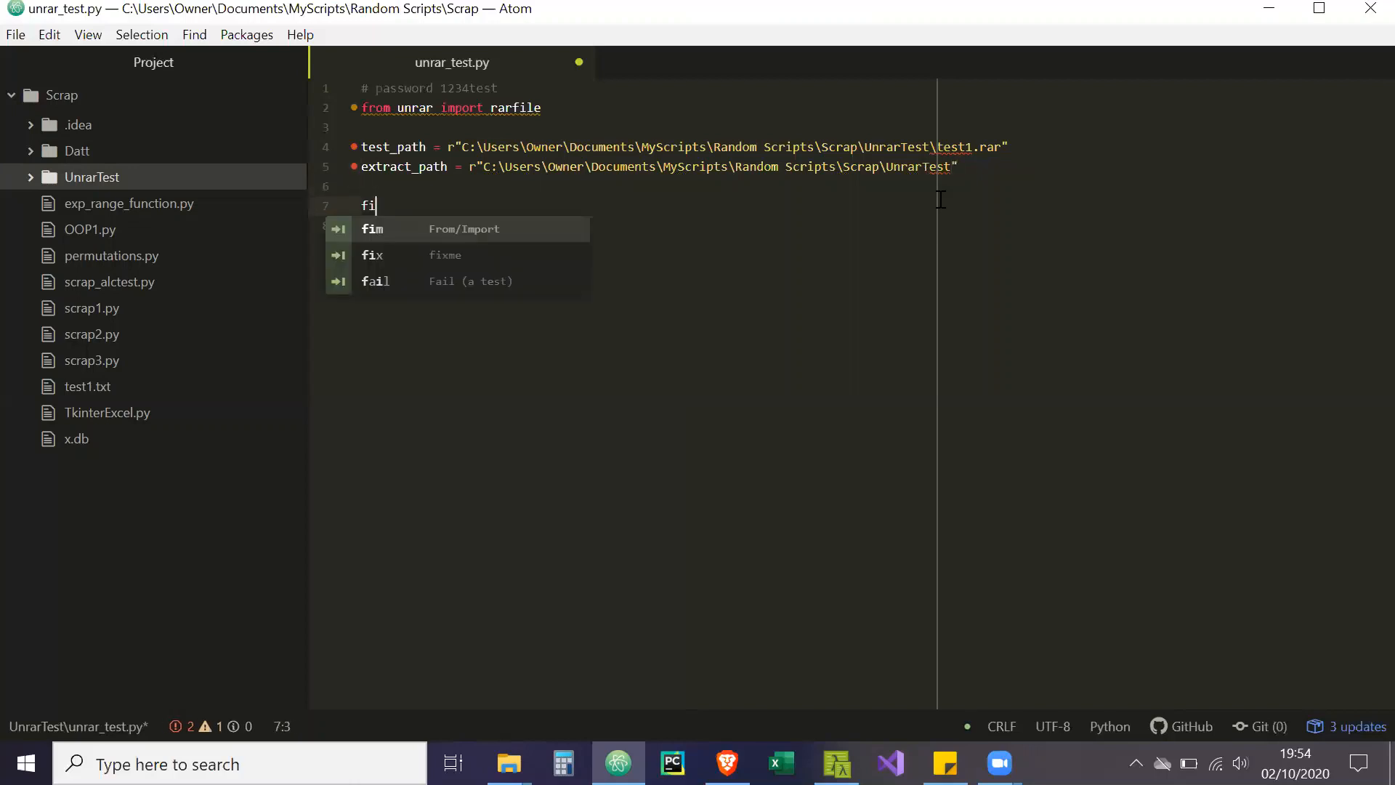
text(les = [])
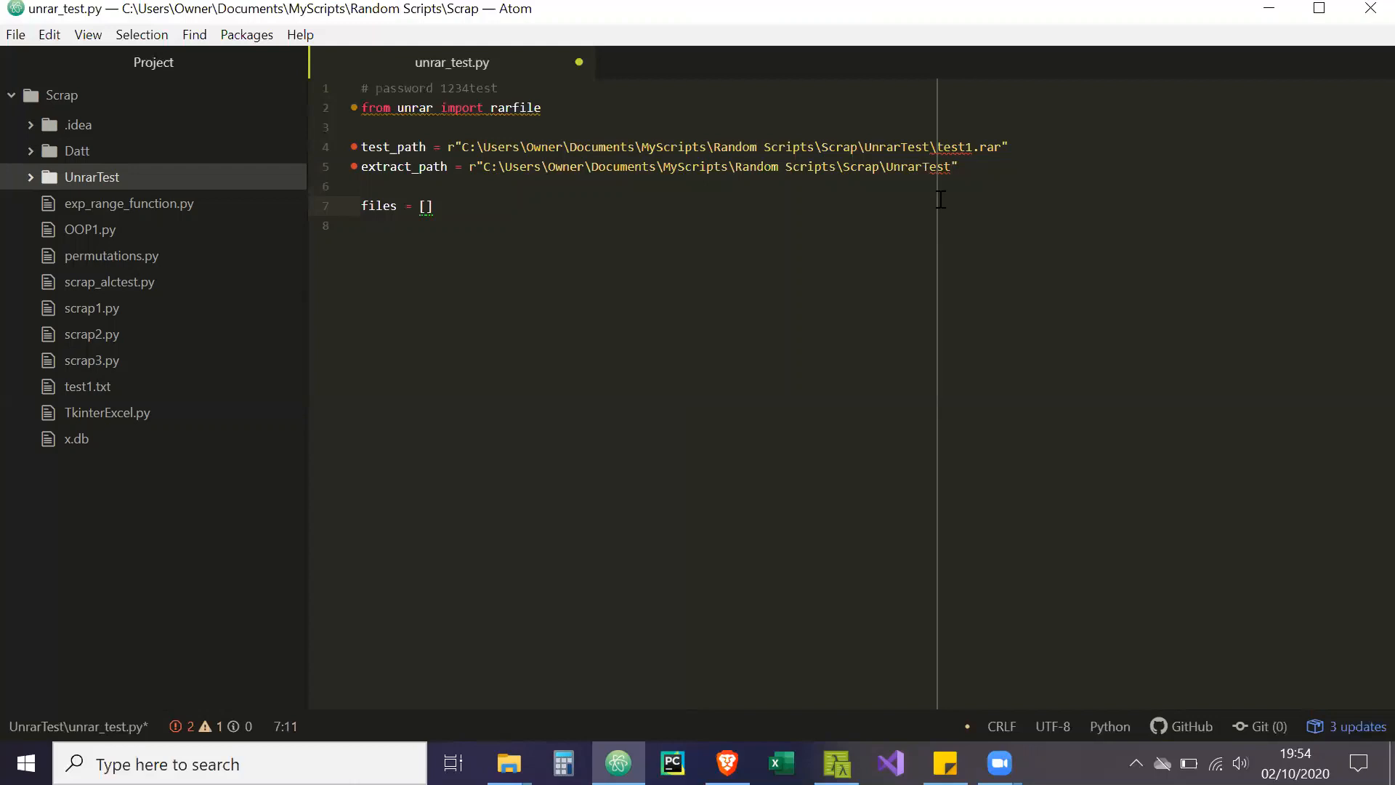
Write line 8: with rarfile.RarFile(test_path, "r", pwd="test") as rf: and begin its body.
key(End)
key(Return)
text(w)
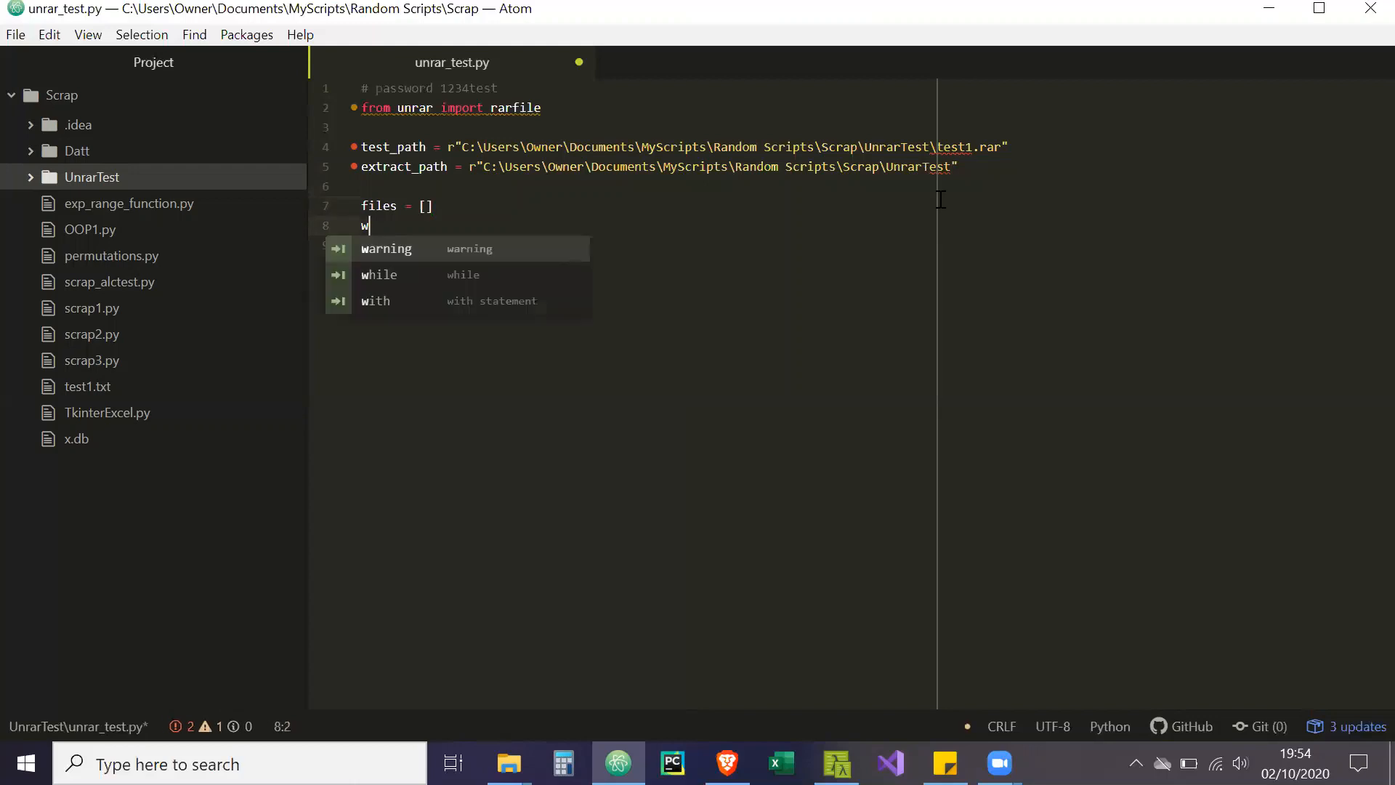
text(ith)
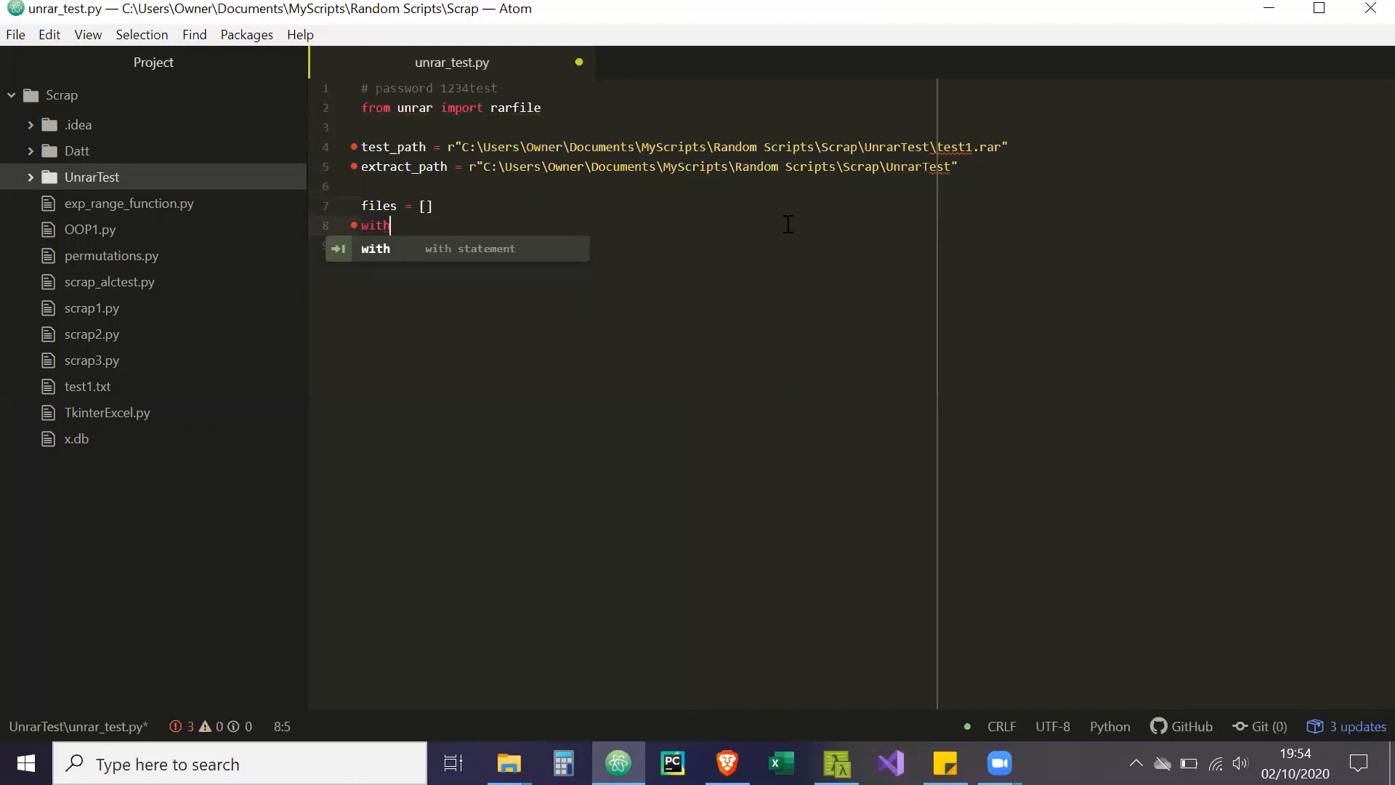
text( rarf)
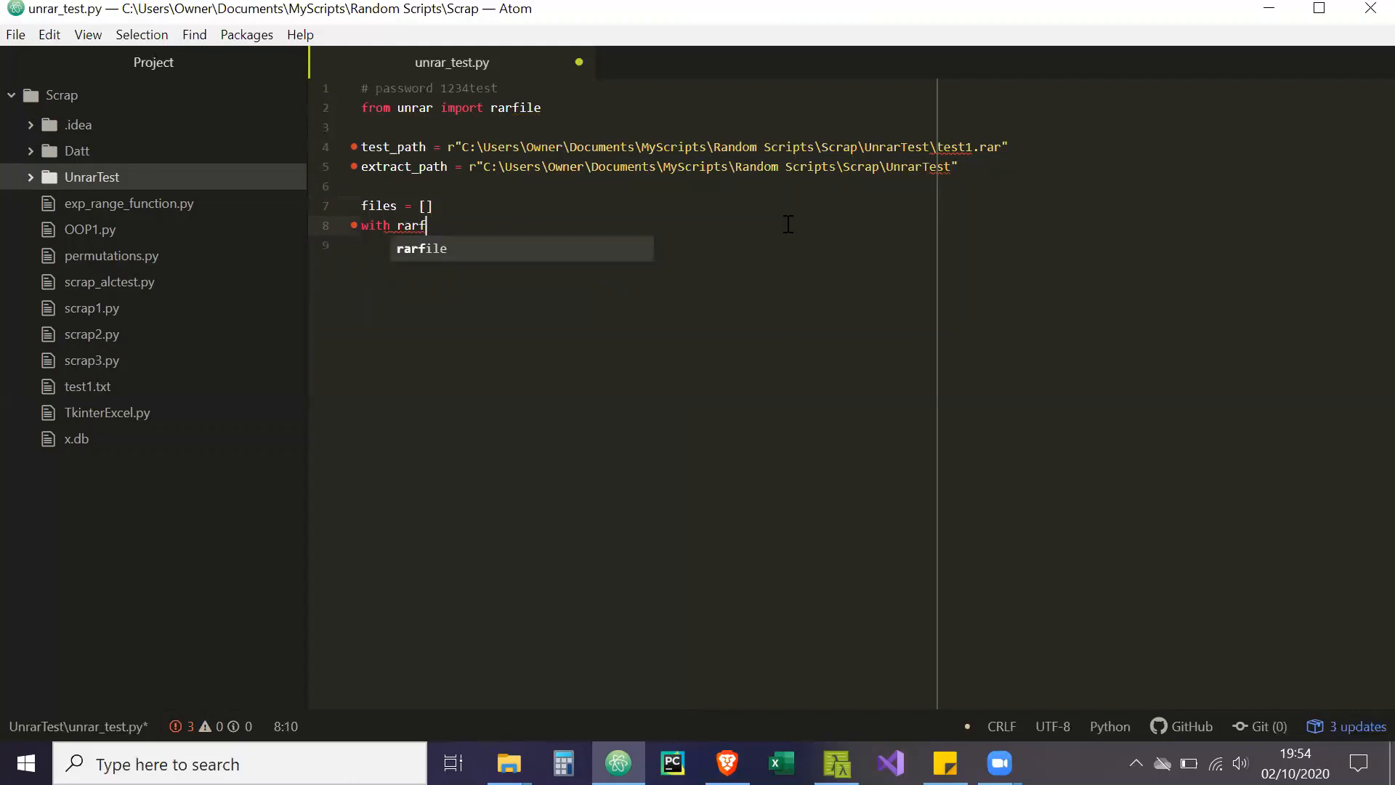
text(ile.Rar)
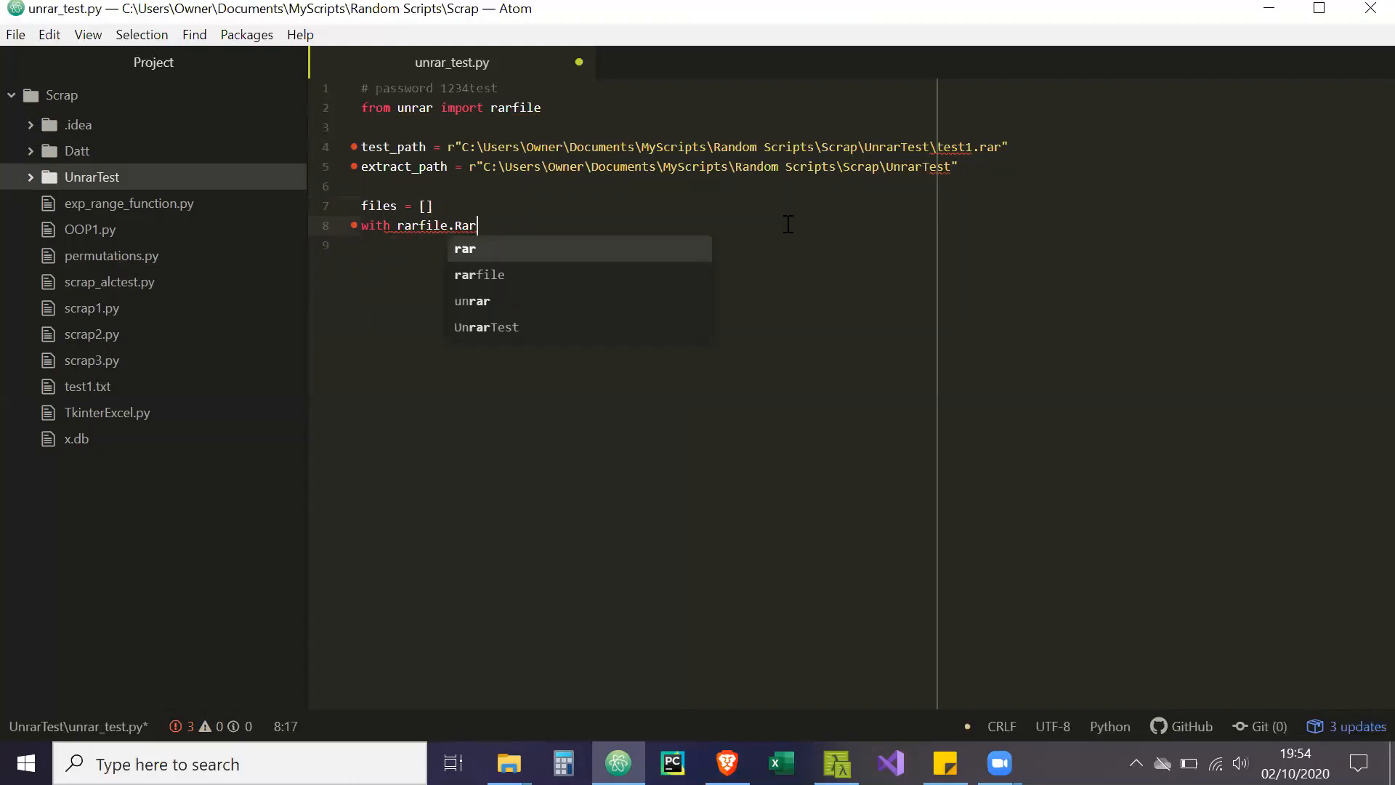
text(File()
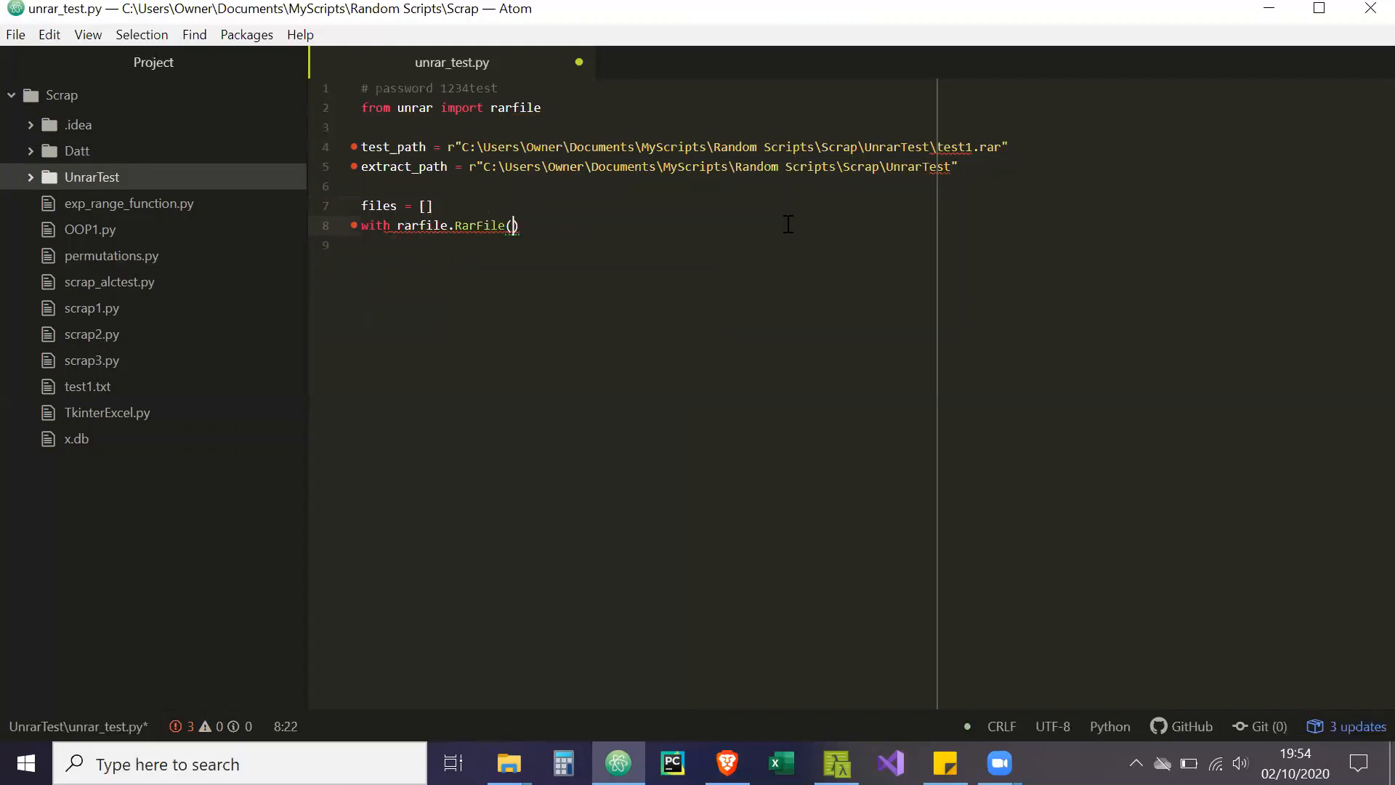
text(test_)
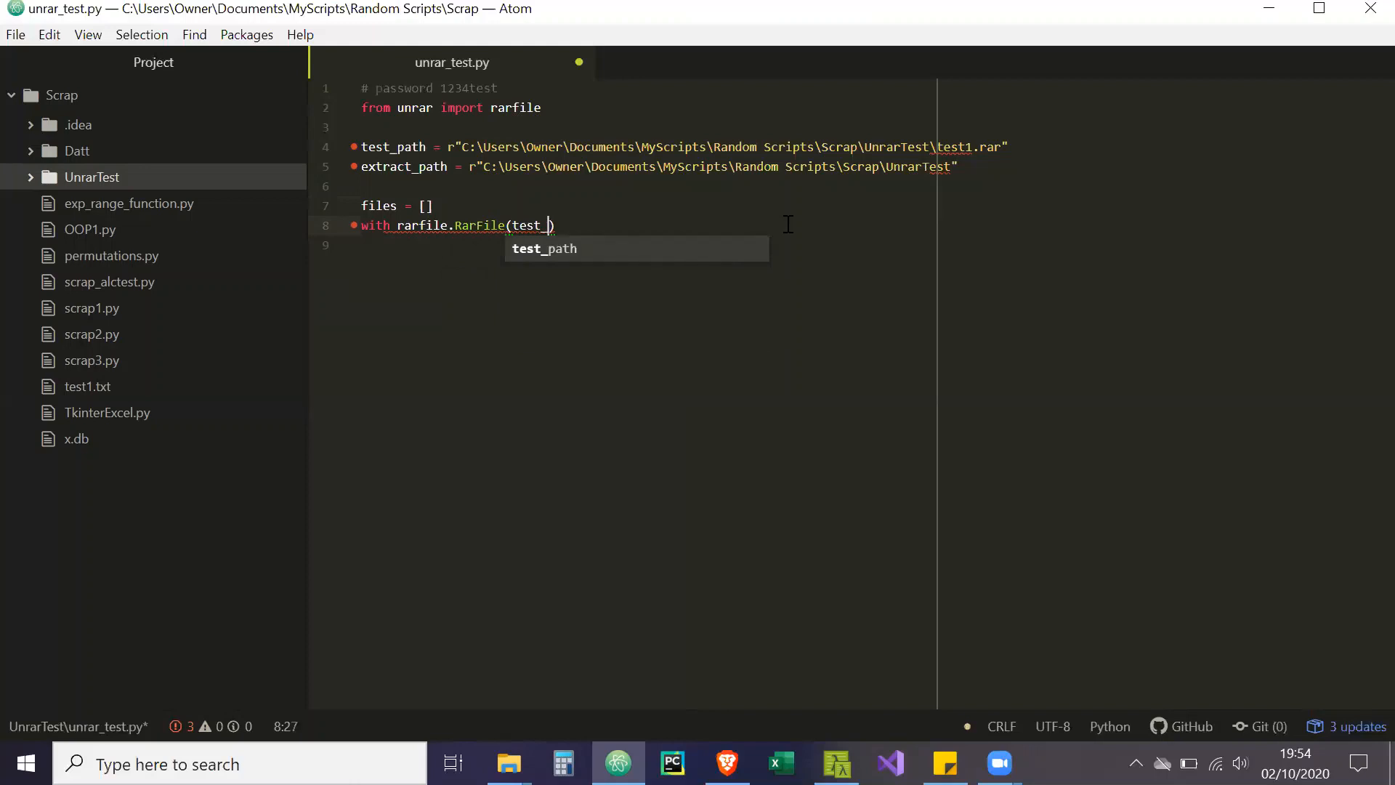
text(path, ")
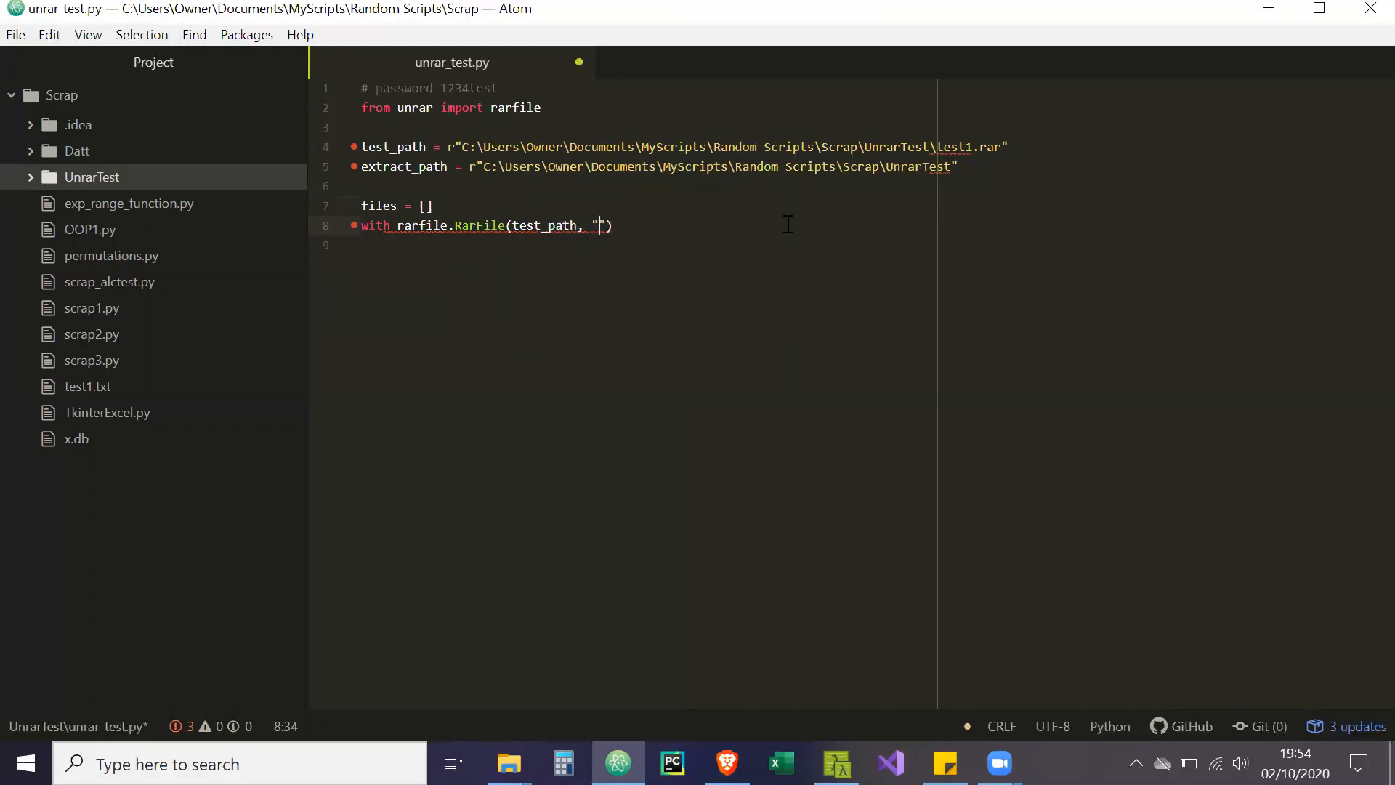
text(r", )
text(pwd=)
text("test)
key(Escape)
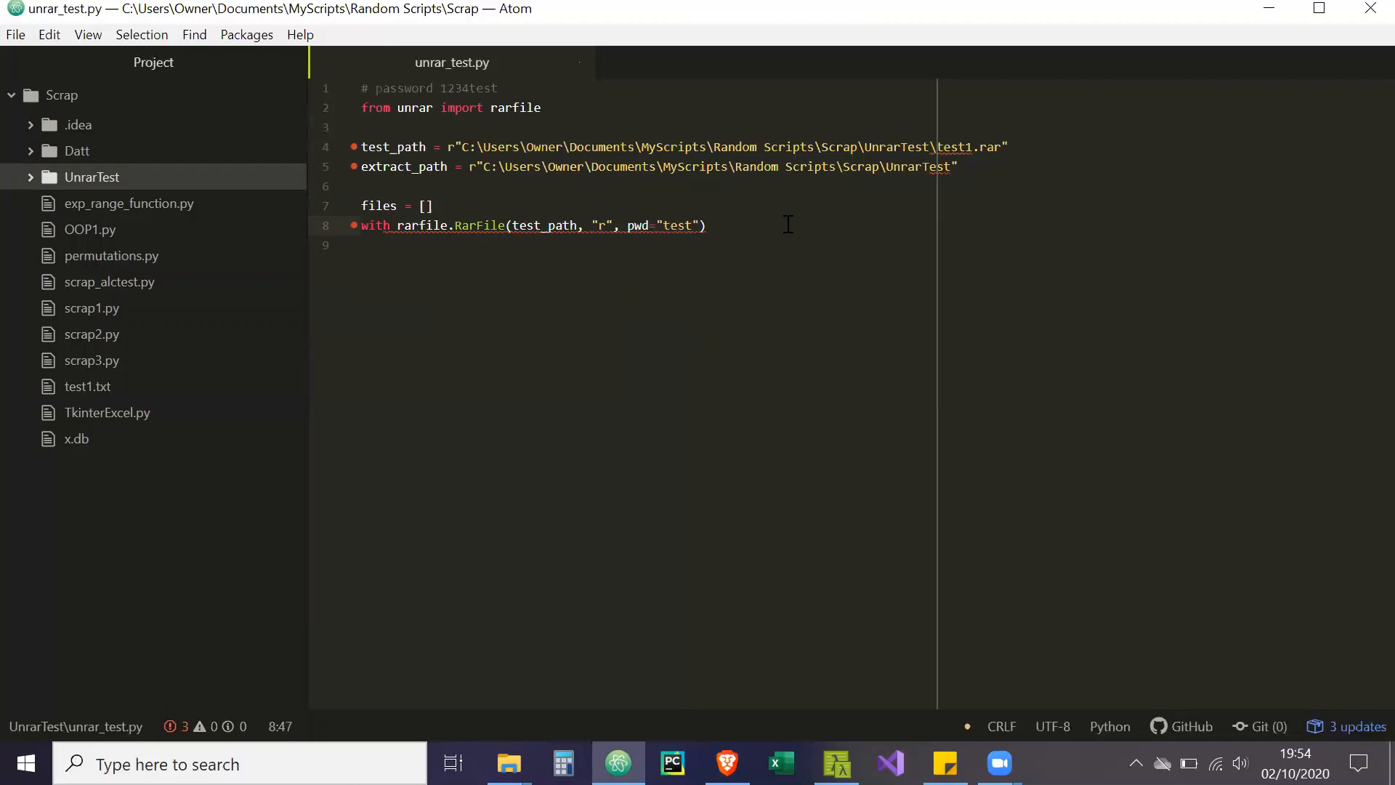
key(Right)
key(Right)
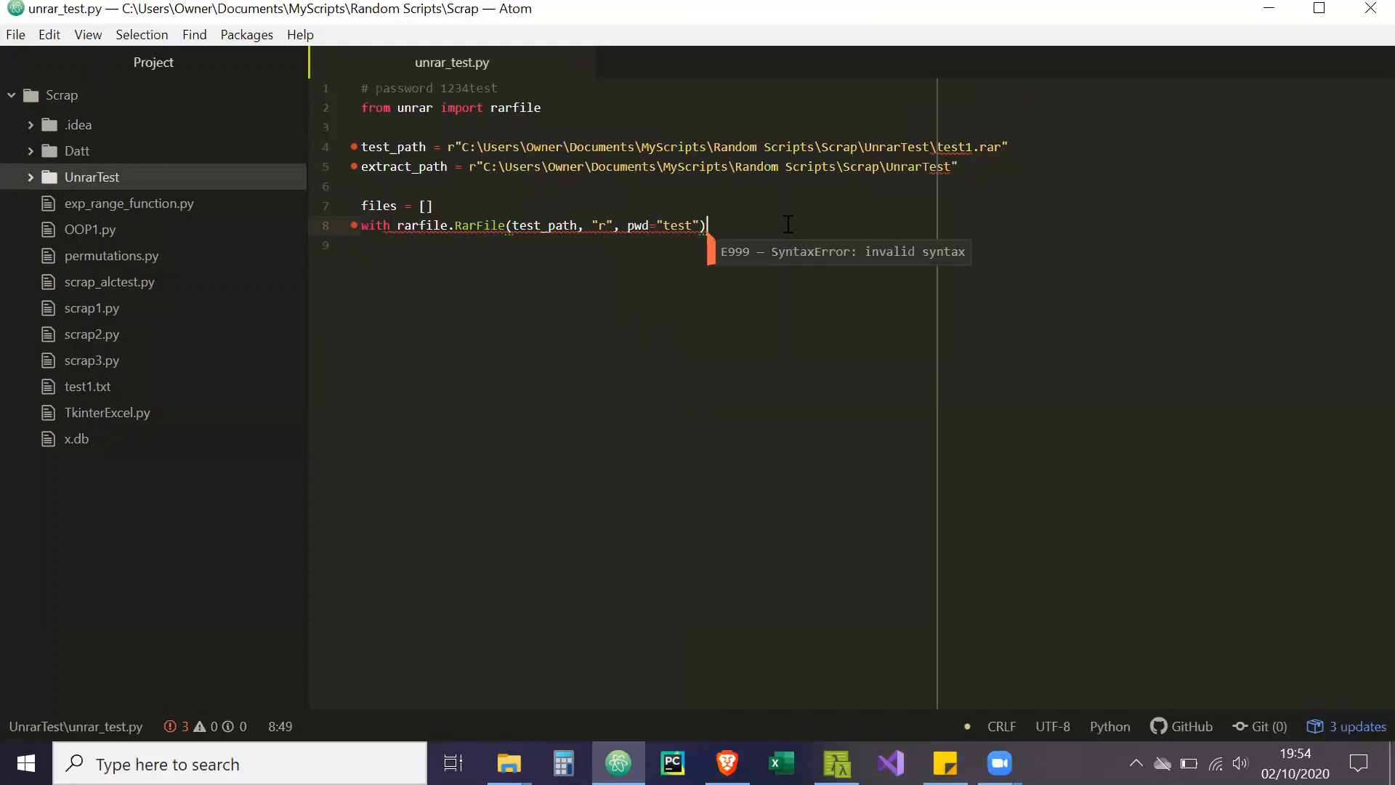
text(as rf:)
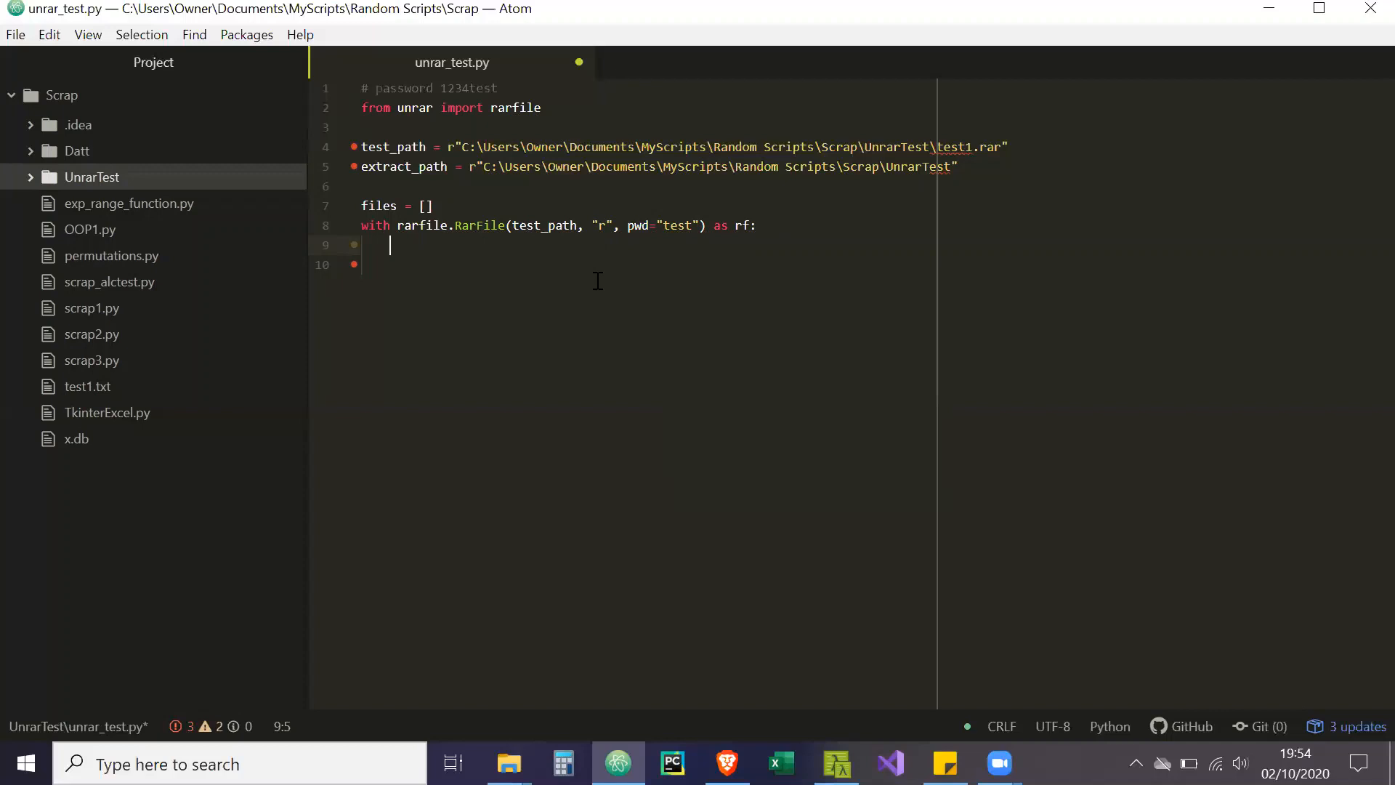
text(file)
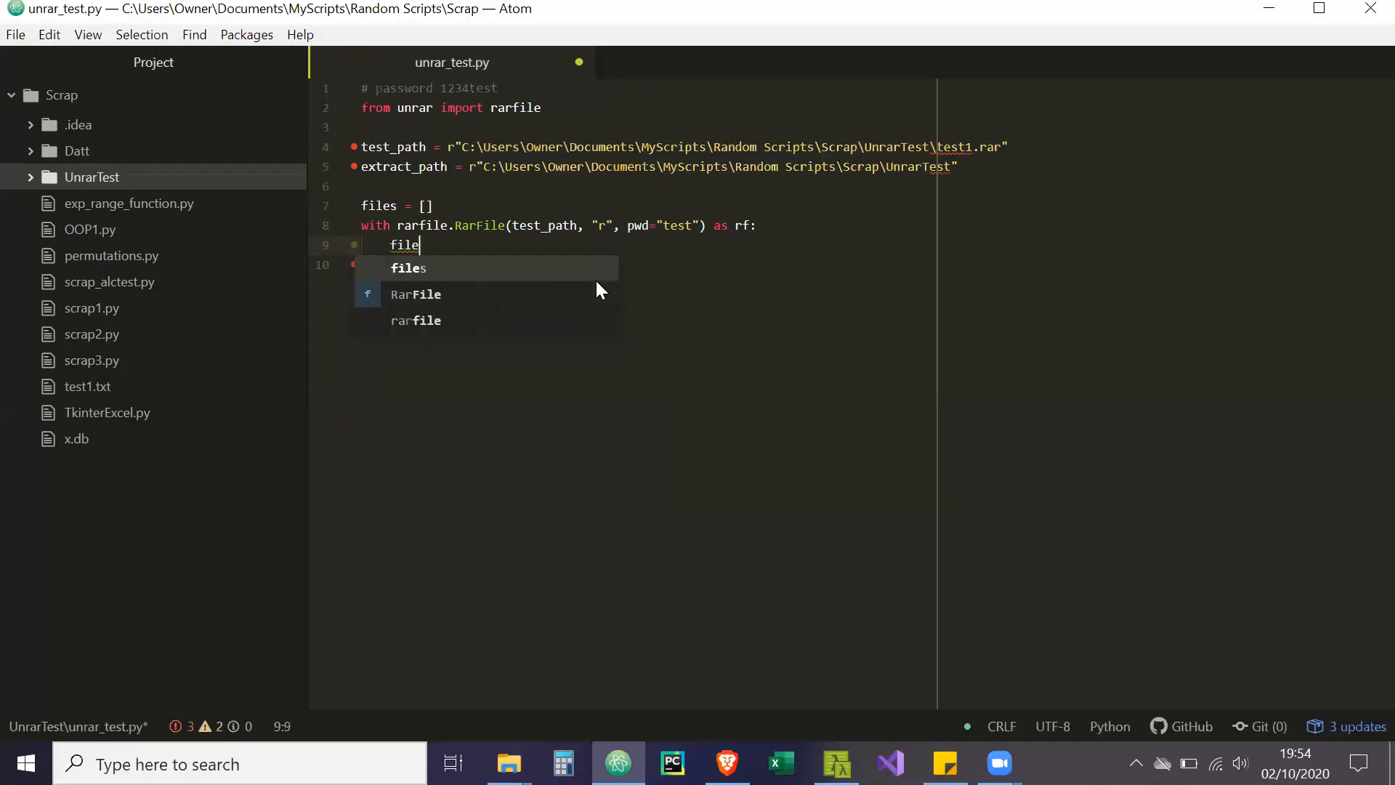
text(s)
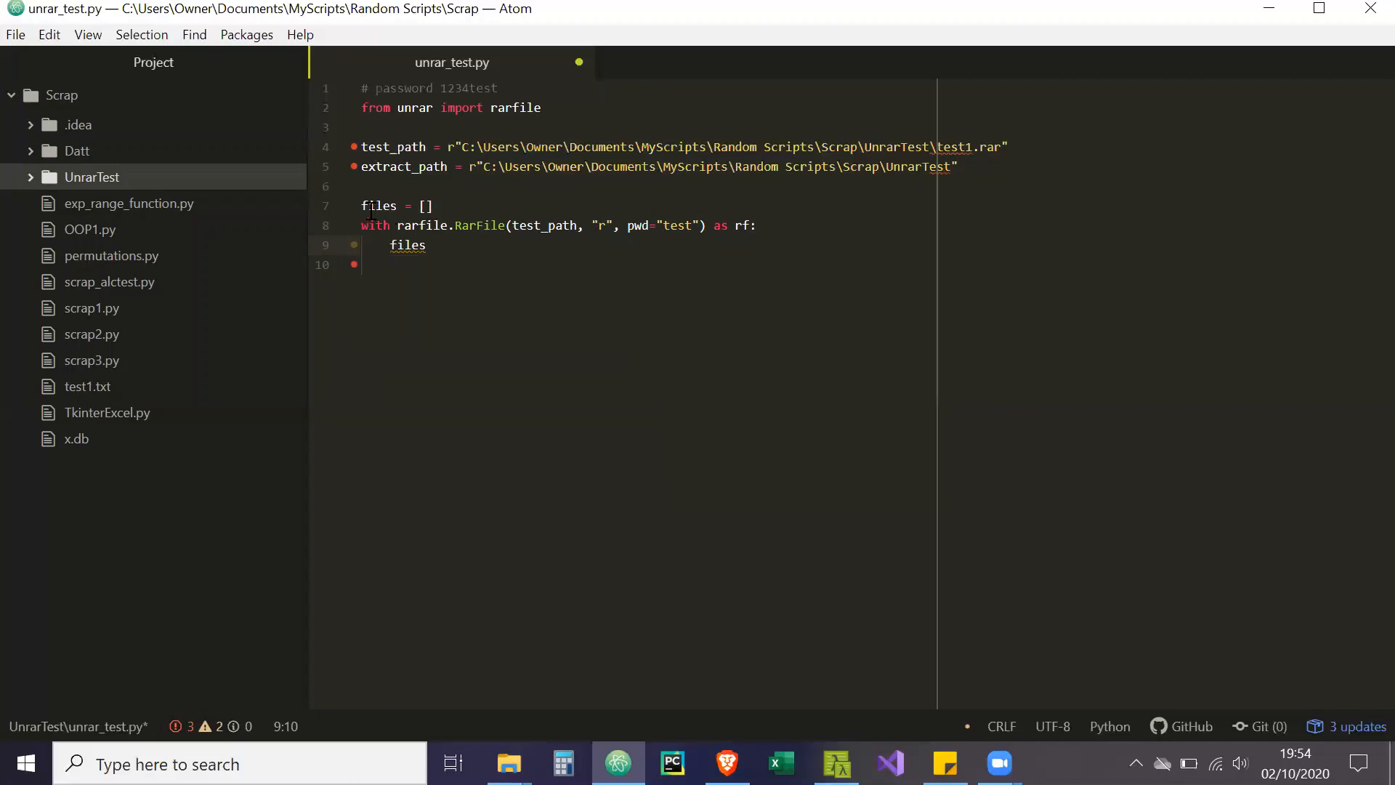
Add files = rf.namelist() on line 9 inside the with-block and save.
double_click(376, 205)
click(427, 245)
text(= rf.n)
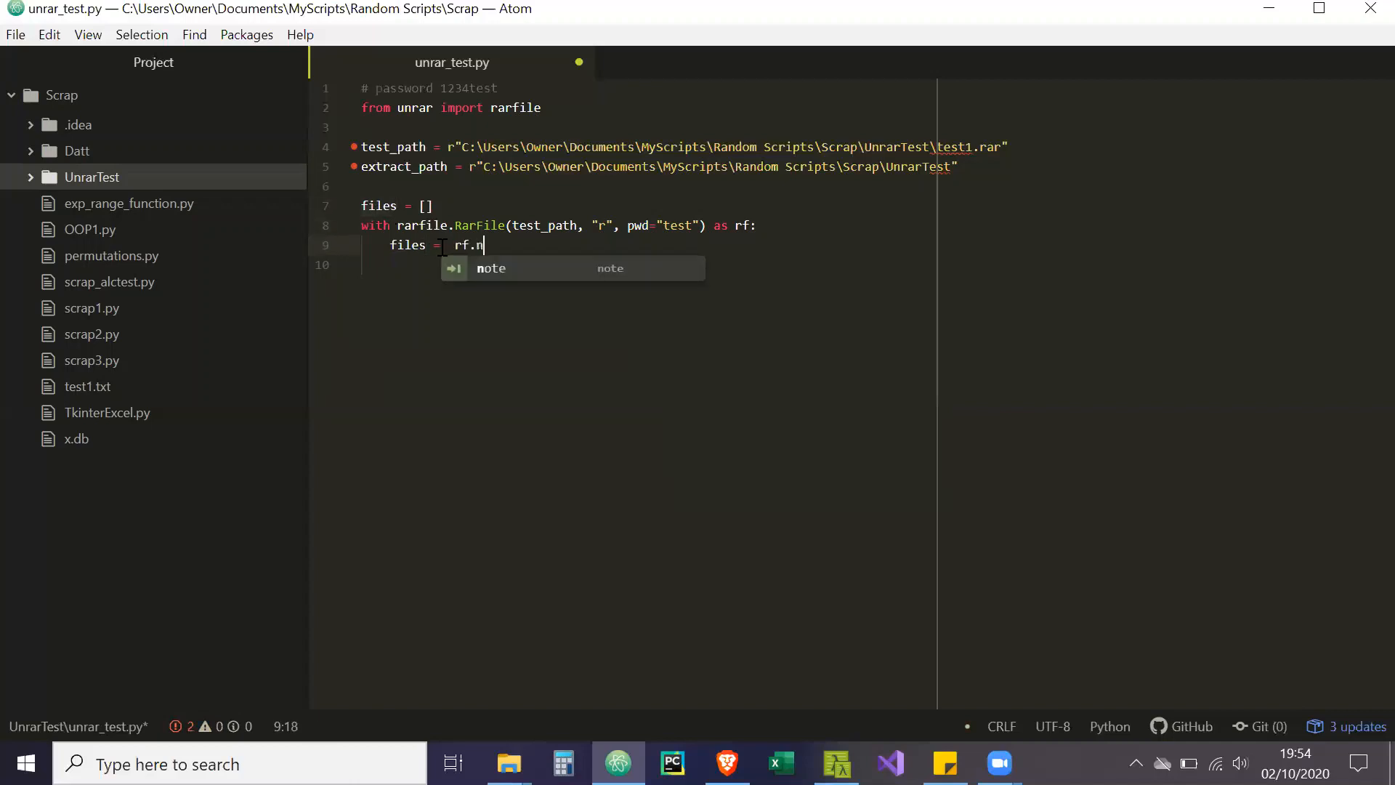
key(Tab)
text(list())
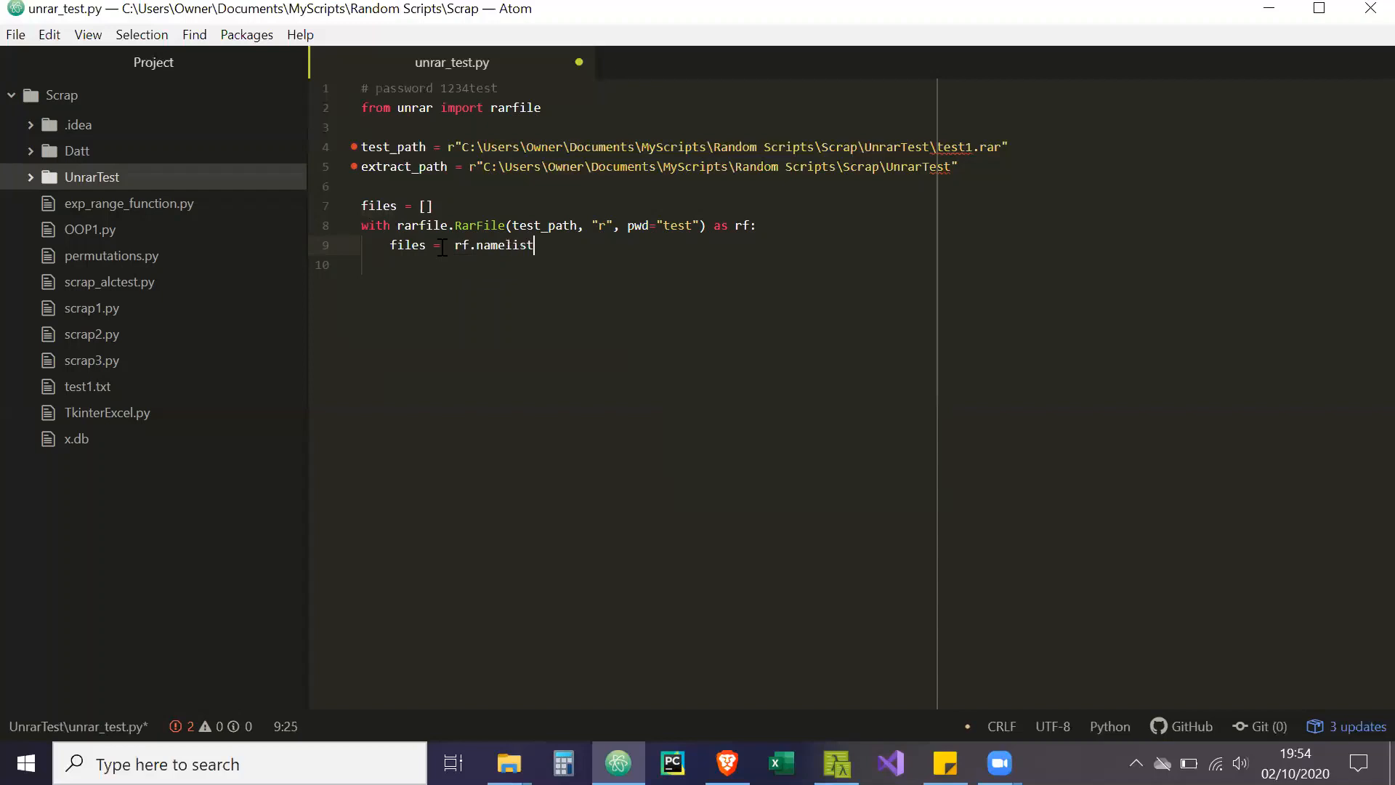
key(ctrl+s)
key(Right)
key(Return)
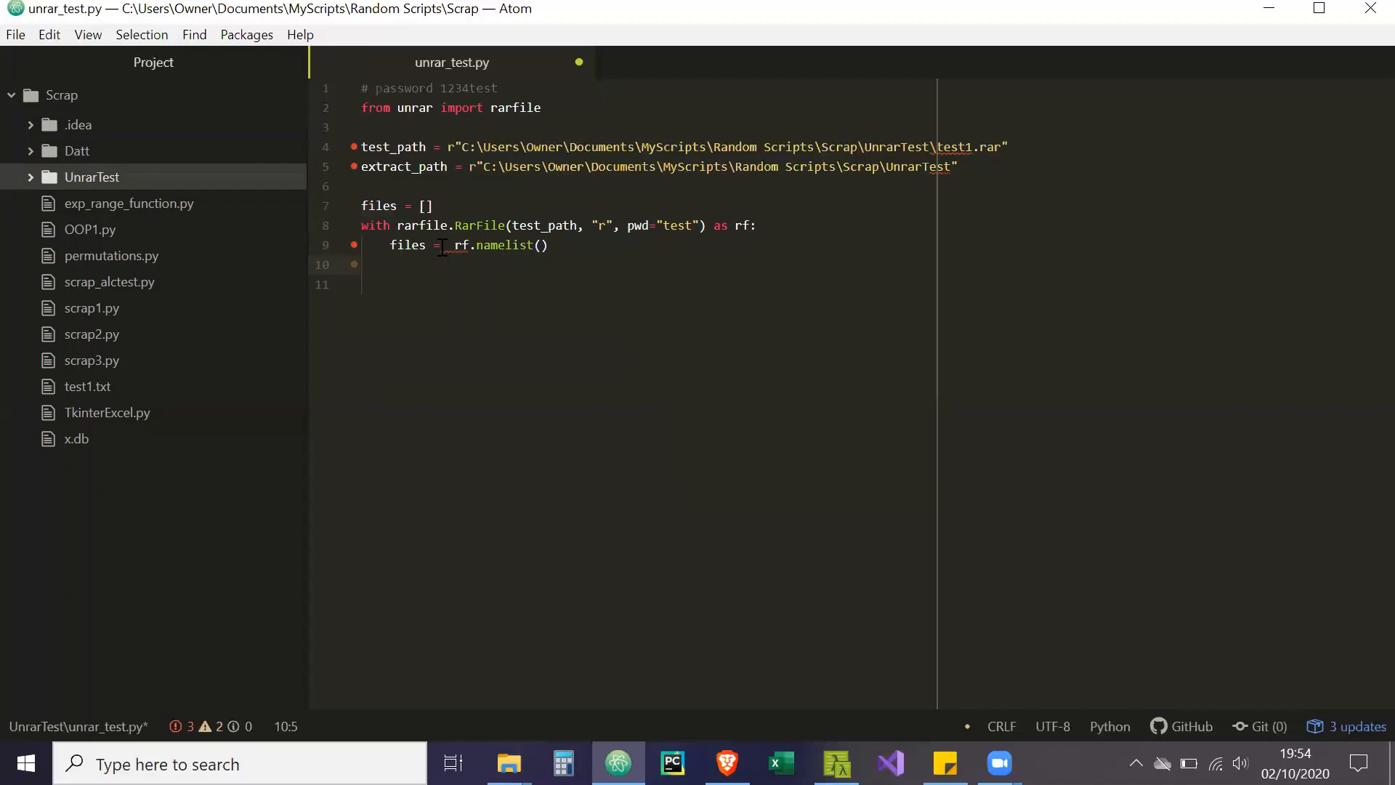
text(rf.extr)
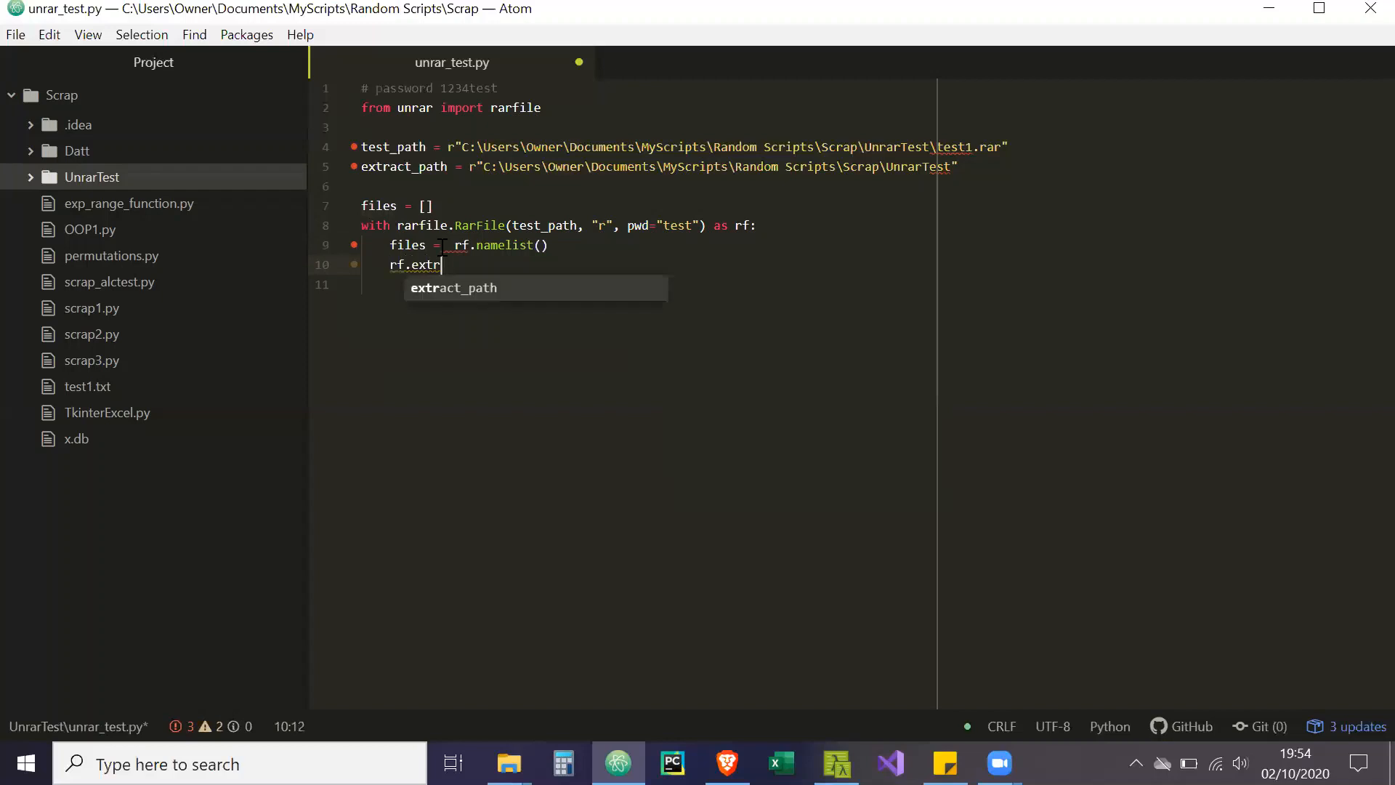
text(actall())
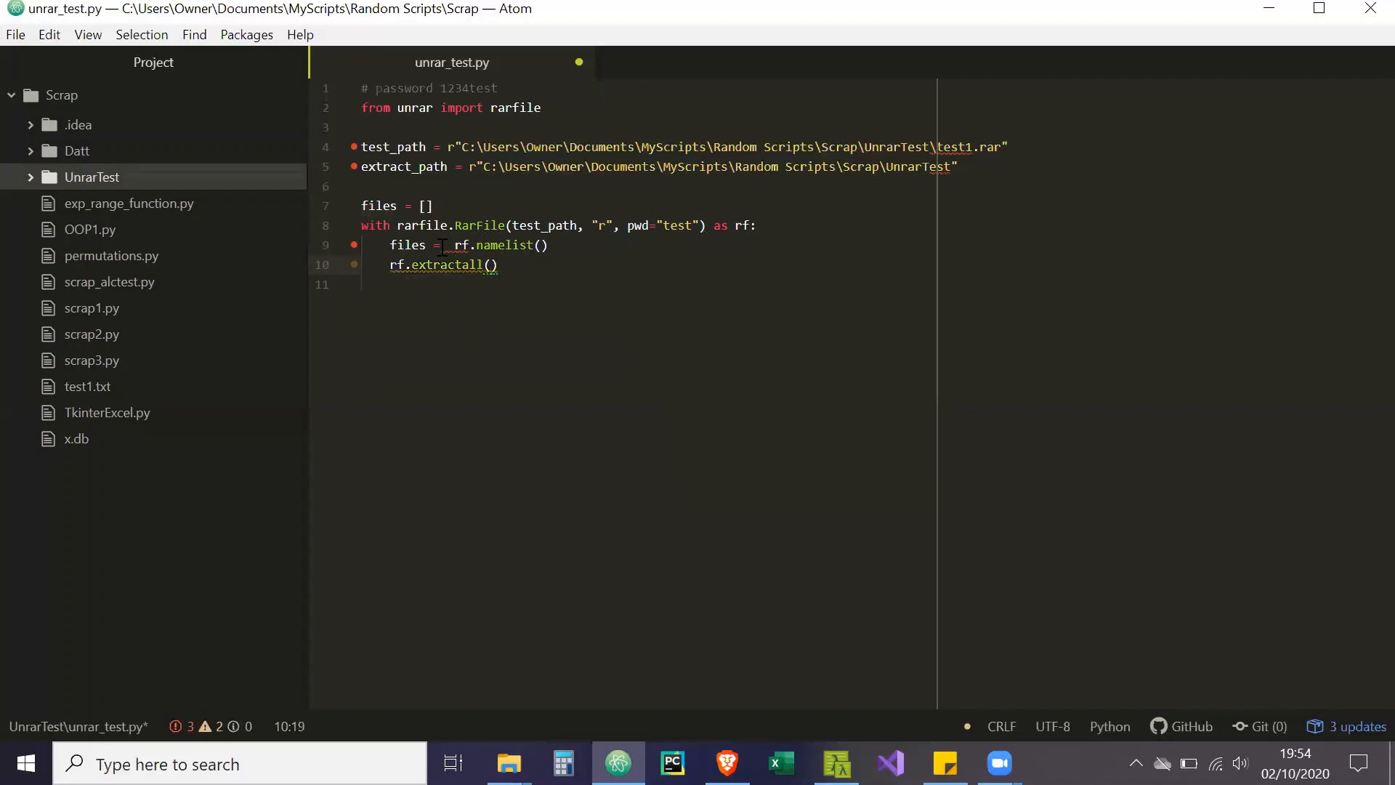
text(extract_)
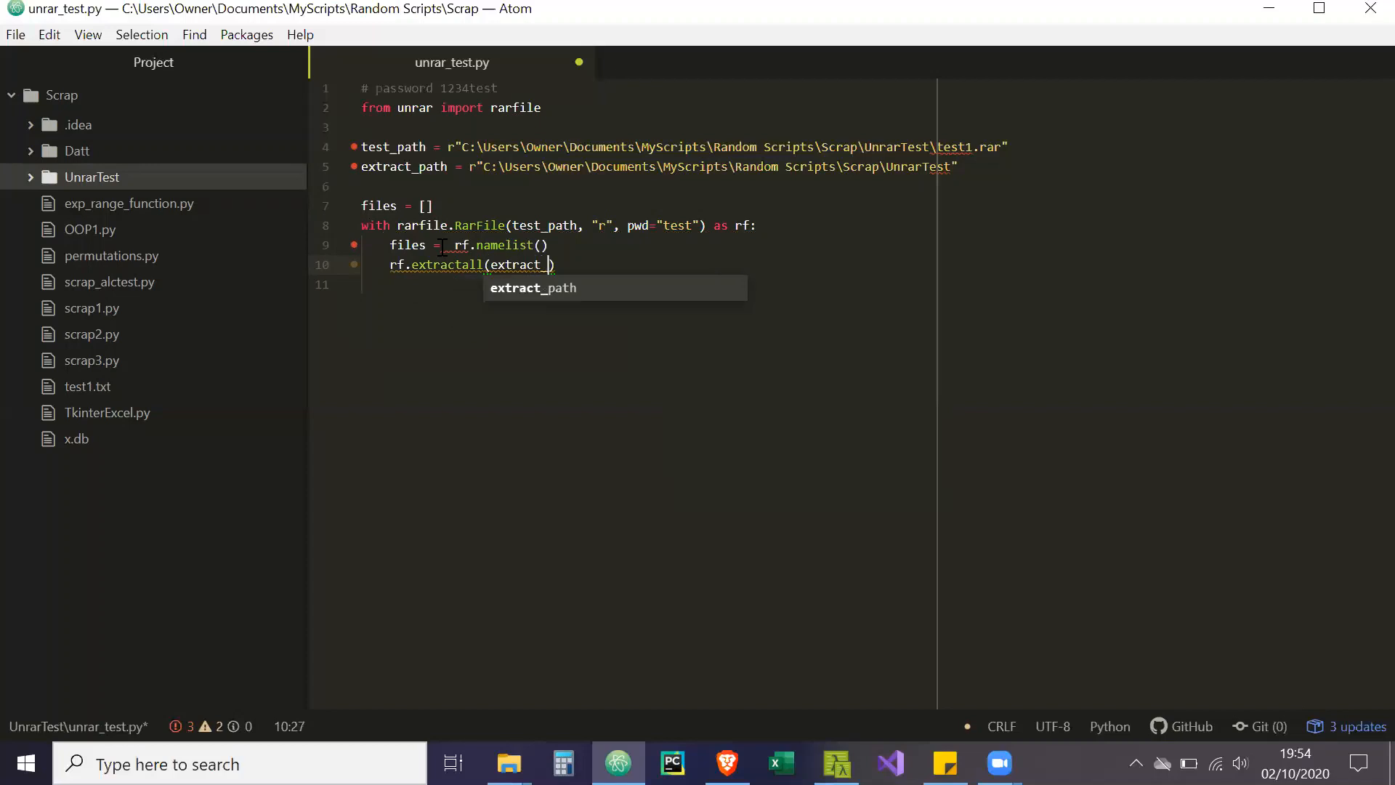
text(path)
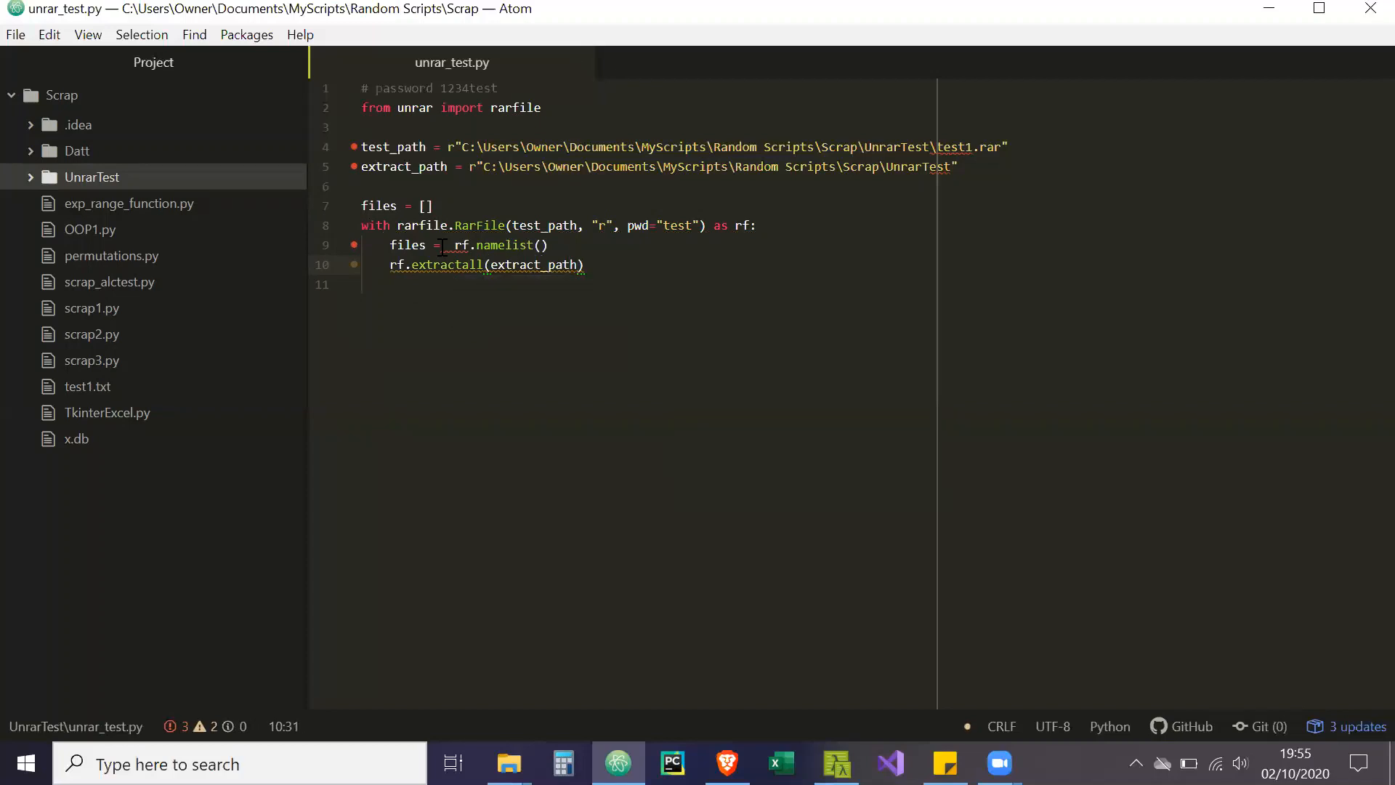
Add rf.extractall(extract_path) on line 10, remove the doubled space, save, and leave the block.
key(ctrl+s)
key(Down)
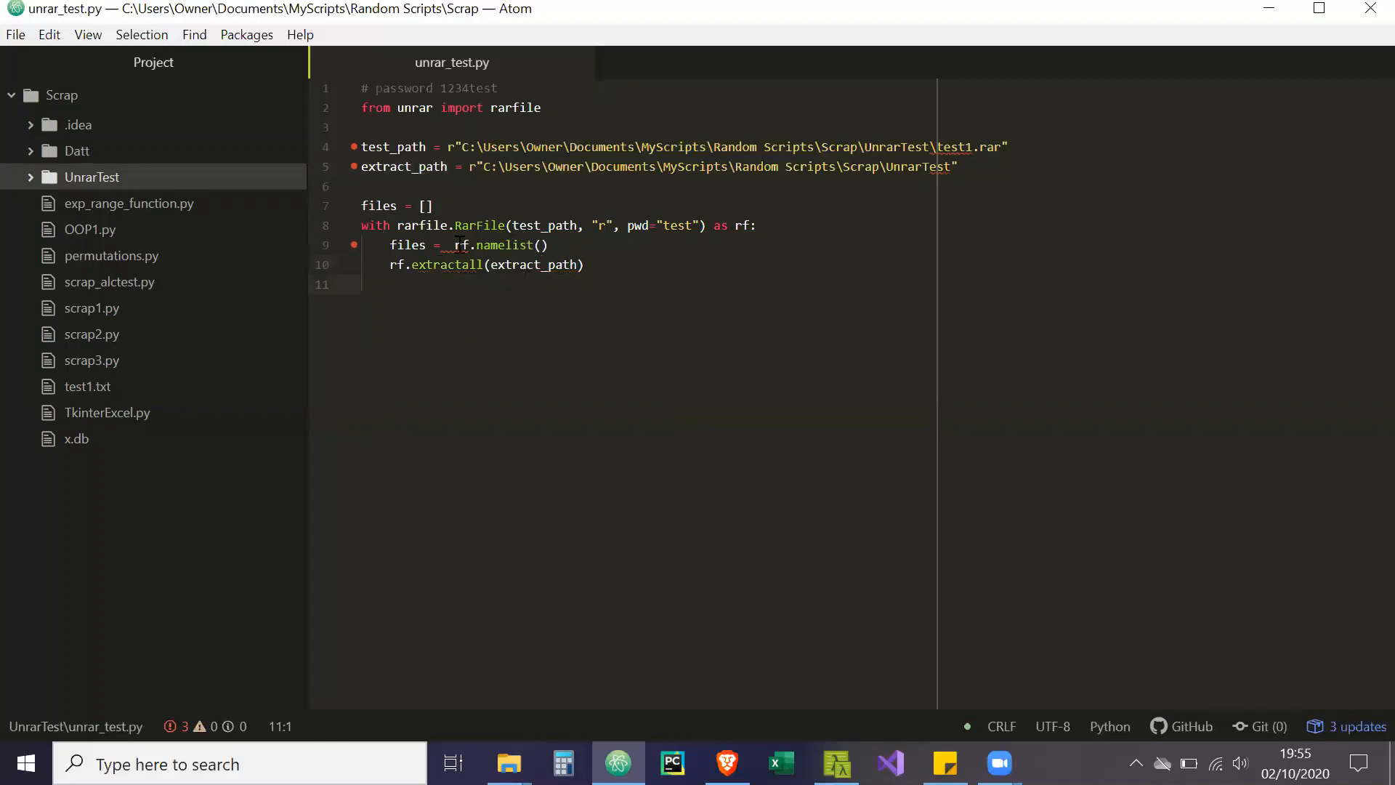
click(450, 245)
mouse_move(461, 244)
key(BackSpace)
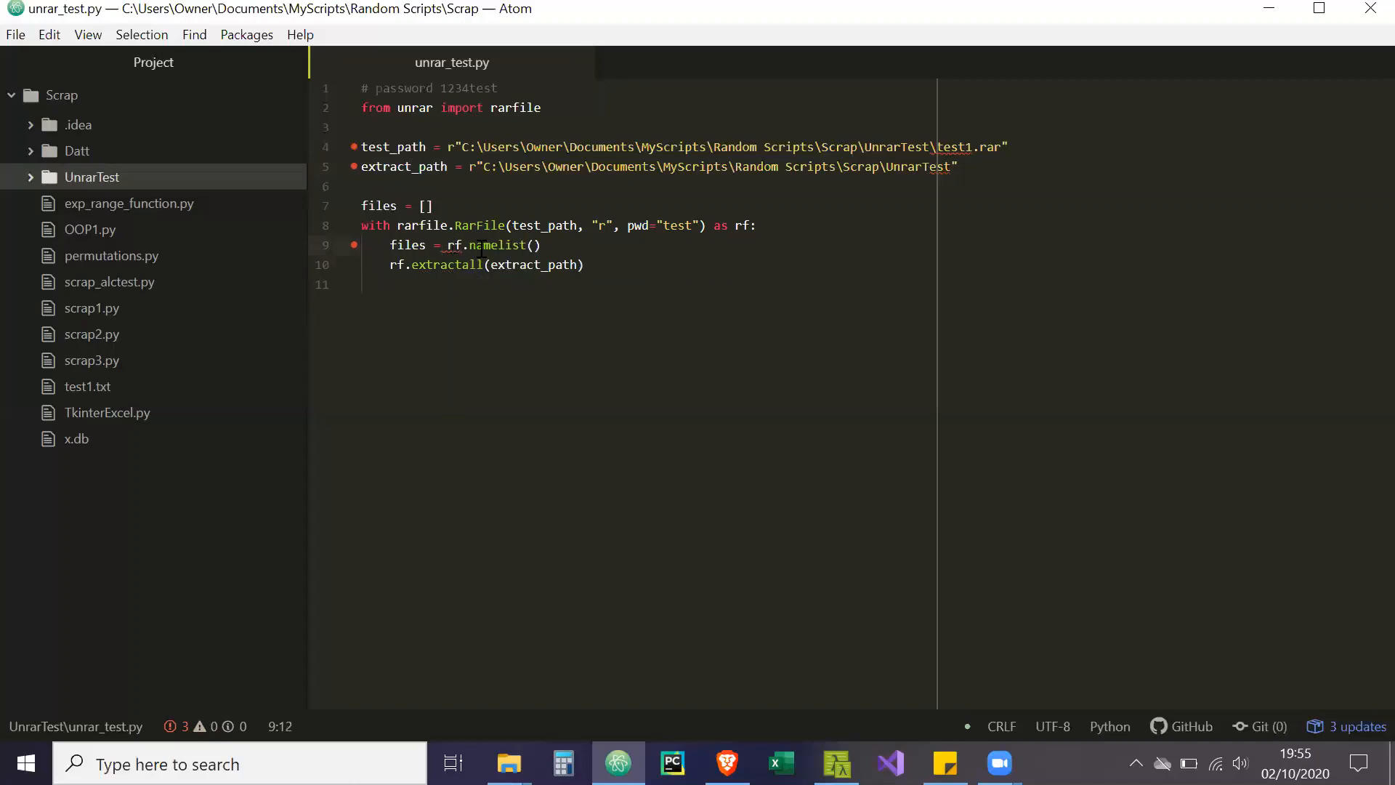
click(606, 272)
key(Return)
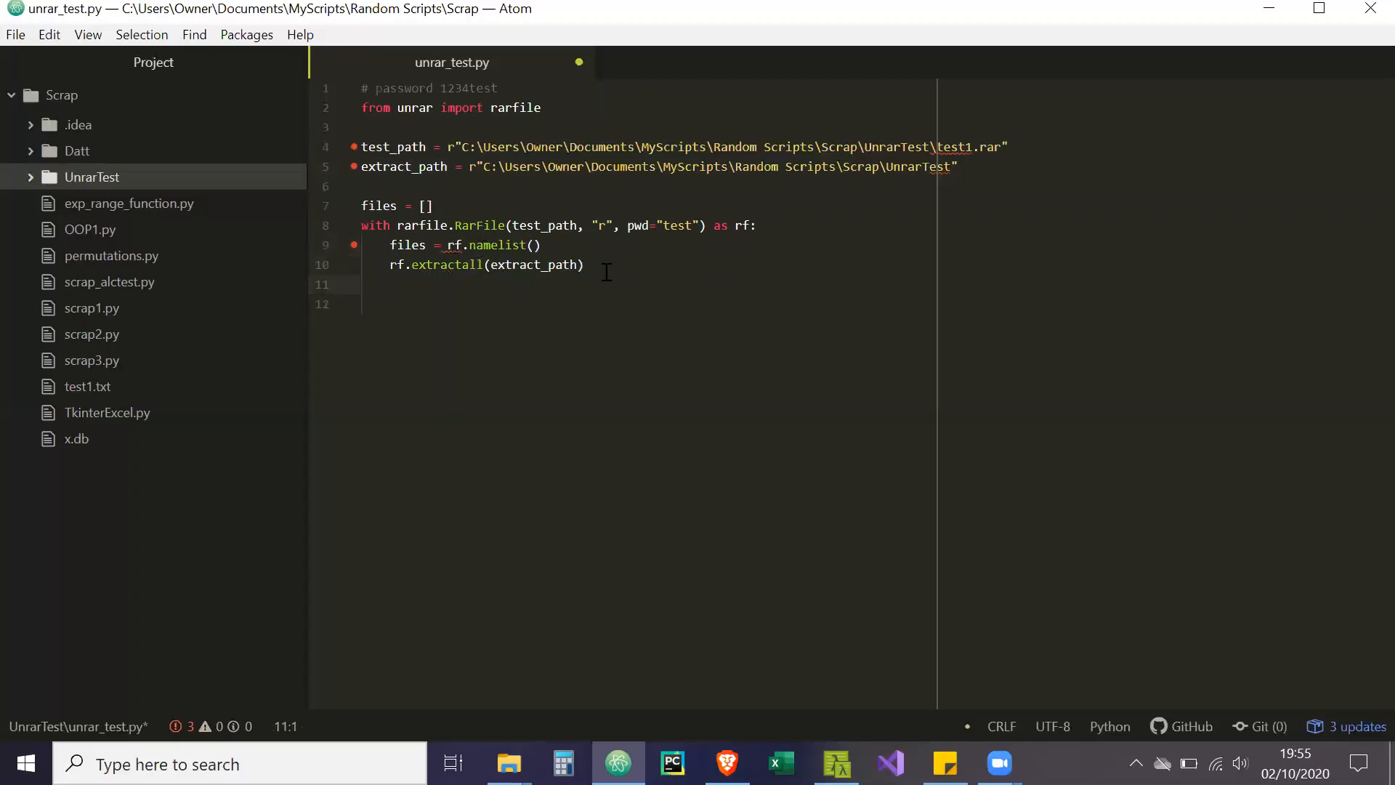
key(Return)
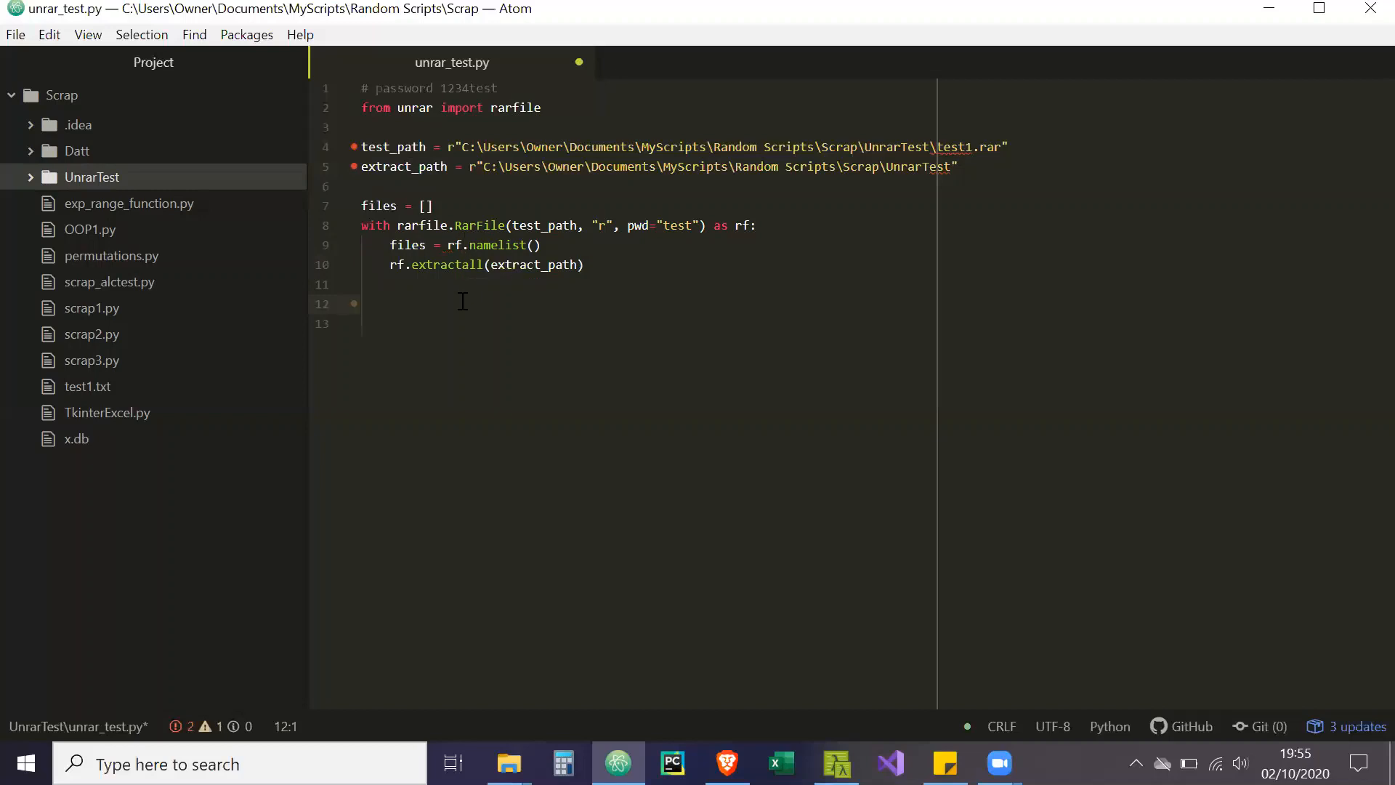
text(for file in files)
text(:)
In the for-loop body set path_to_file = f"{extract_path}\{file}" and save the script.
key(Return)
text(path)
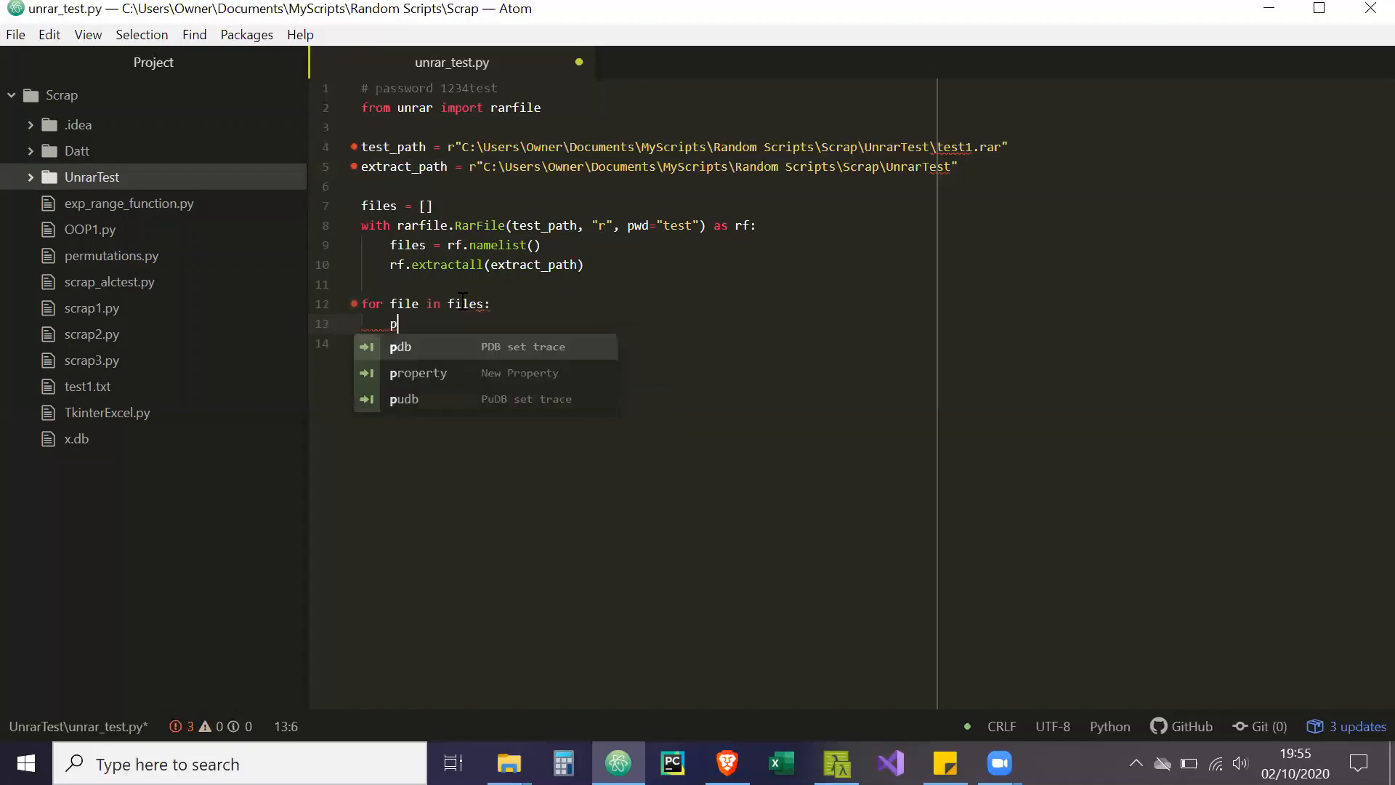
key(BackSpace)
text(_to_file =)
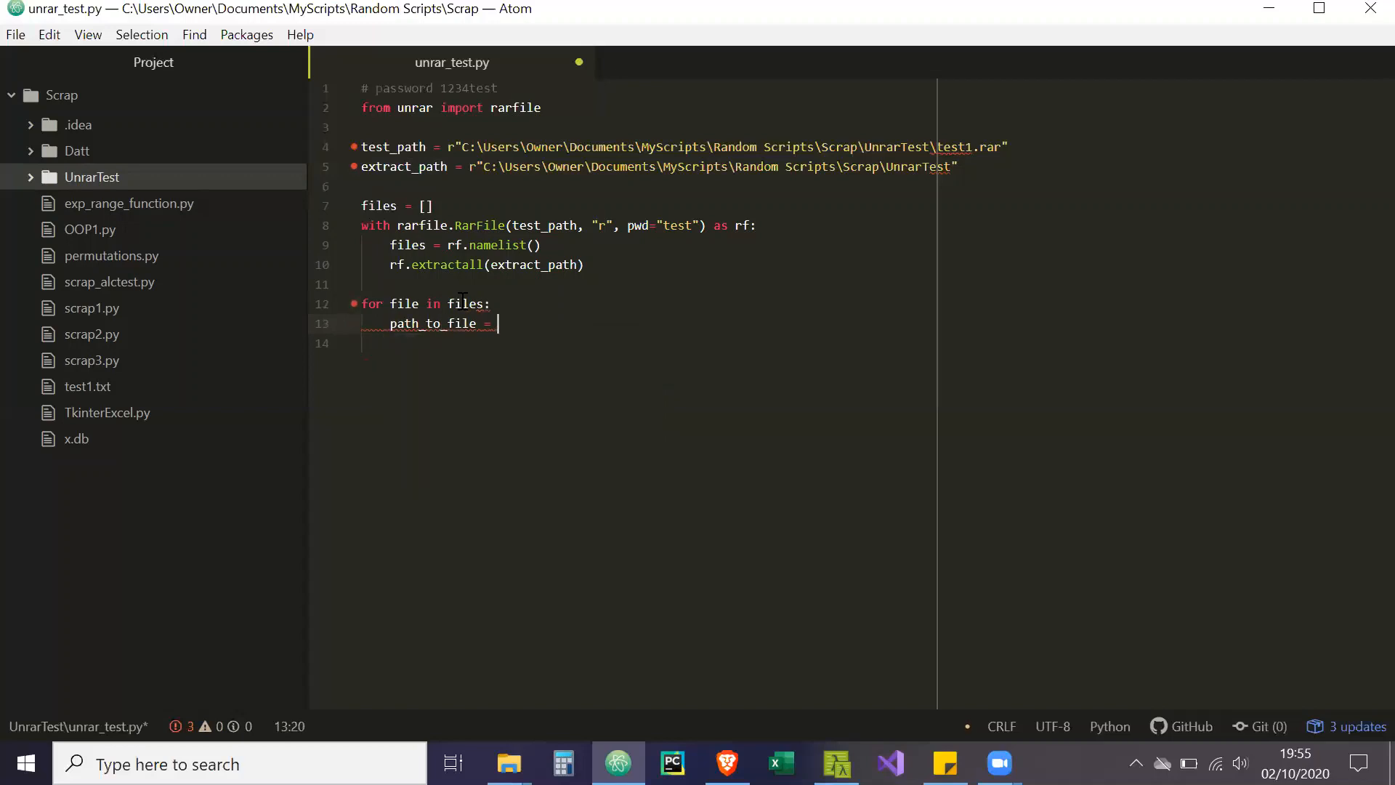
text( fr)
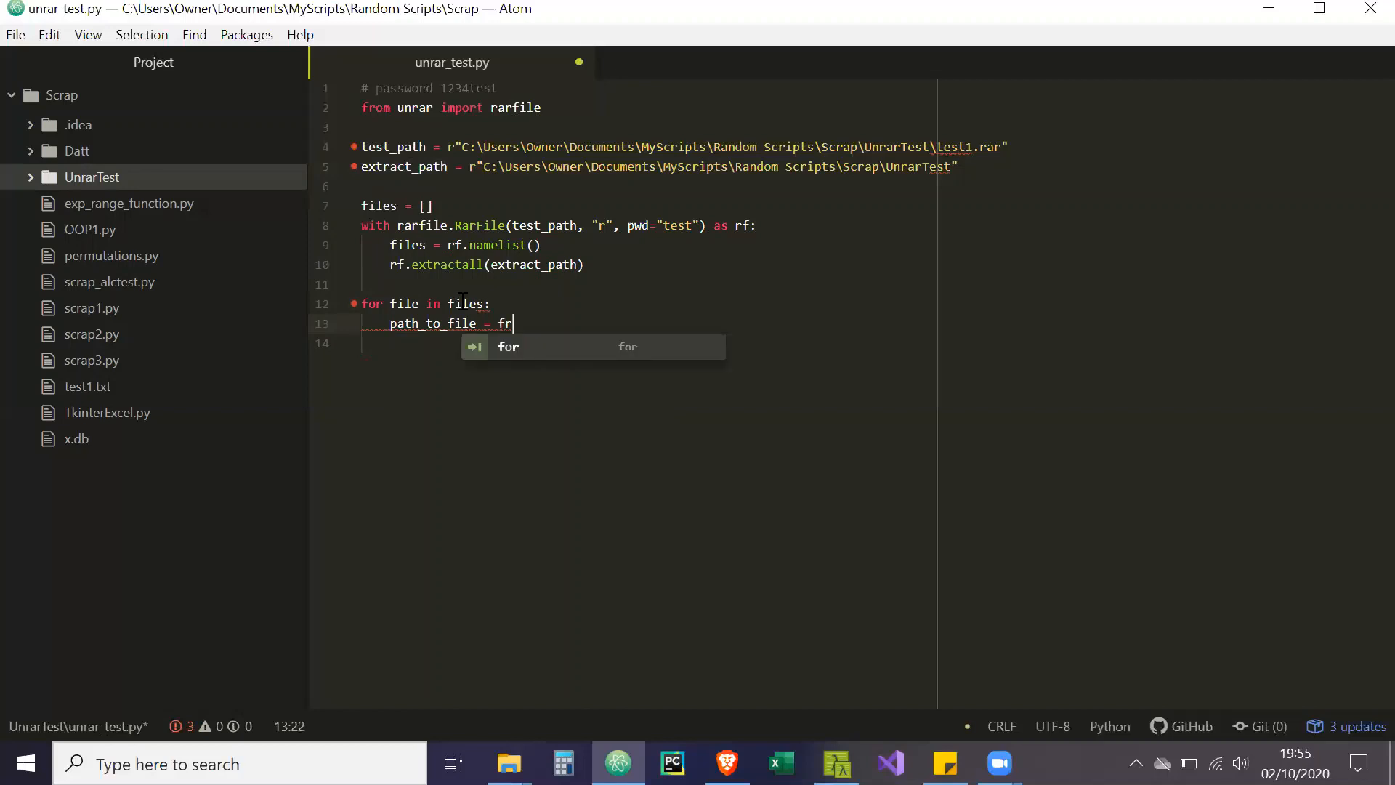
text(")
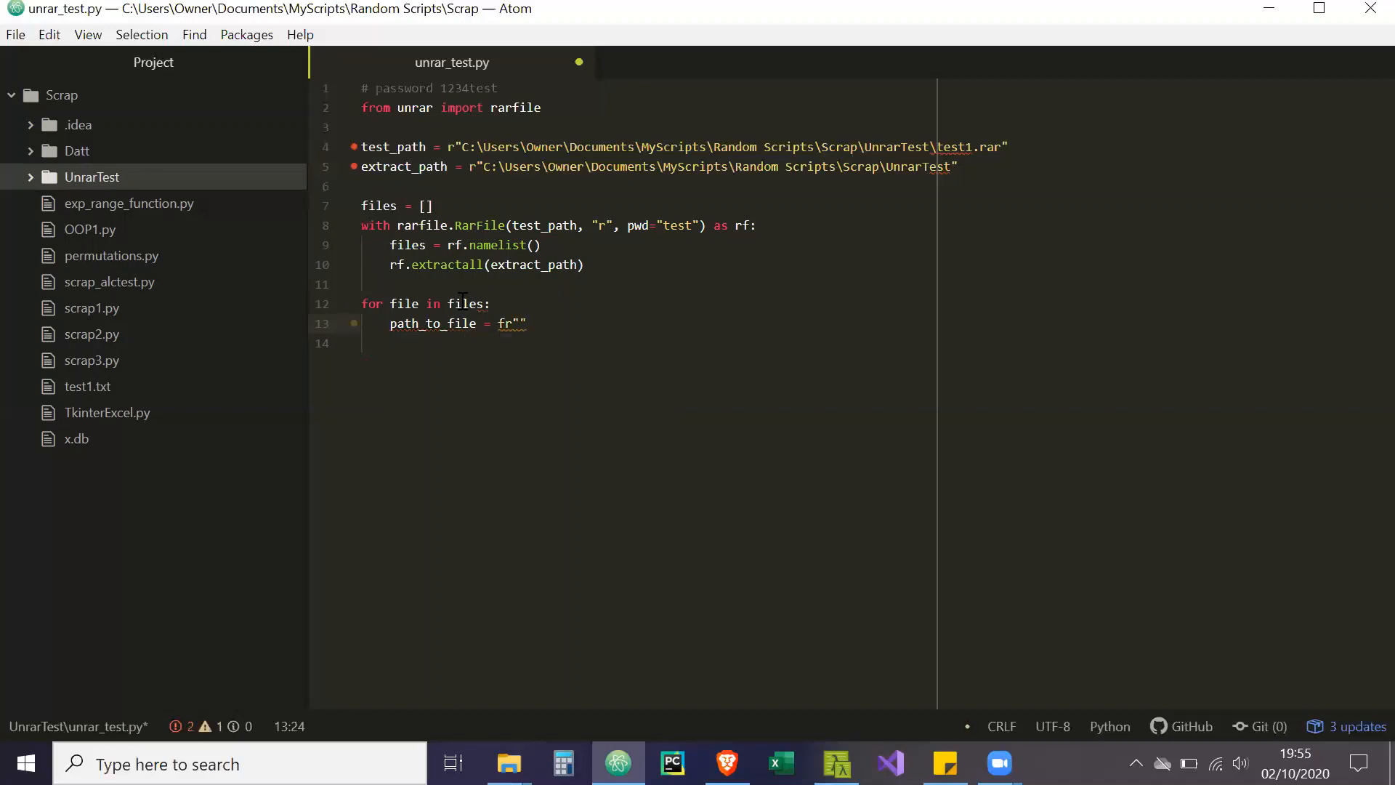
text({extr)
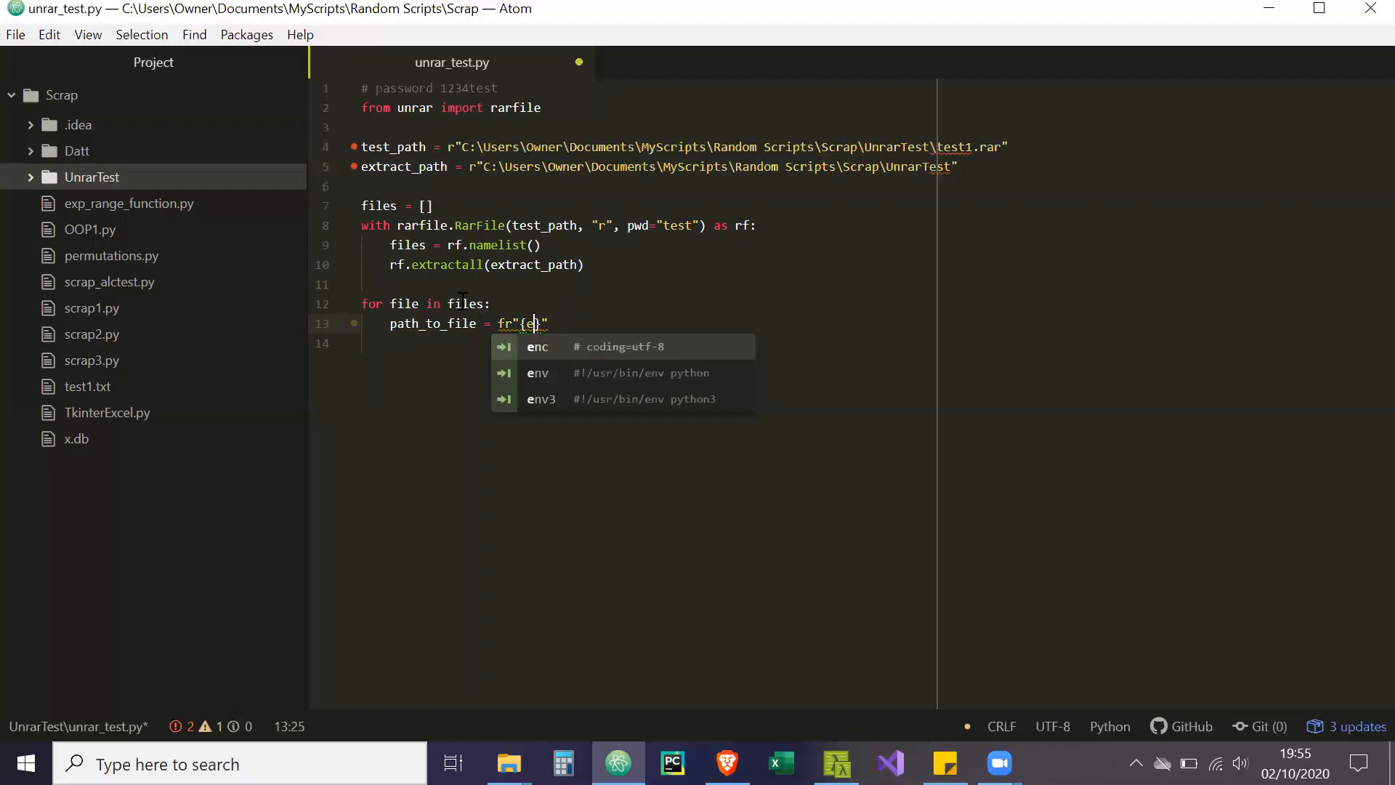
text(act)
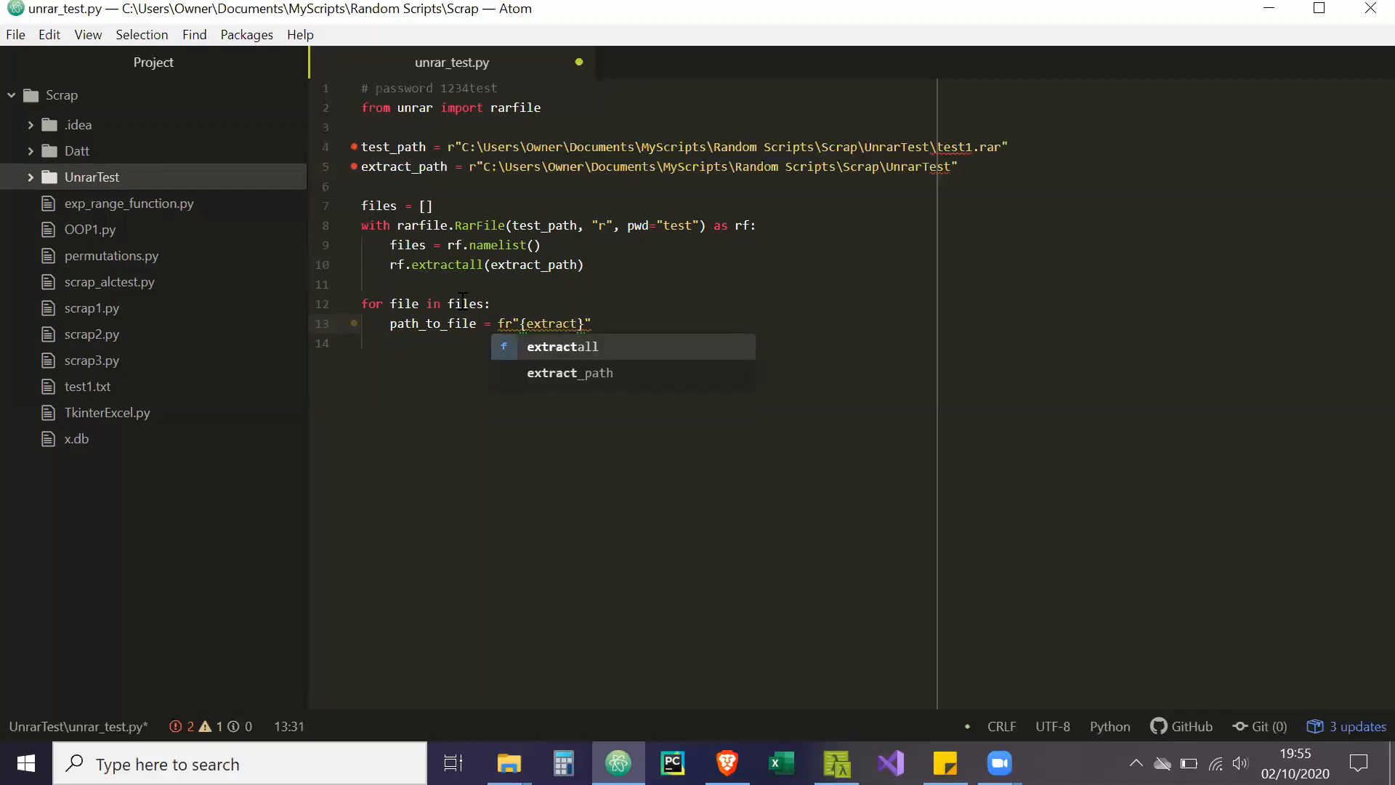
key(Down)
key(Return)
text(}\)
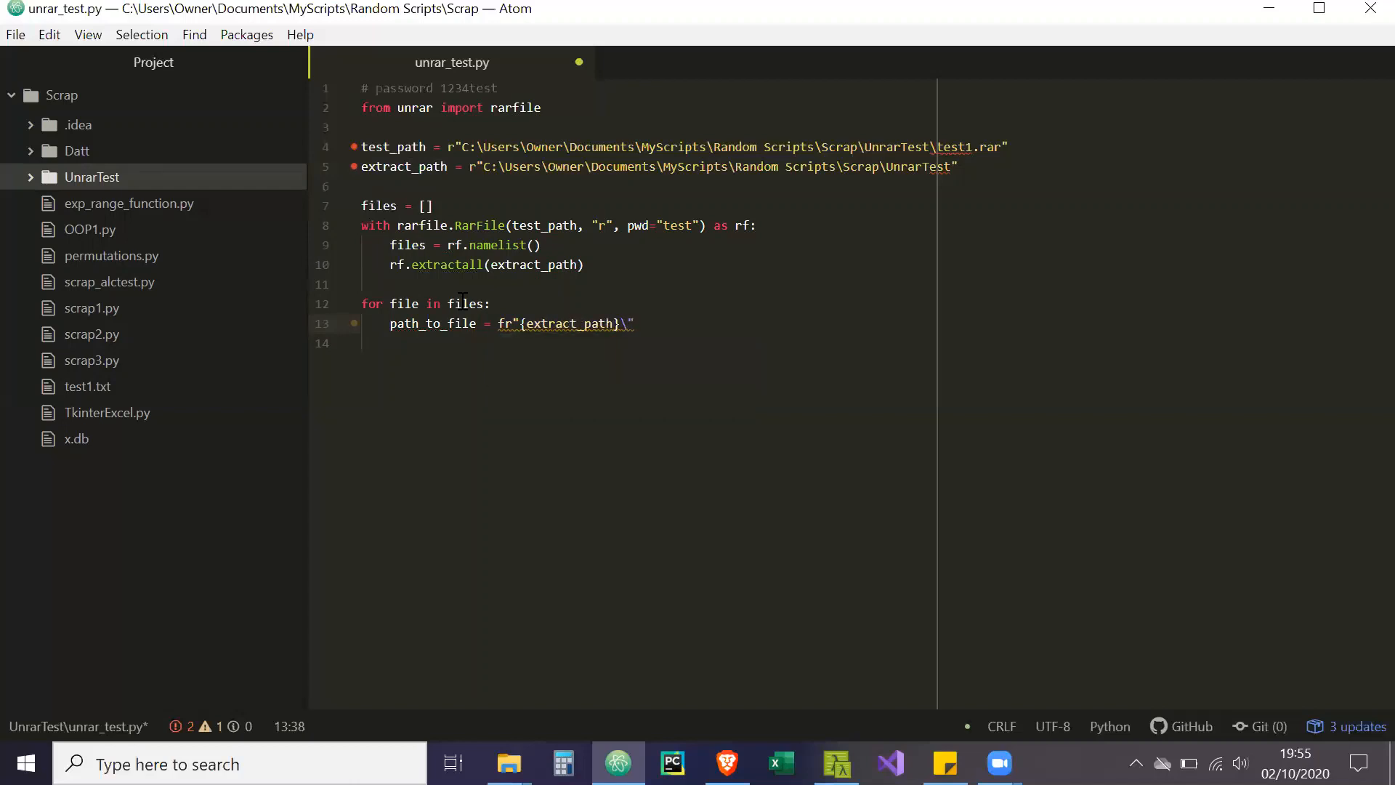
text(")
key(Delete)
key(Left)
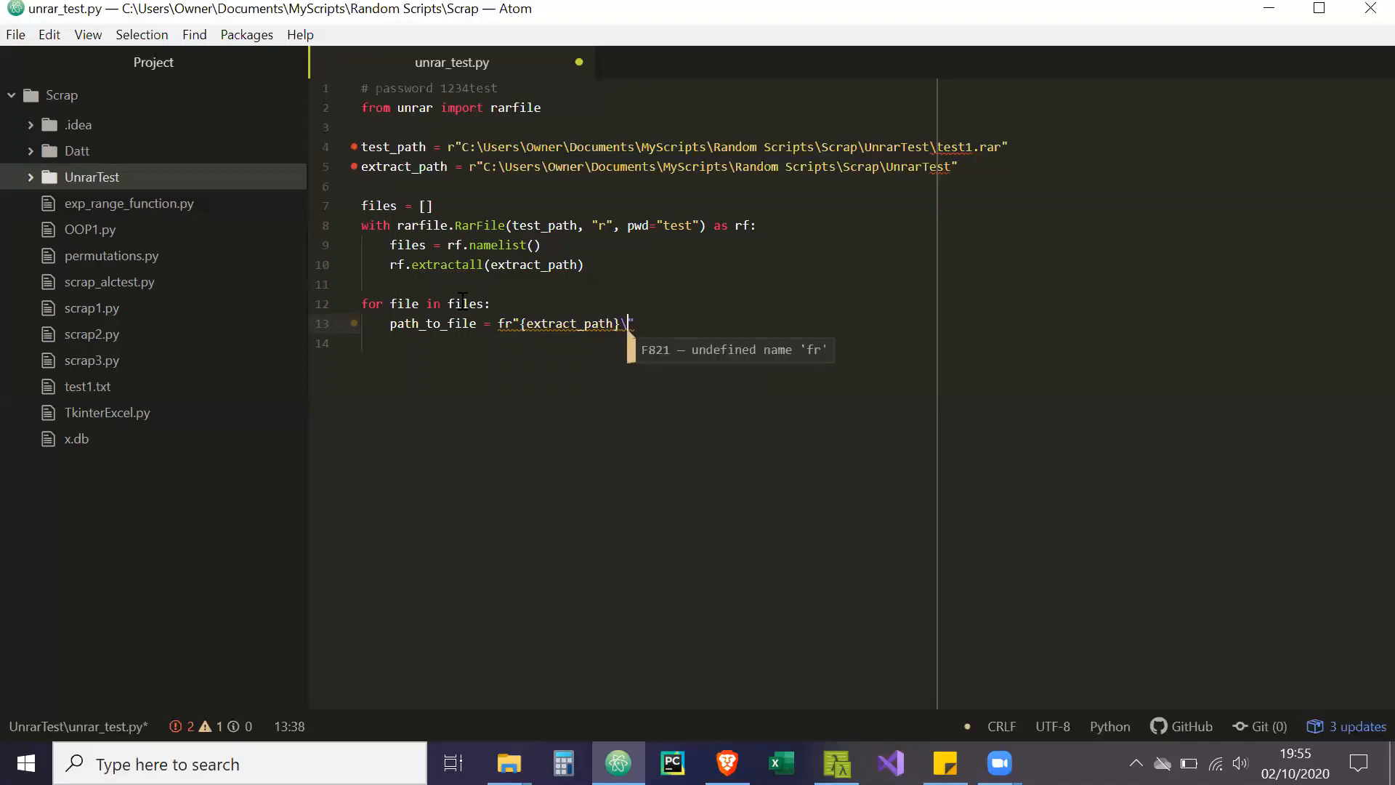
text({)
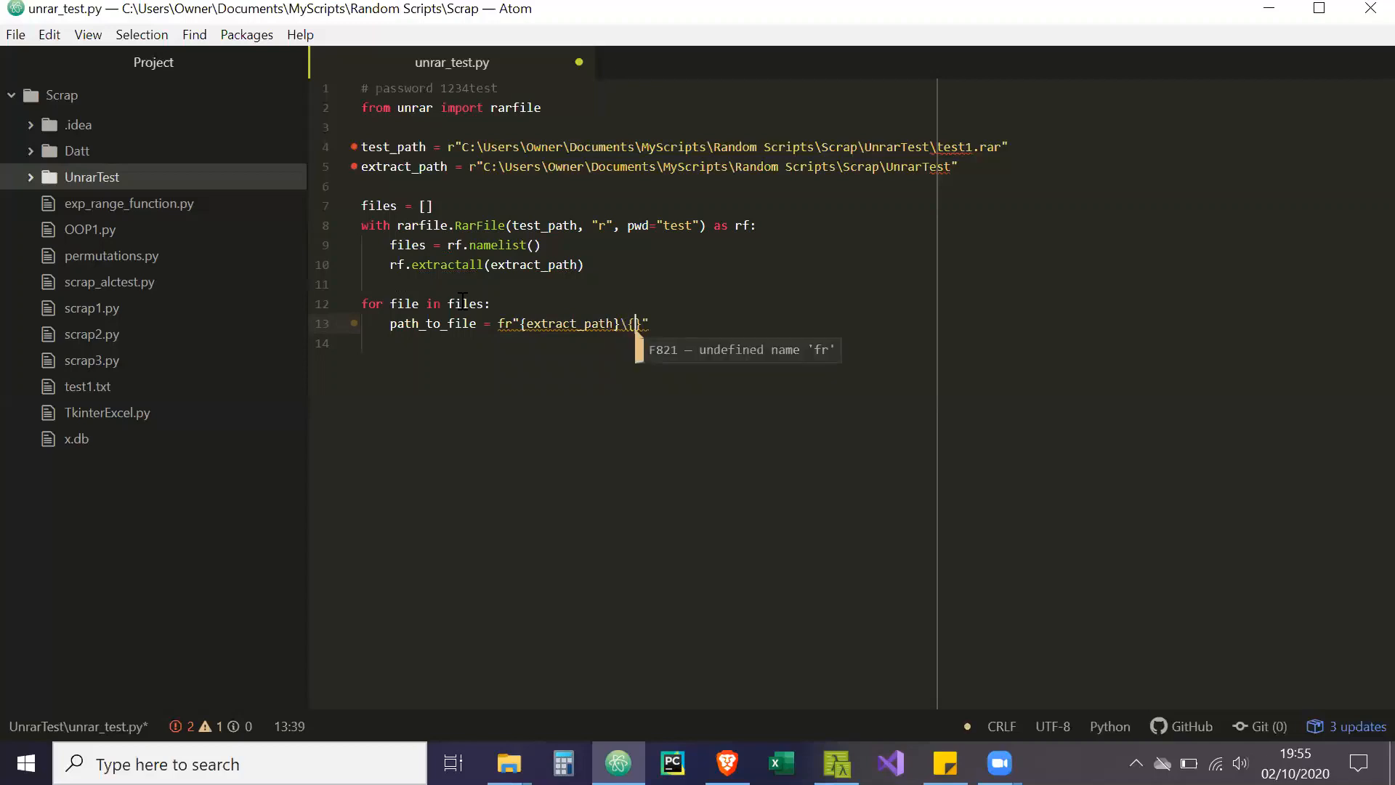
text(file)
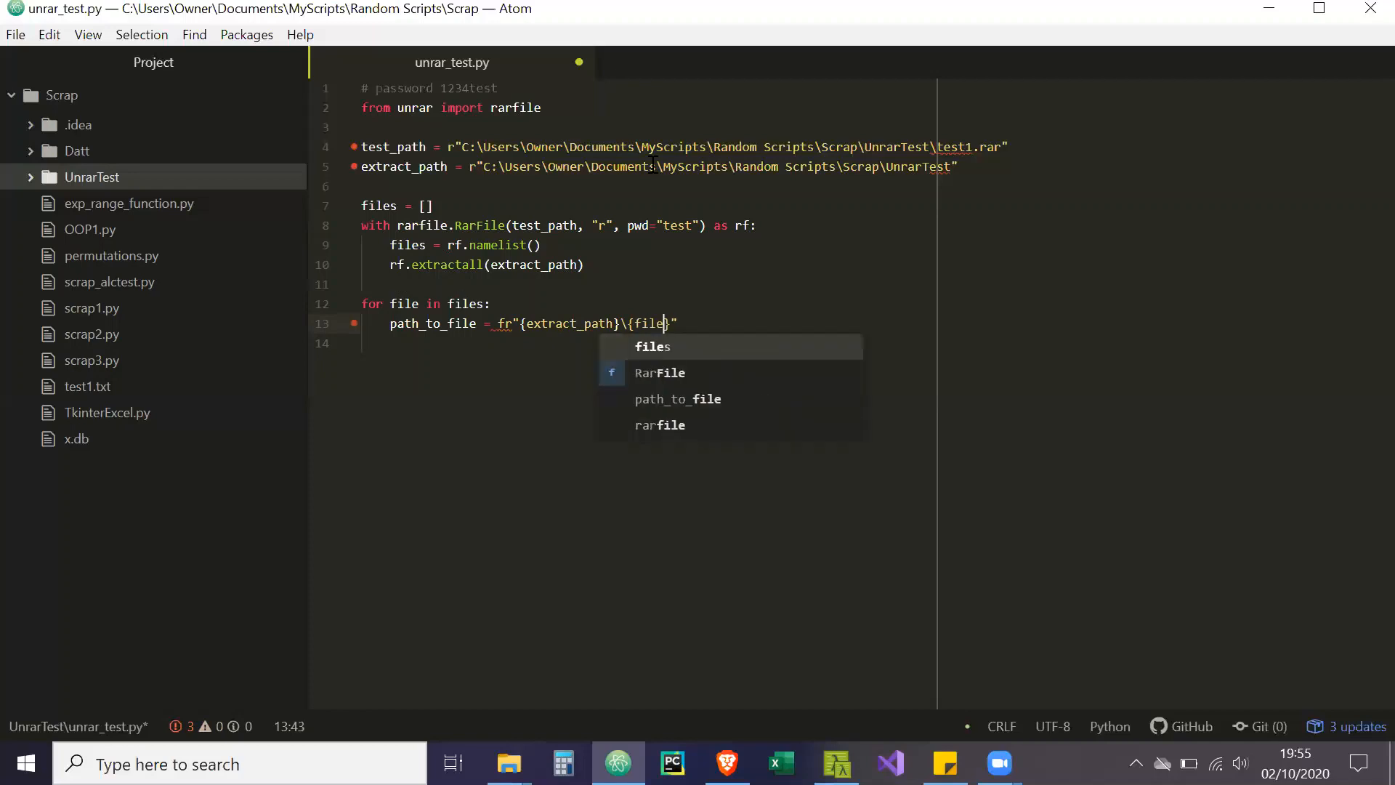
click(952, 166)
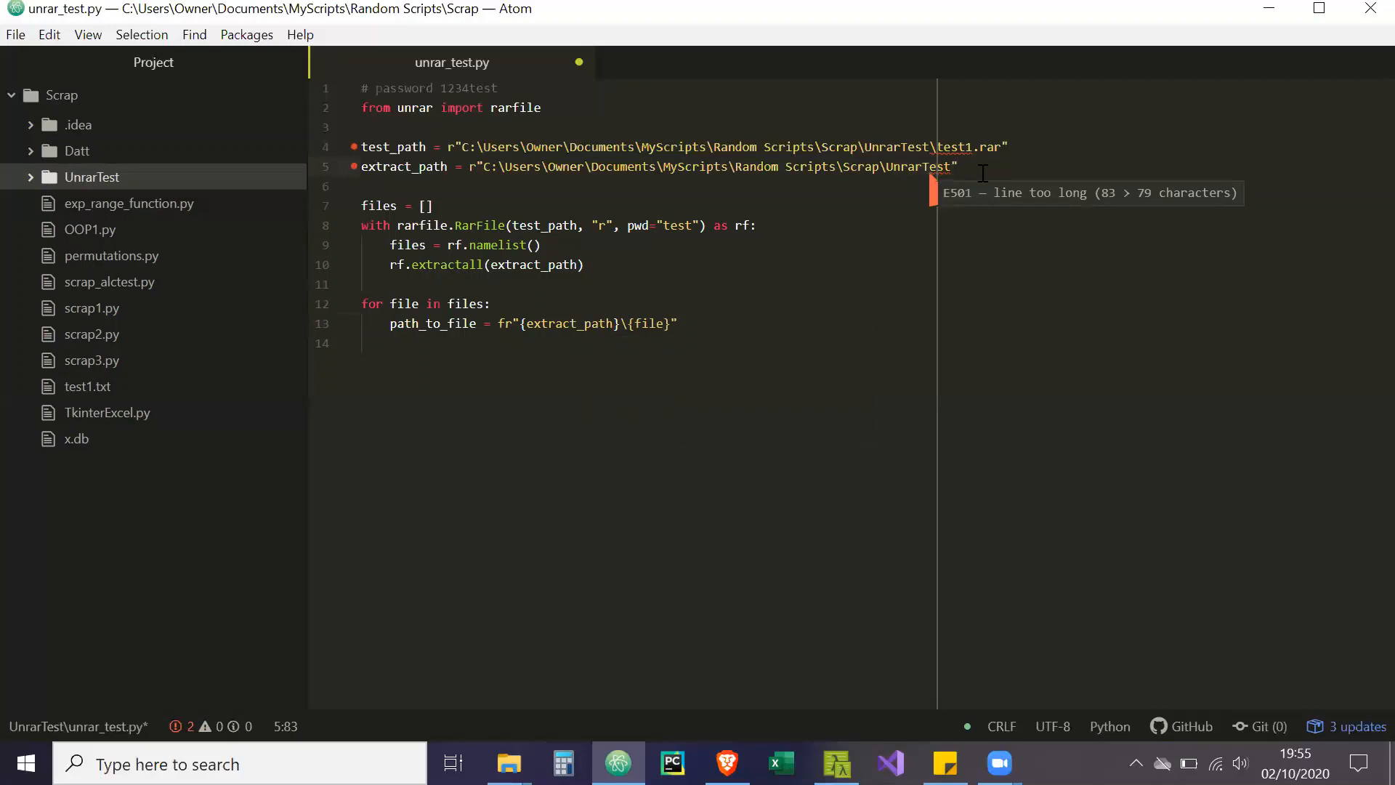
click(701, 322)
key(ctrl+s)
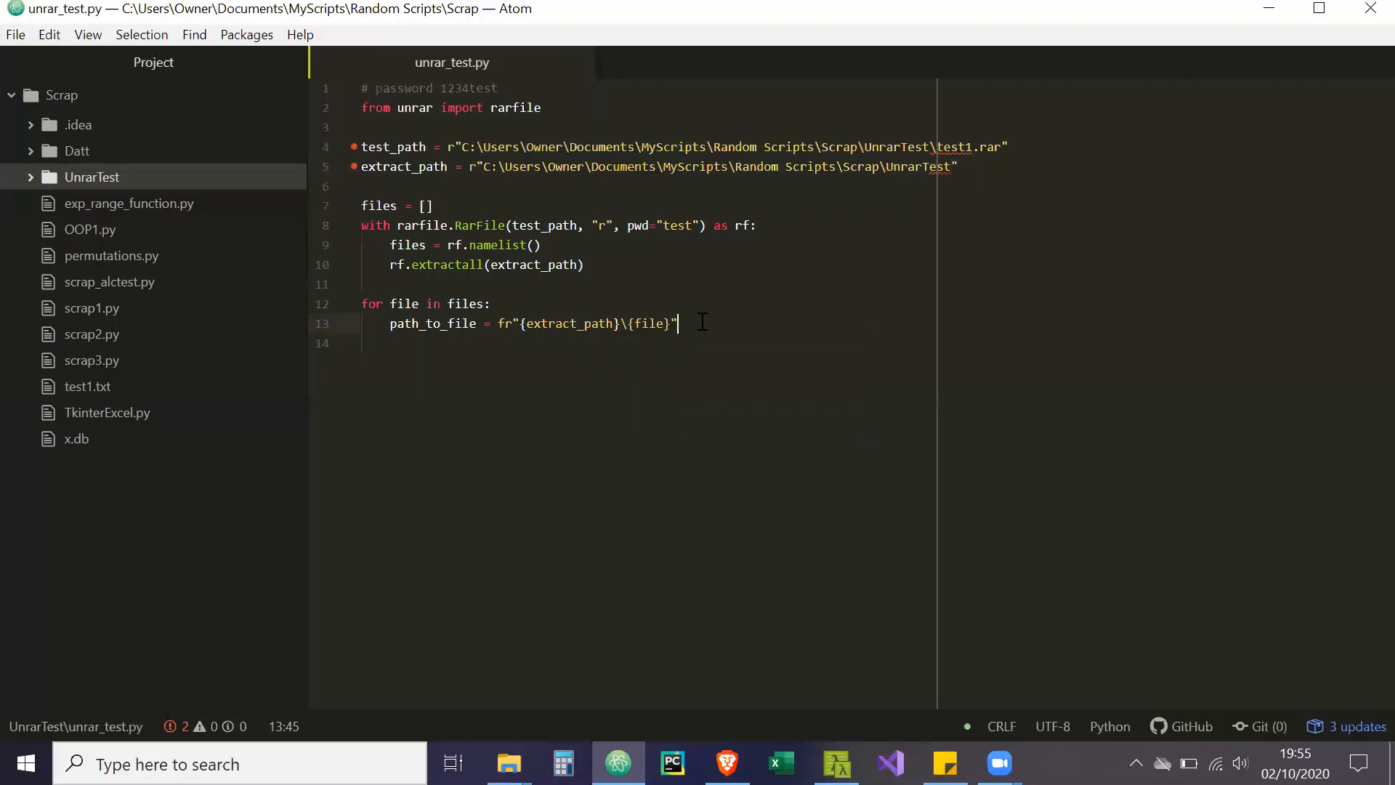
Open each file with open(file, "r") as f: and read data = f.readlines().
key(Return)
text(with)
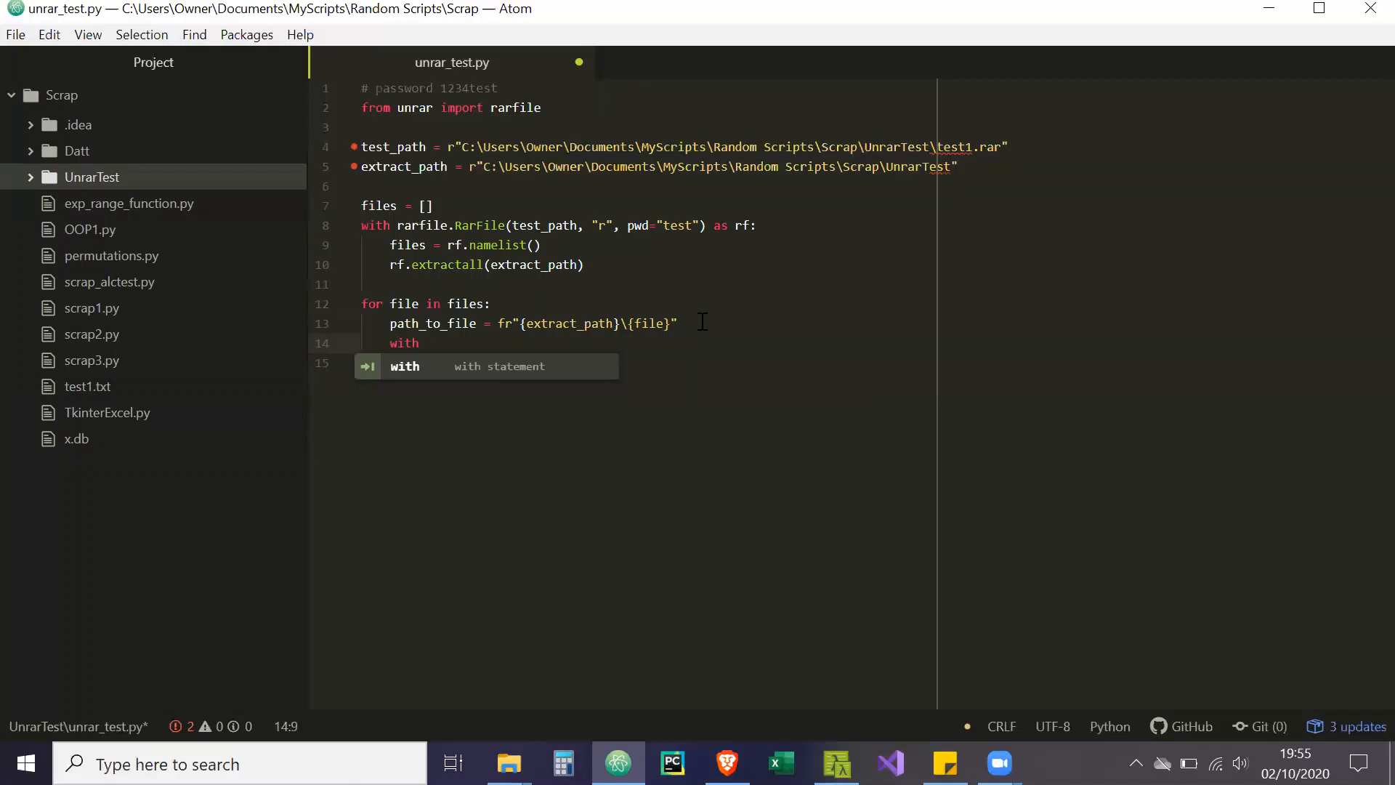
text( open)
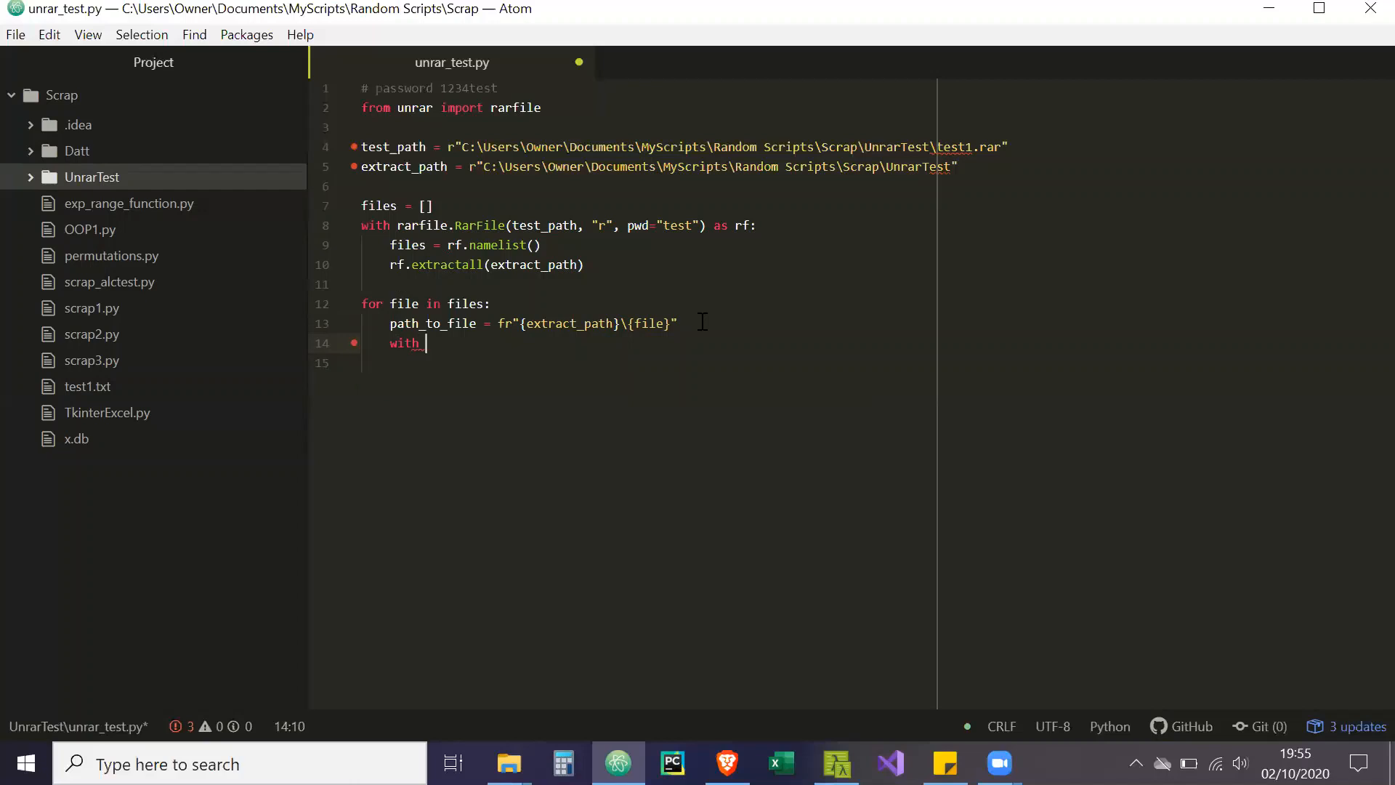
text((file,)
text( ")
text(r)
key(Right)
key(Right)
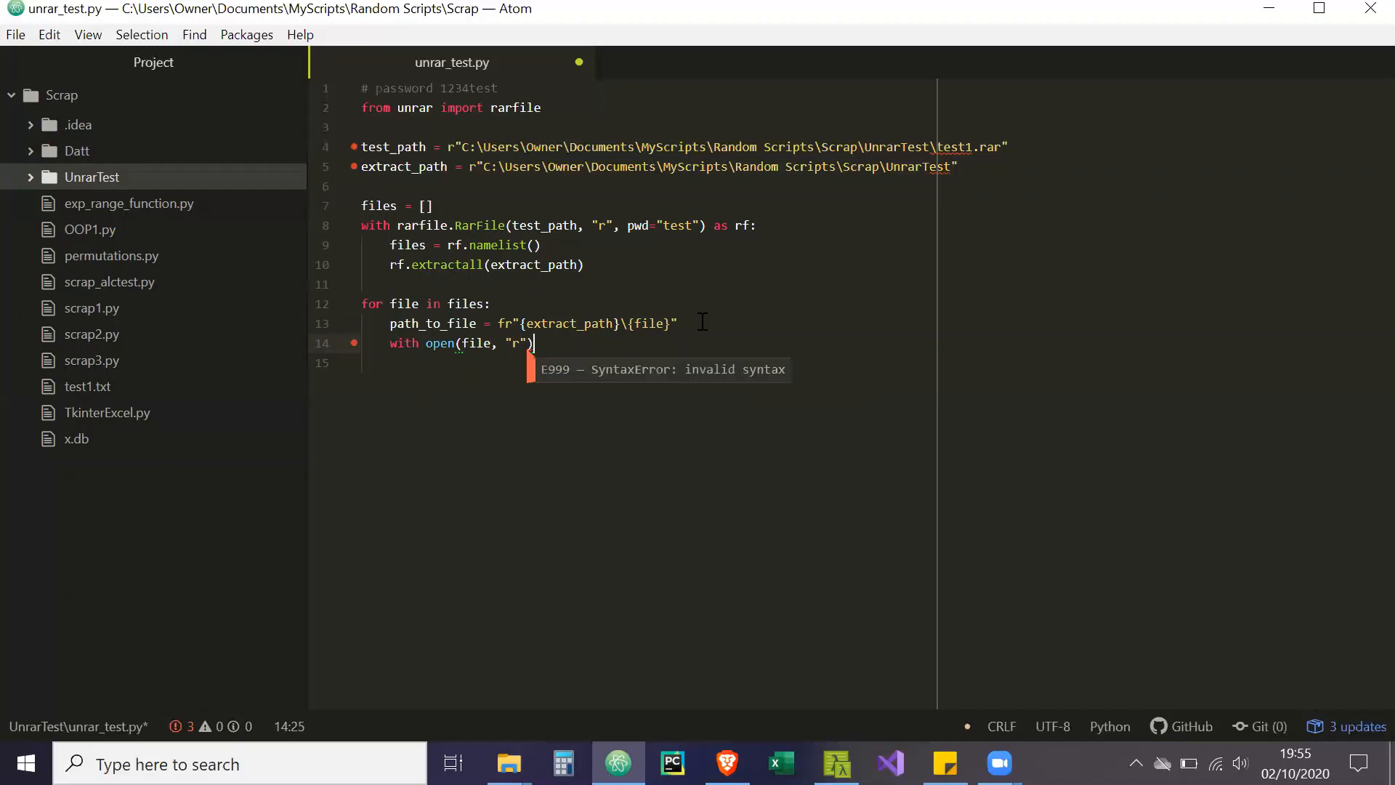
text(as f)
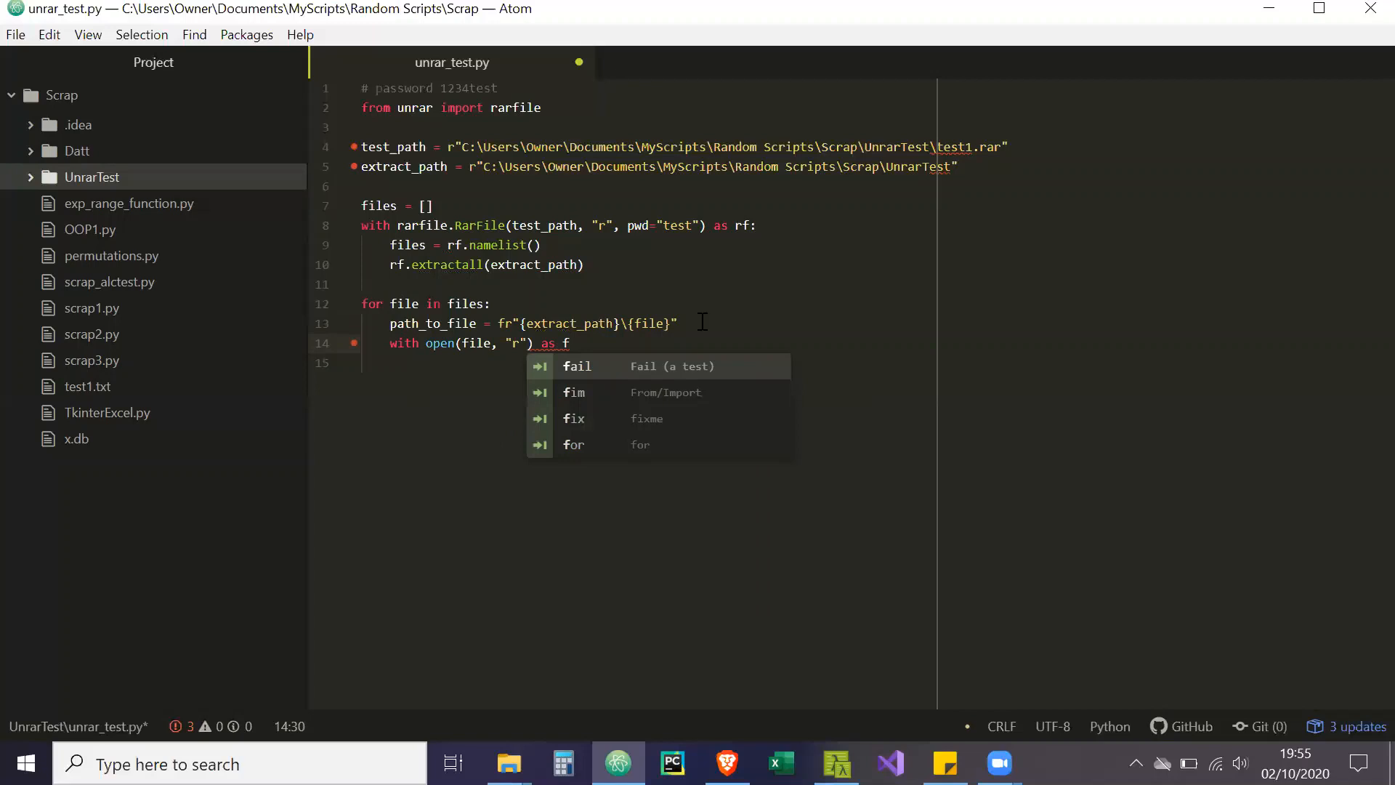
text(:)
key(Return)
text(d)
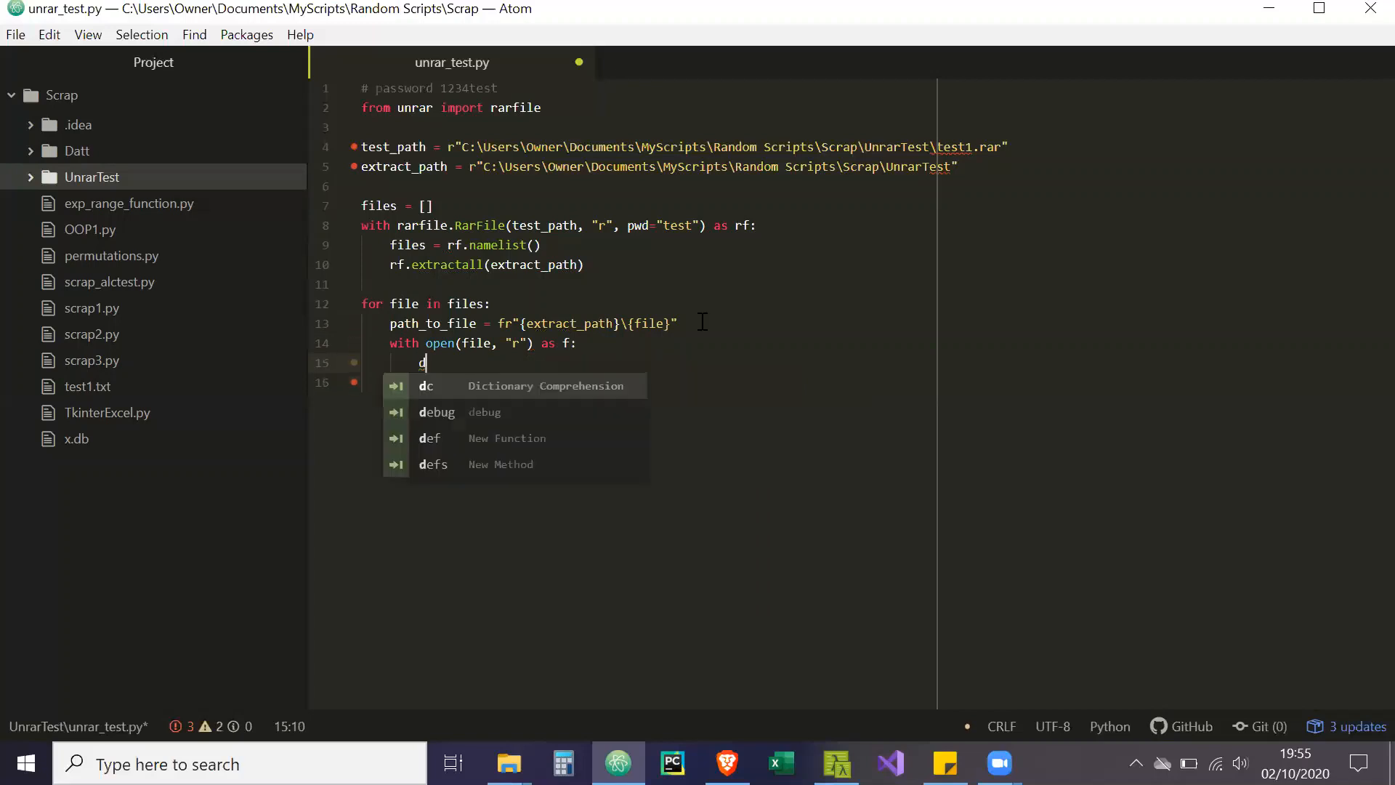
text(ata = )
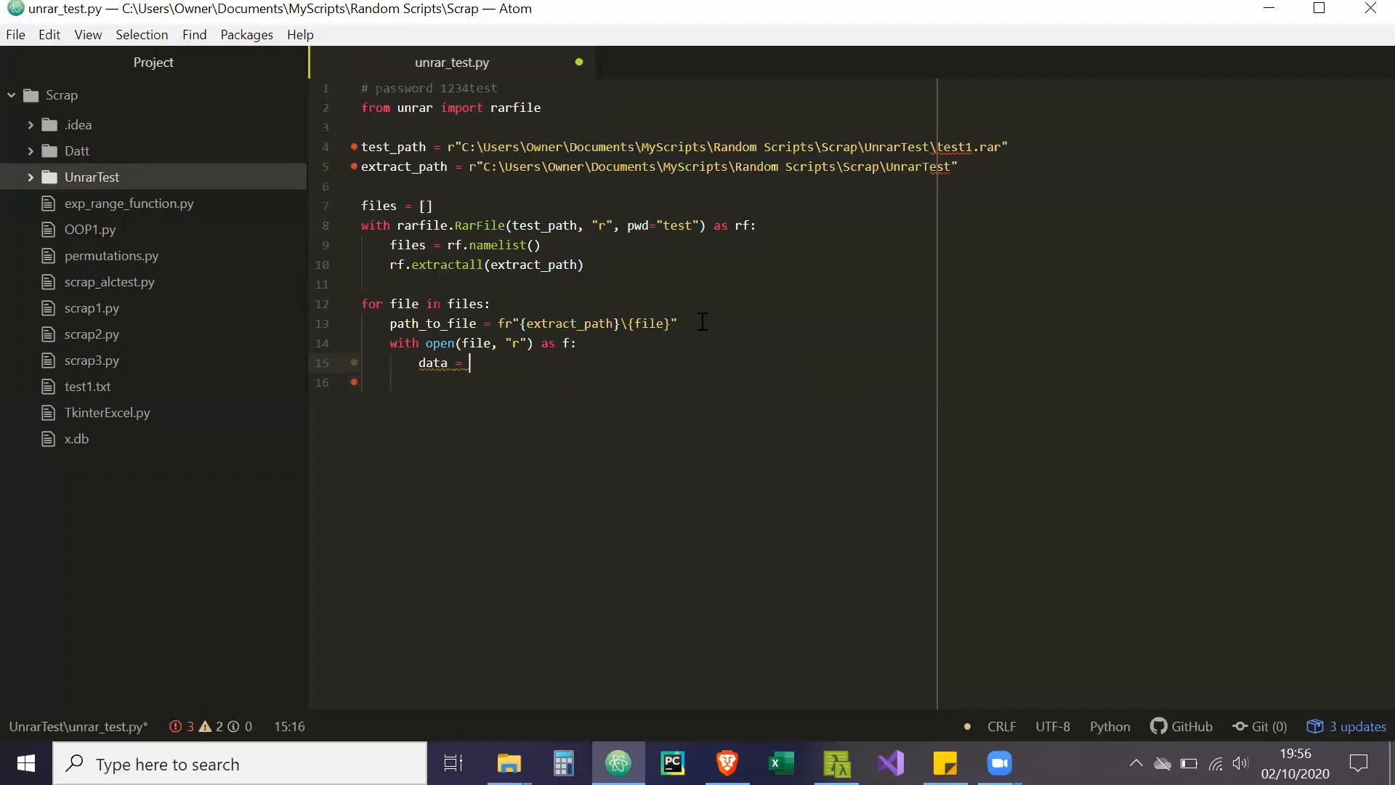
text(f.readlines)
text(())
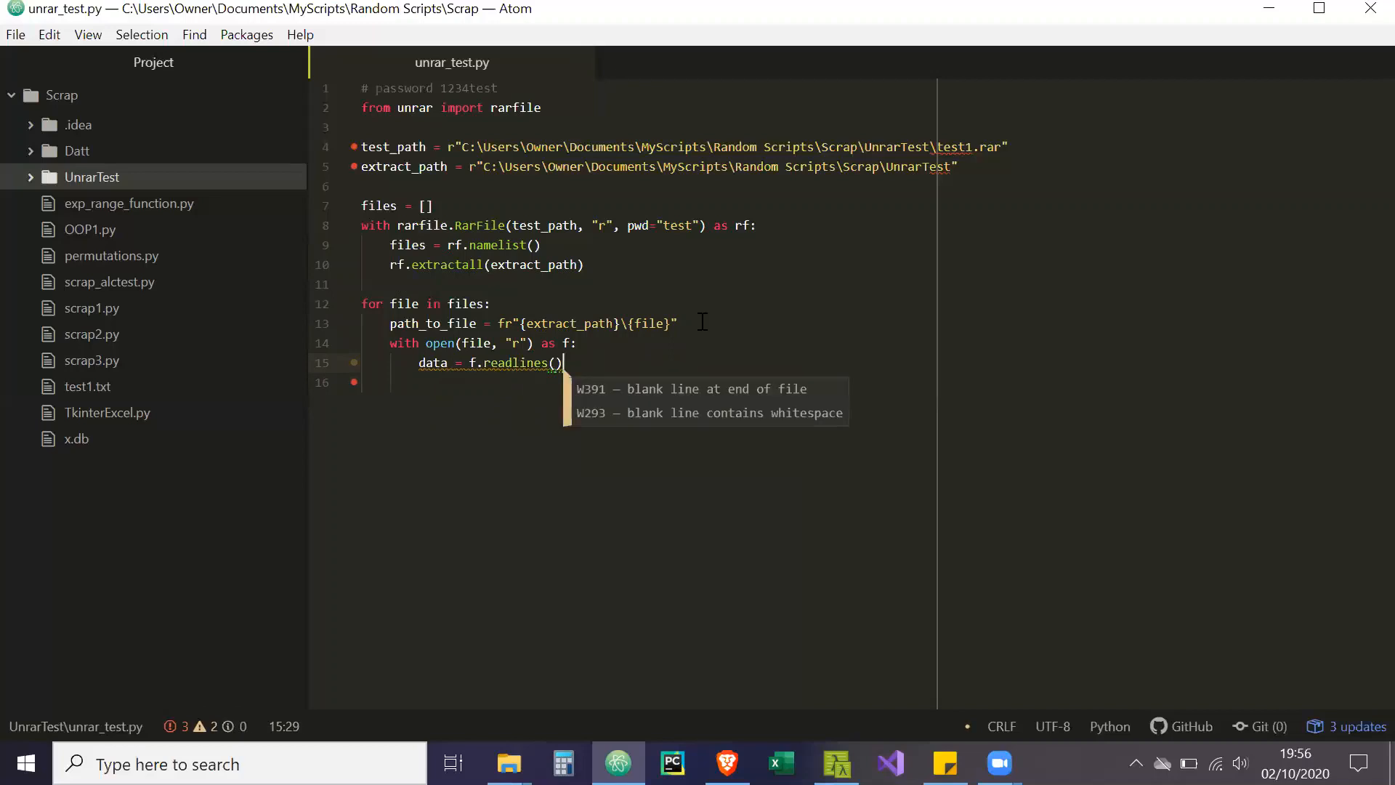
key(Return)
text(for line )
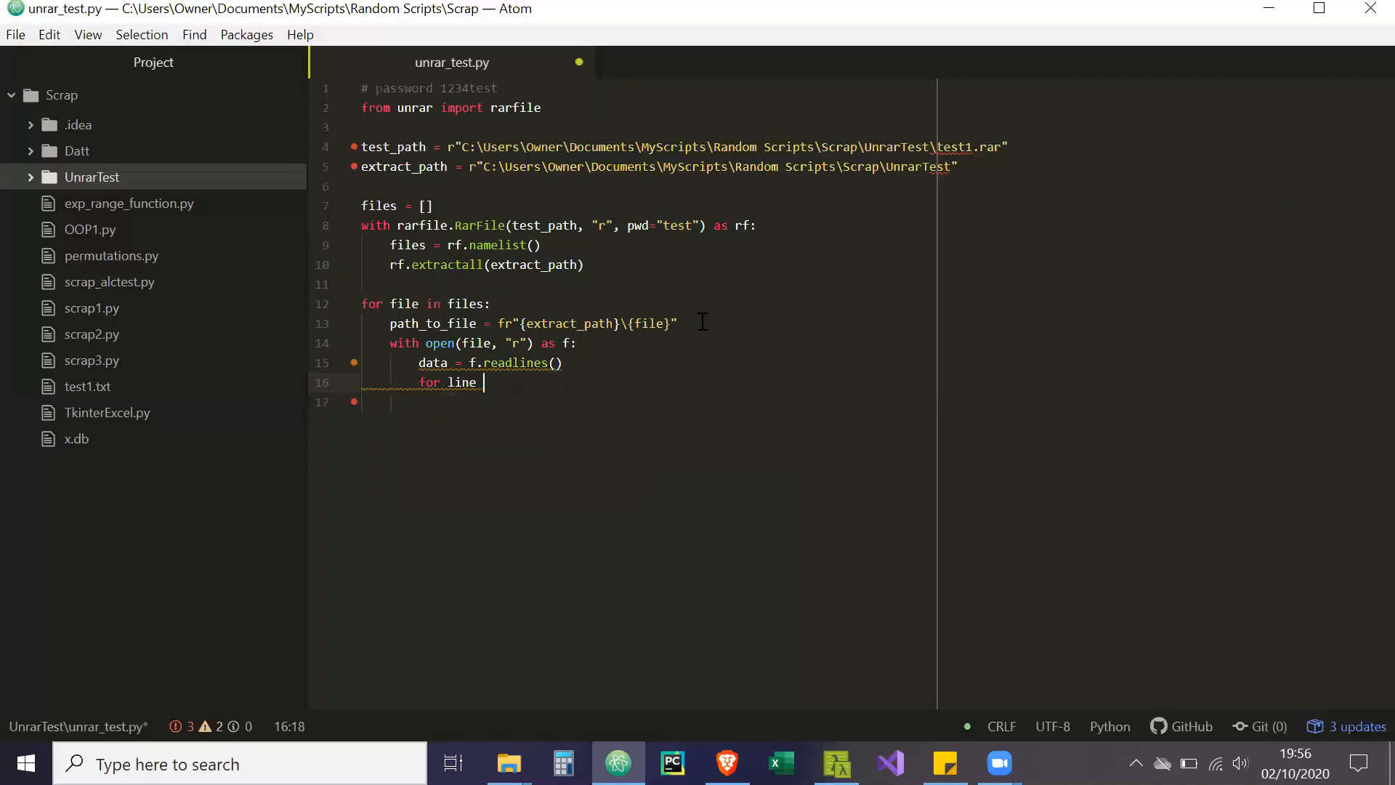
text(in data:)
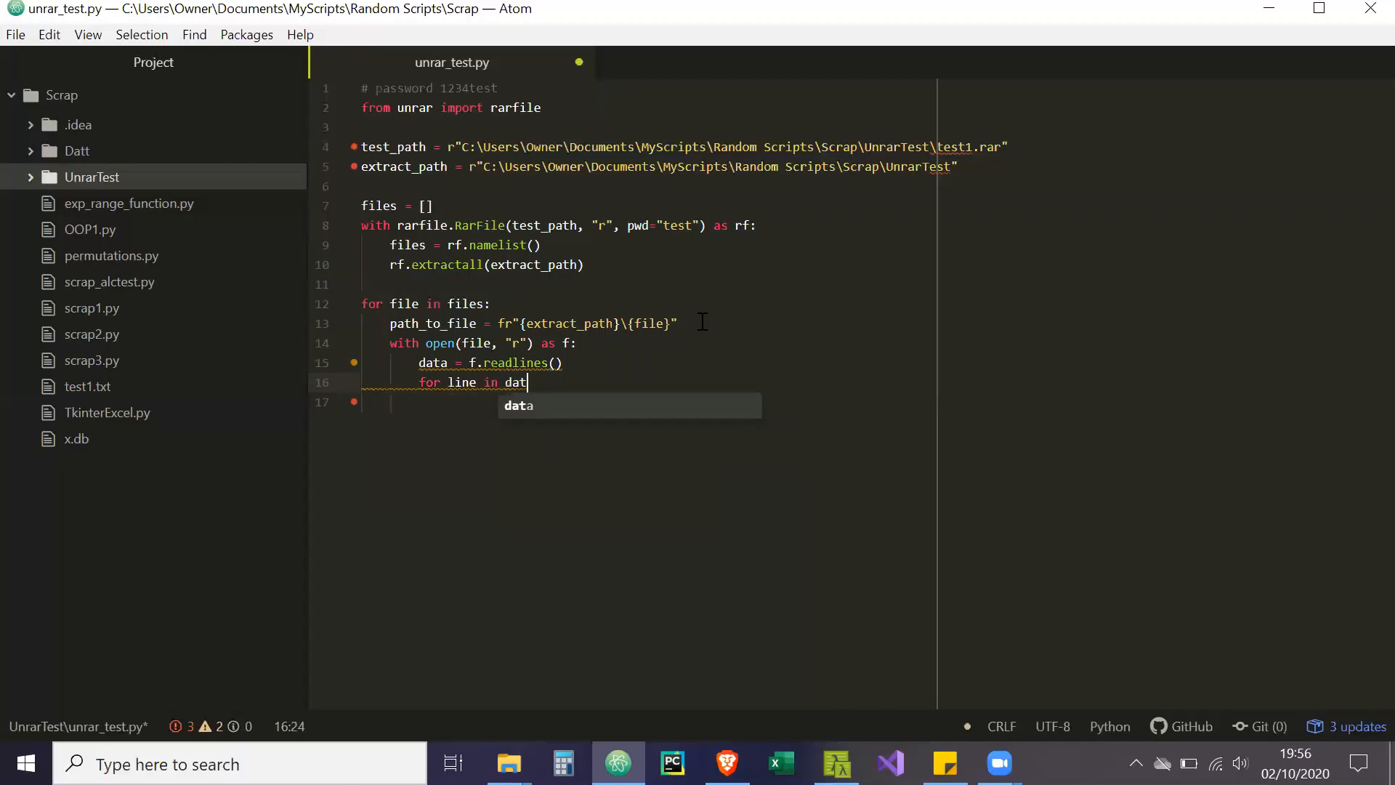
Loop over data, strip each line and print(line), save, and launch the script with Ctrl+Shift+B.
key(Return)
text(line)
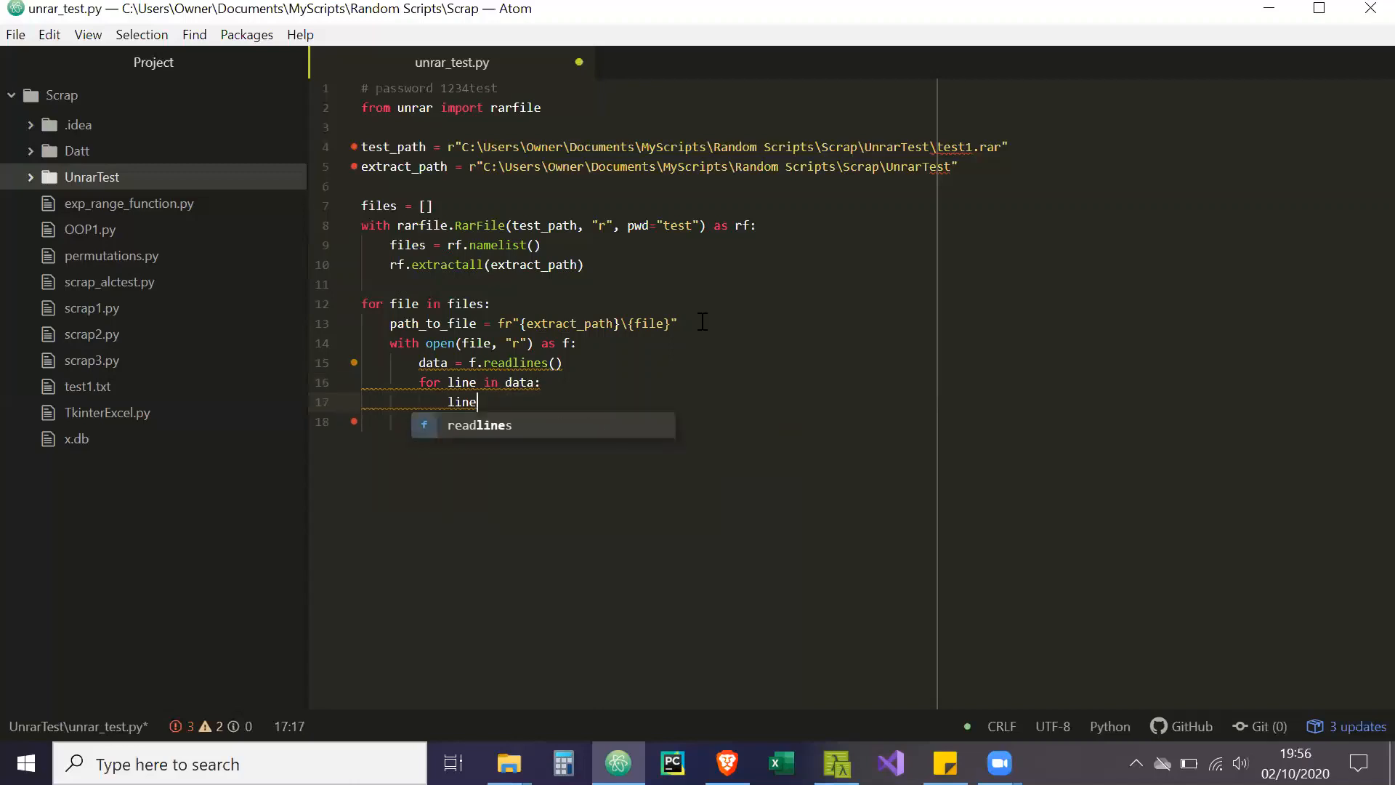
text( = lin)
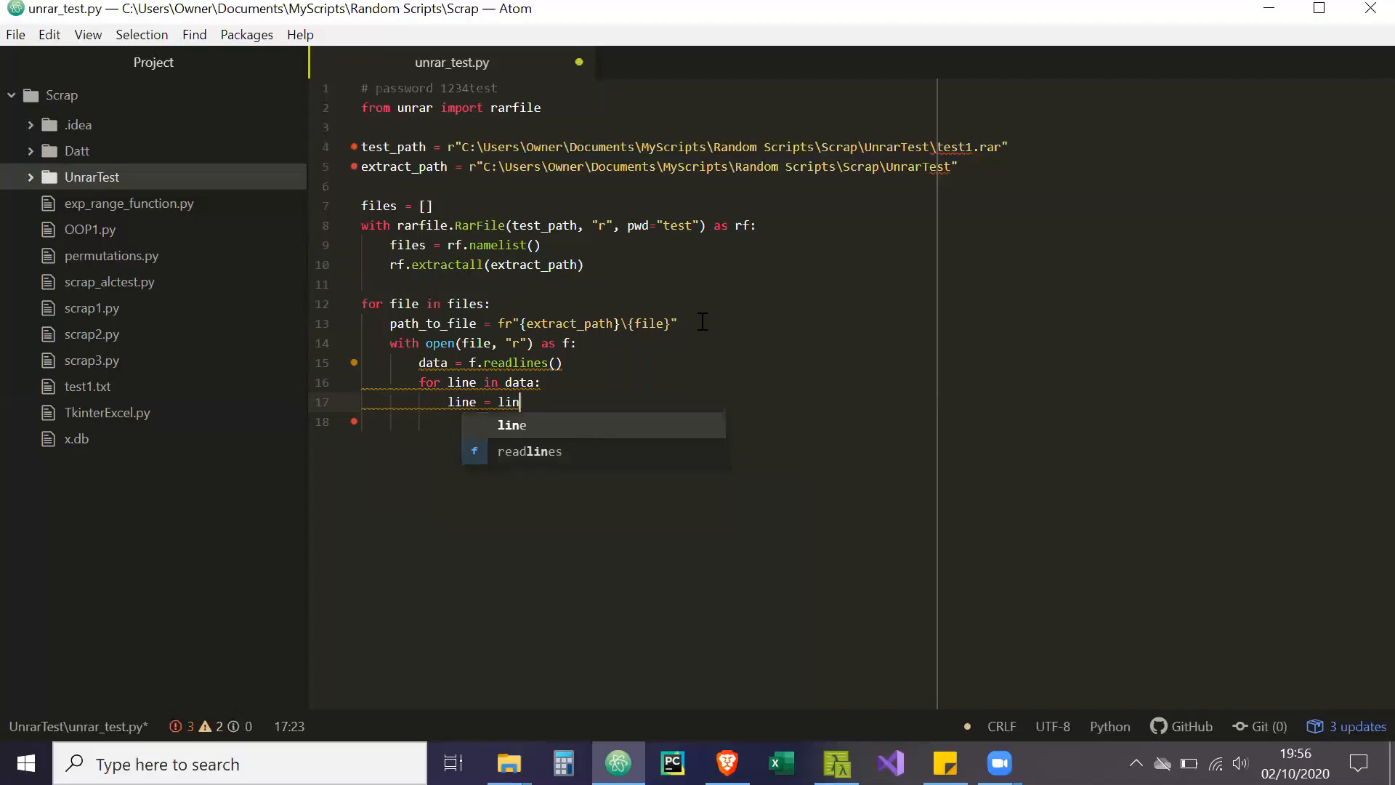
text(e.stript)
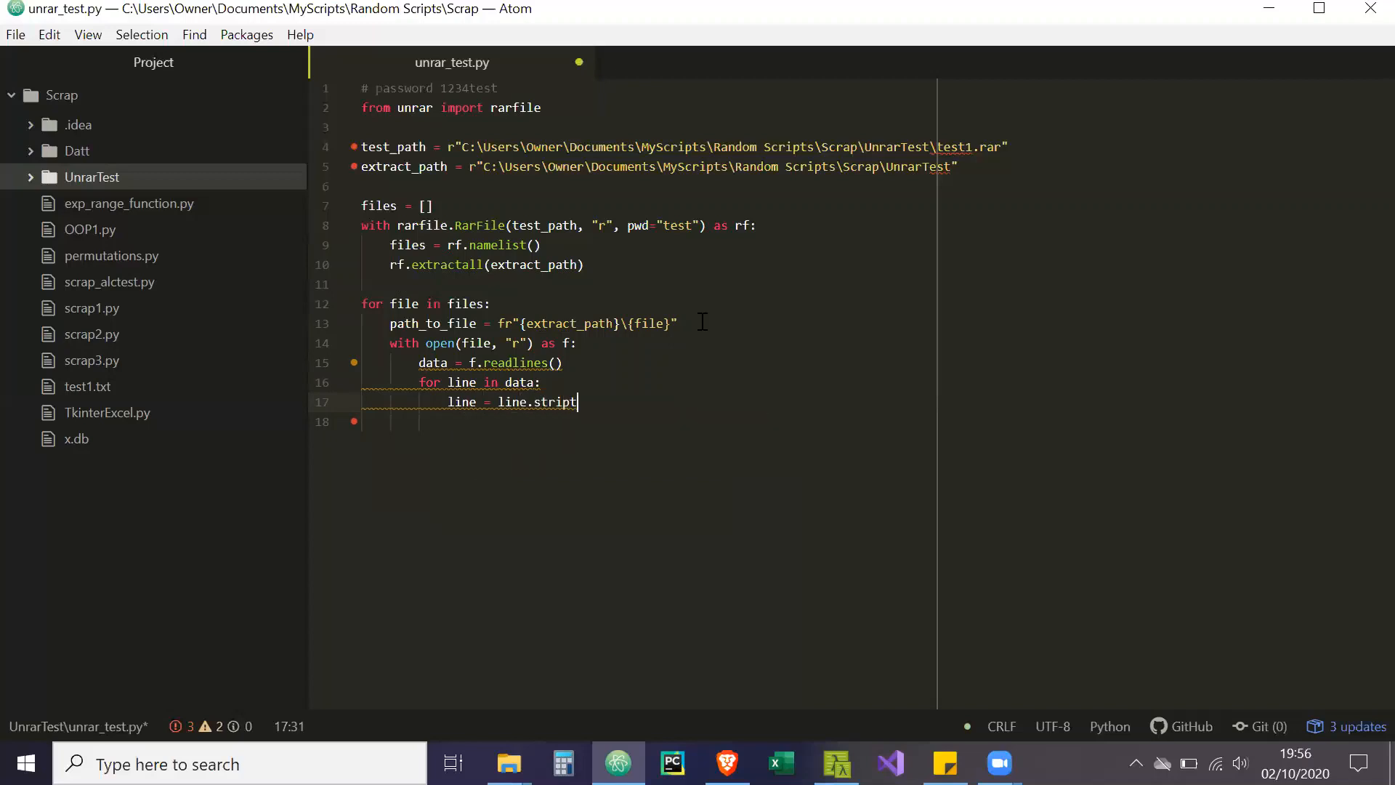
key(BackSpace)
text(())
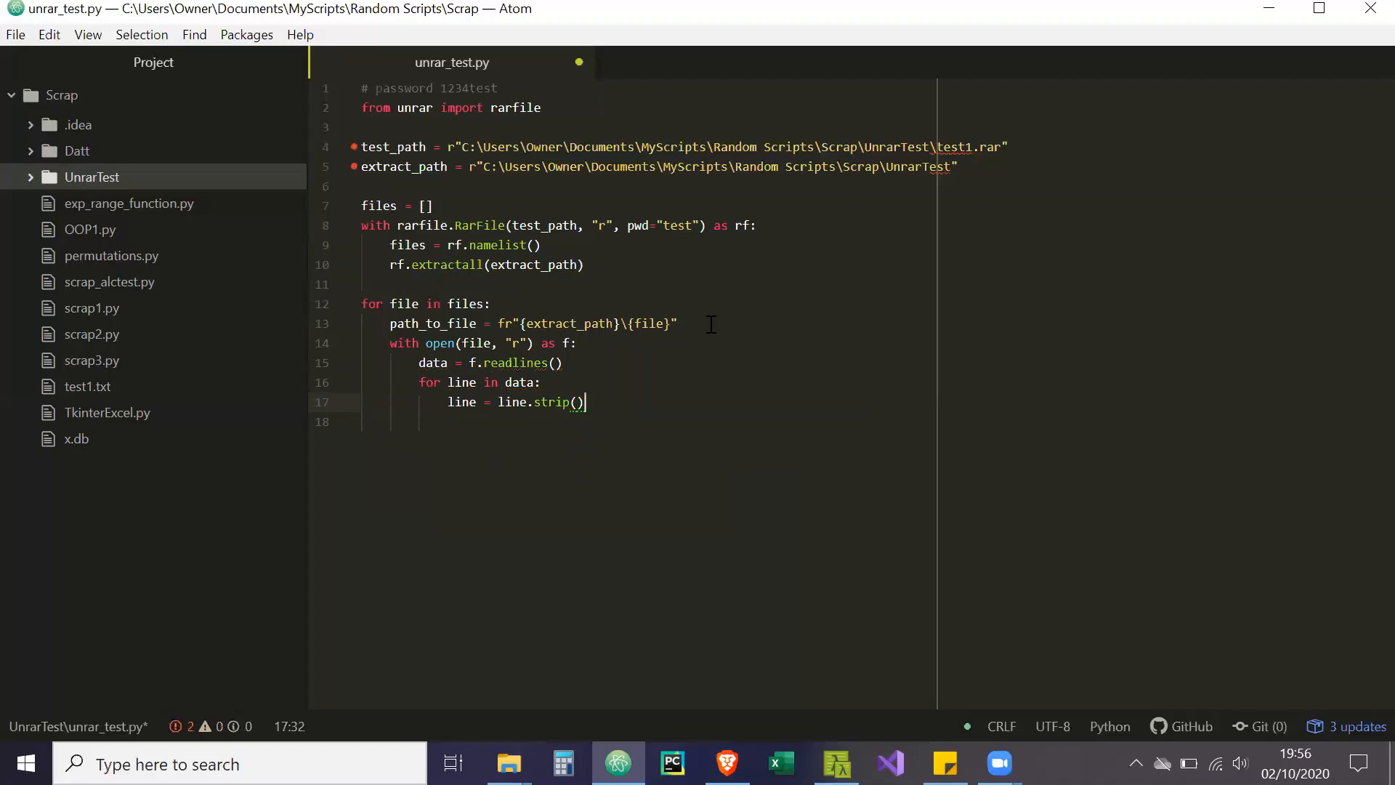
key(ctrl+s)
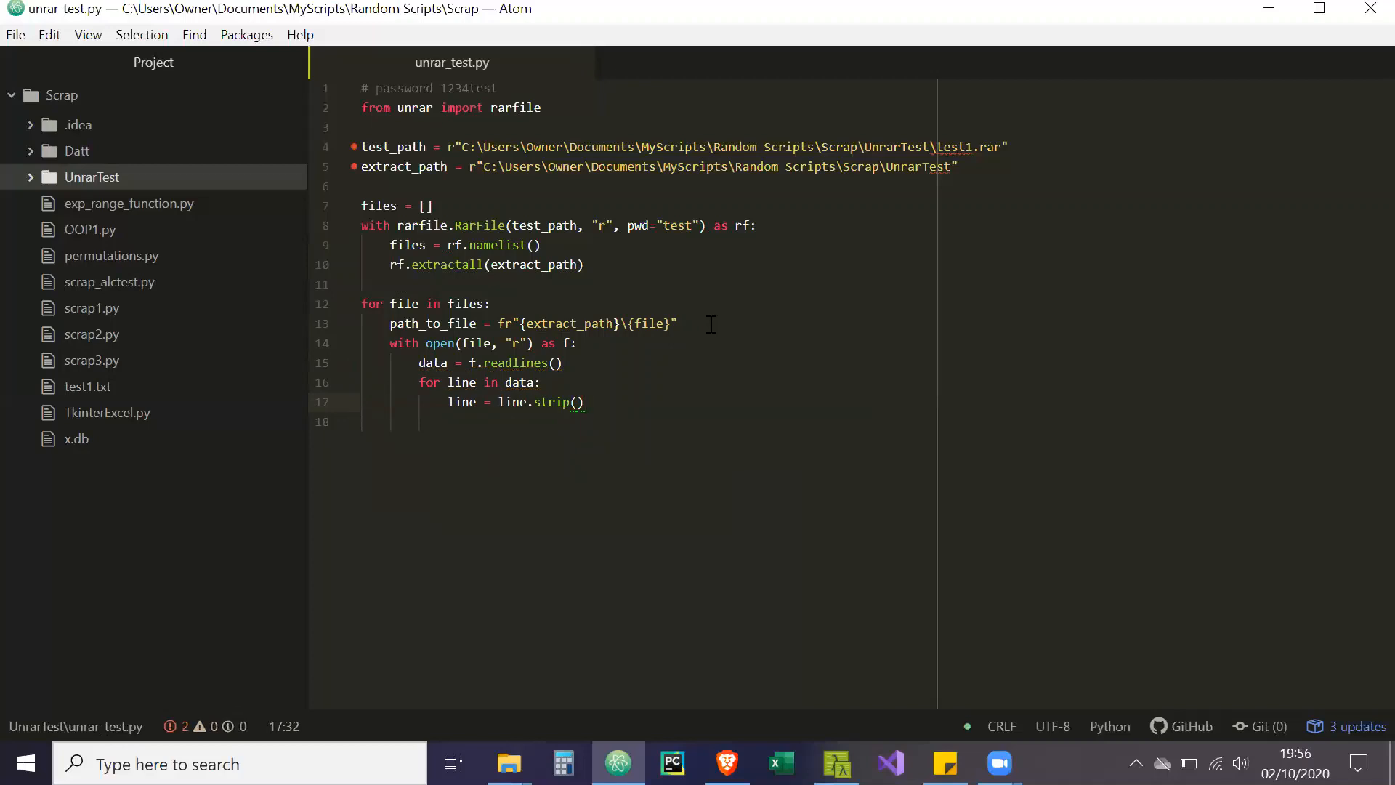
key(Return)
text(print)
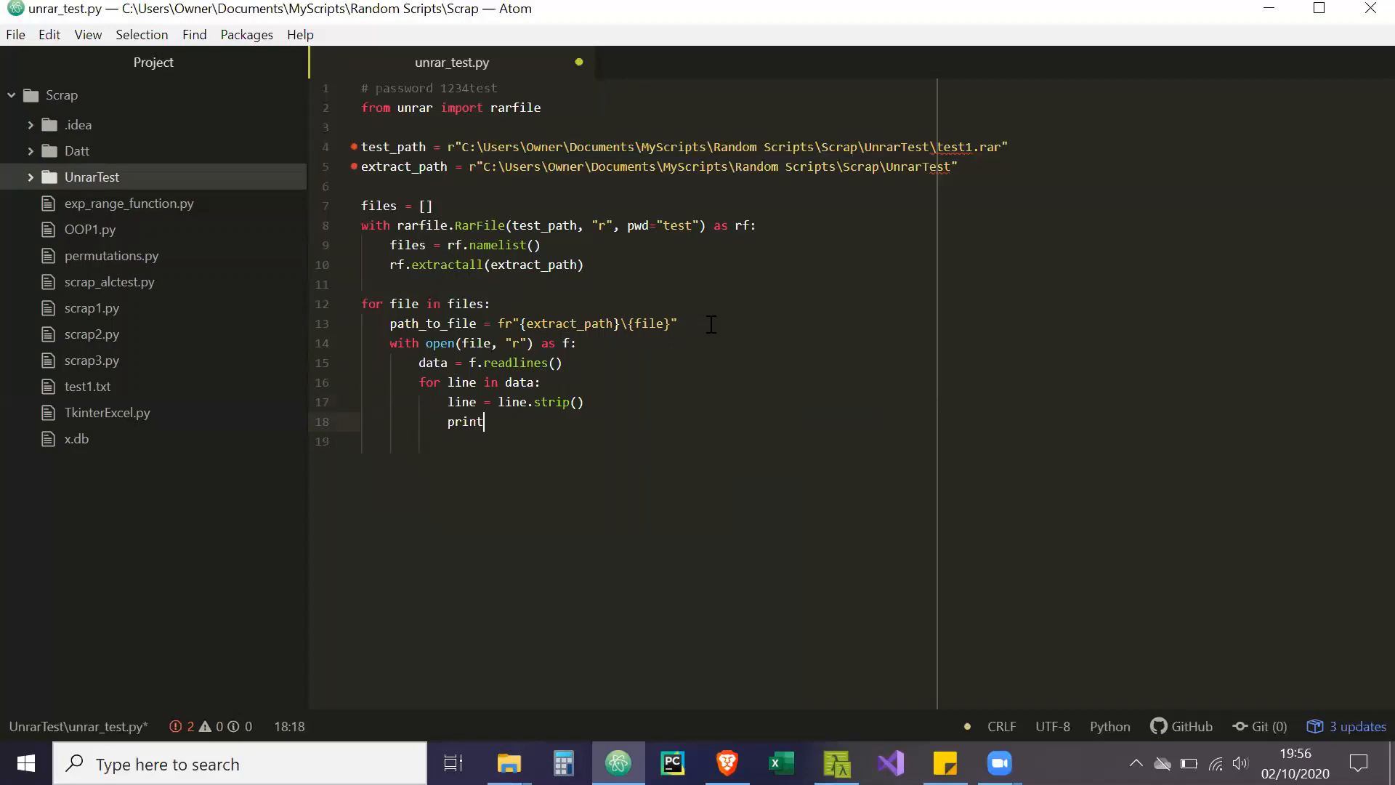
text((line)
key(ctrl+s)
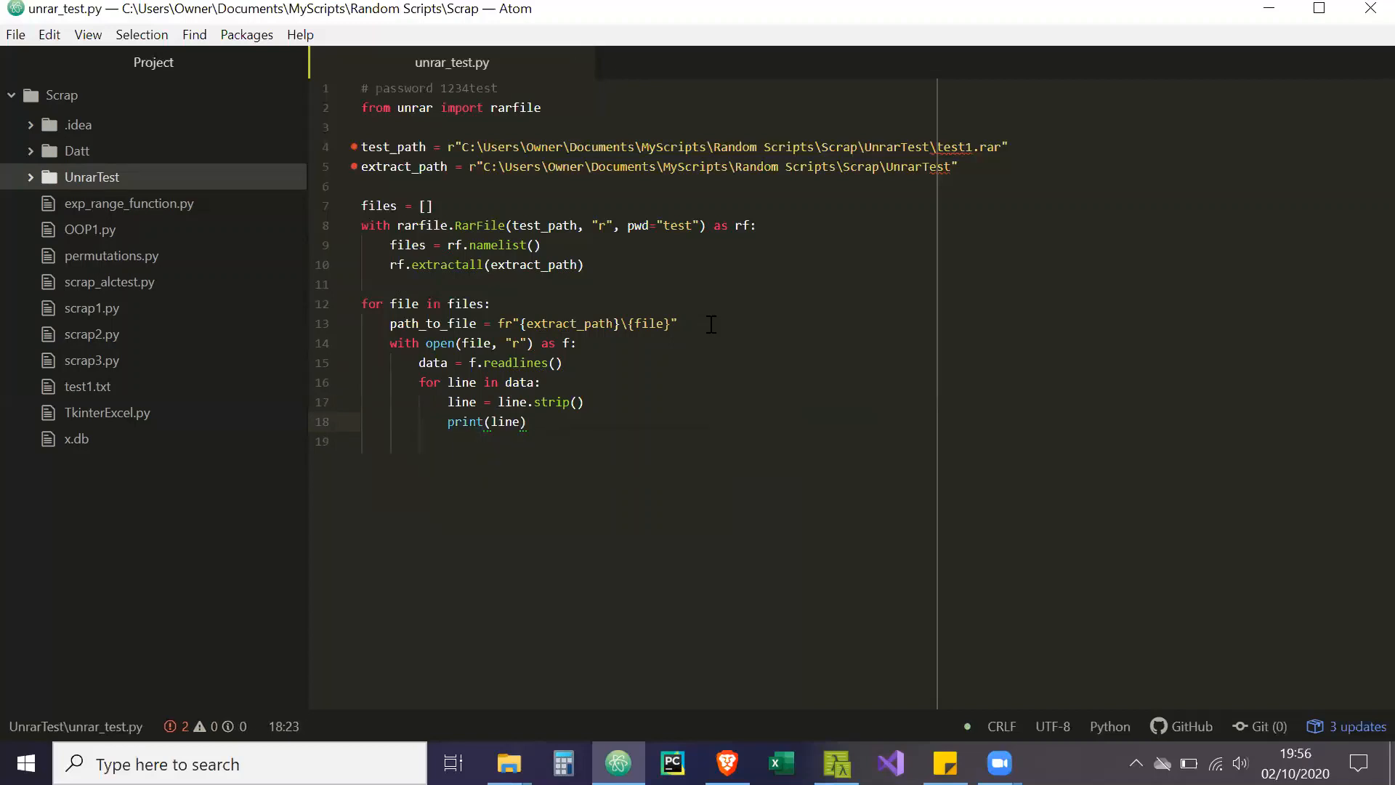
key(ctrl+shift+b)
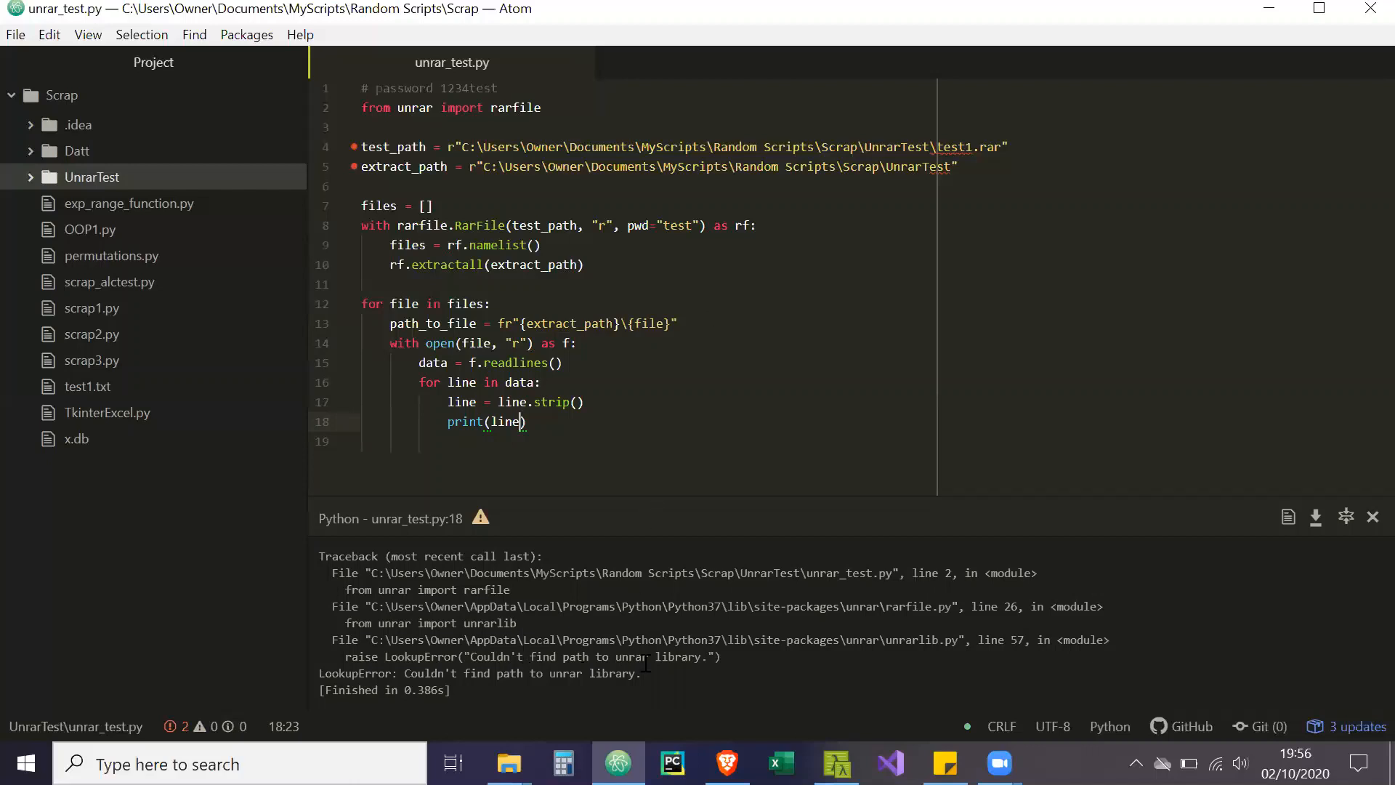
Read the LookupError about the missing unrar library and switch to the Brave browser.
click(636, 404)
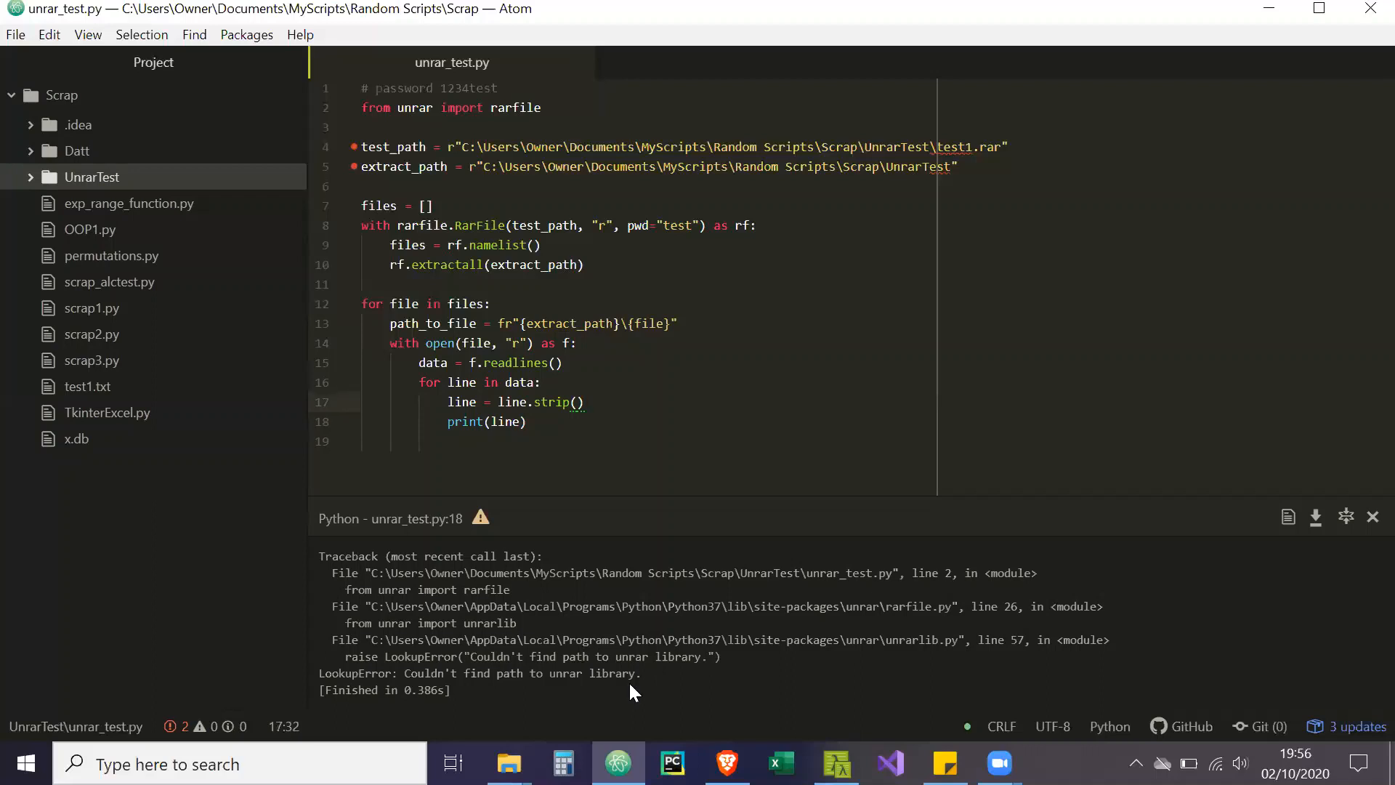
click(726, 763)
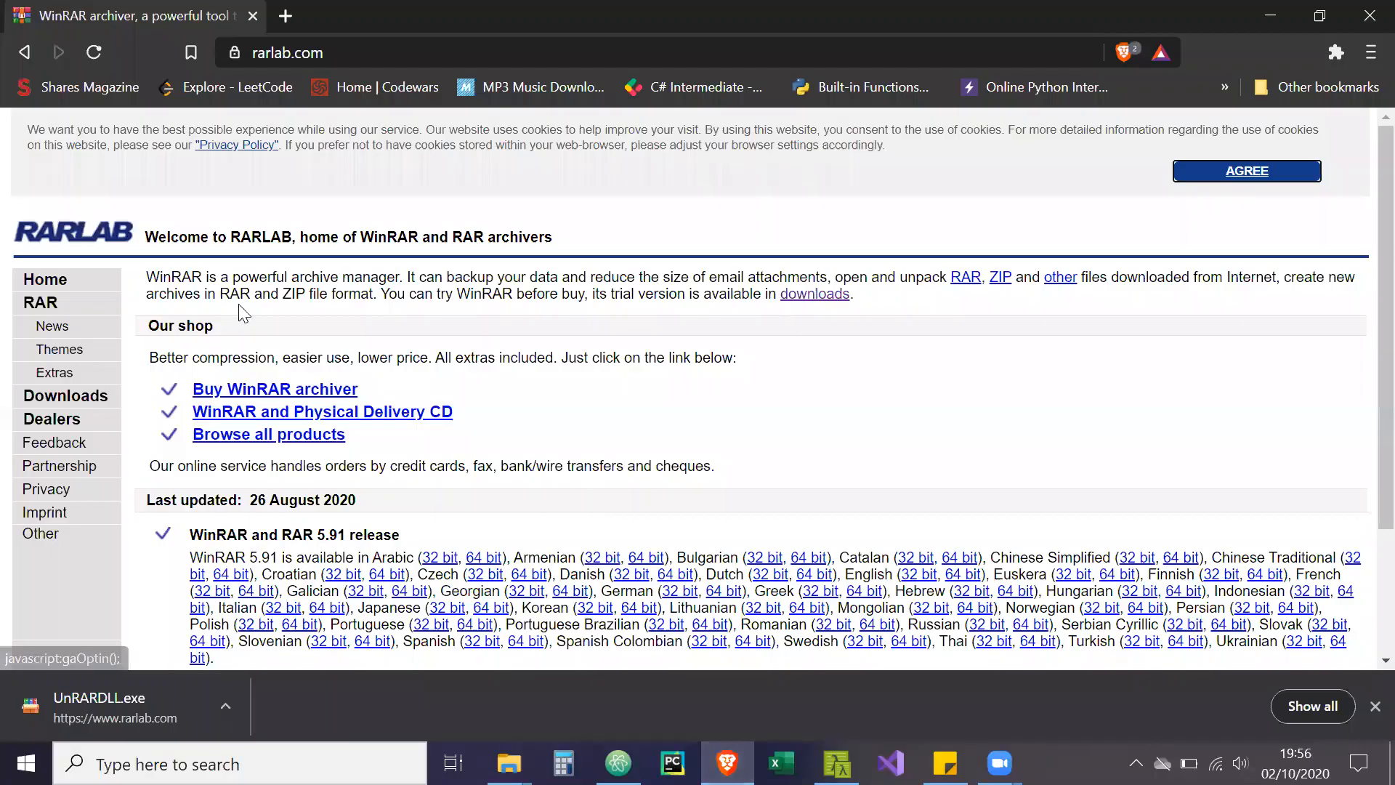
From rarlab's extras page download UnRAR.dll, saving UnRARDLL.exe to Downloads.
click(55, 374)
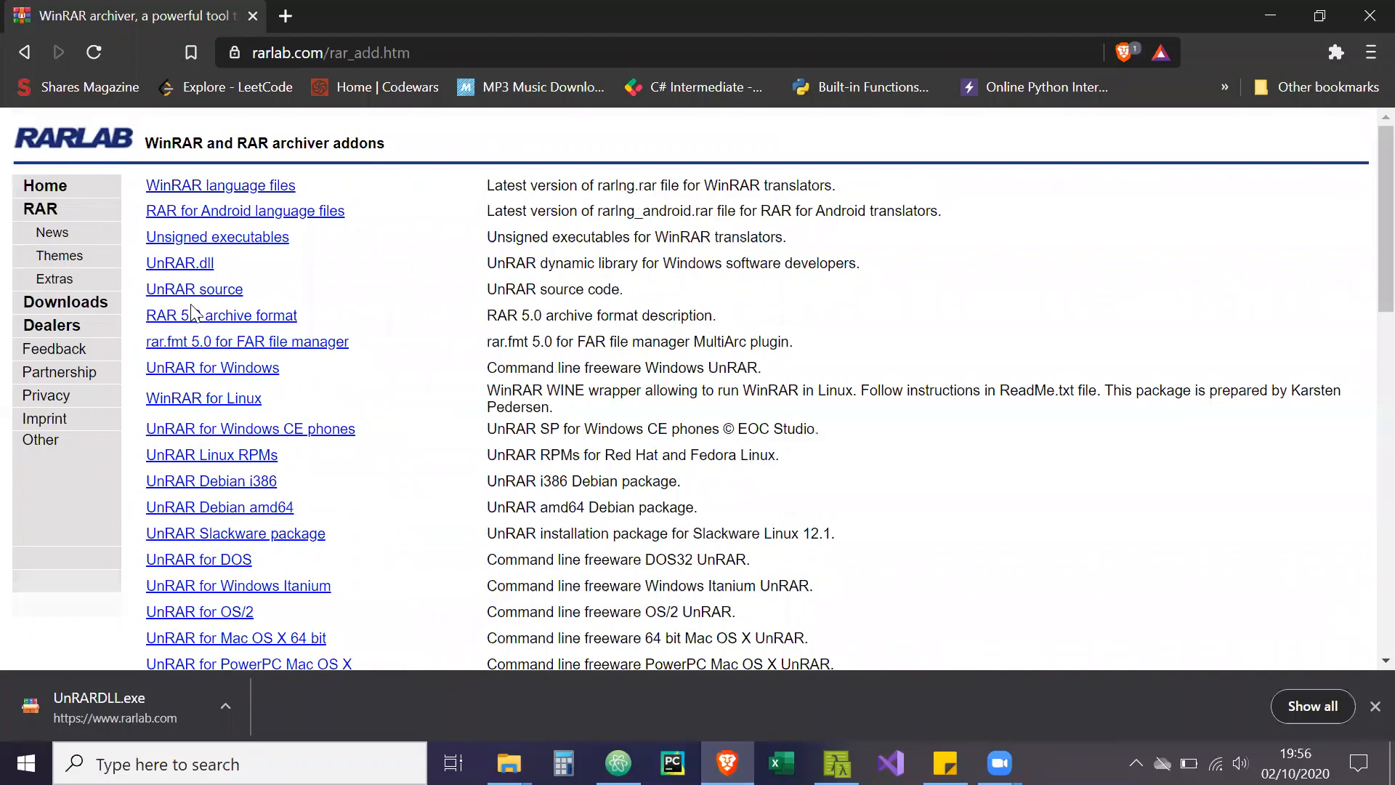
click(203, 269)
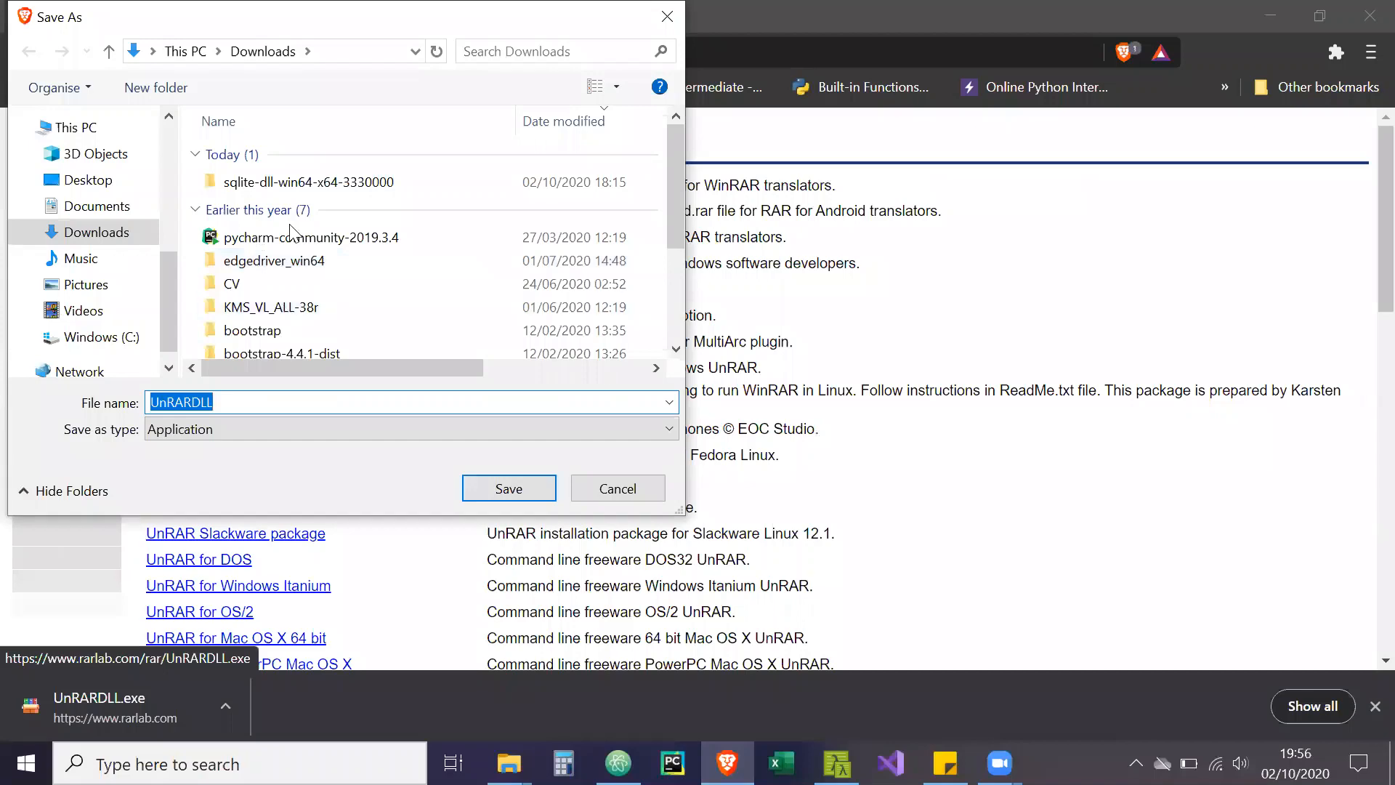
click(508, 489)
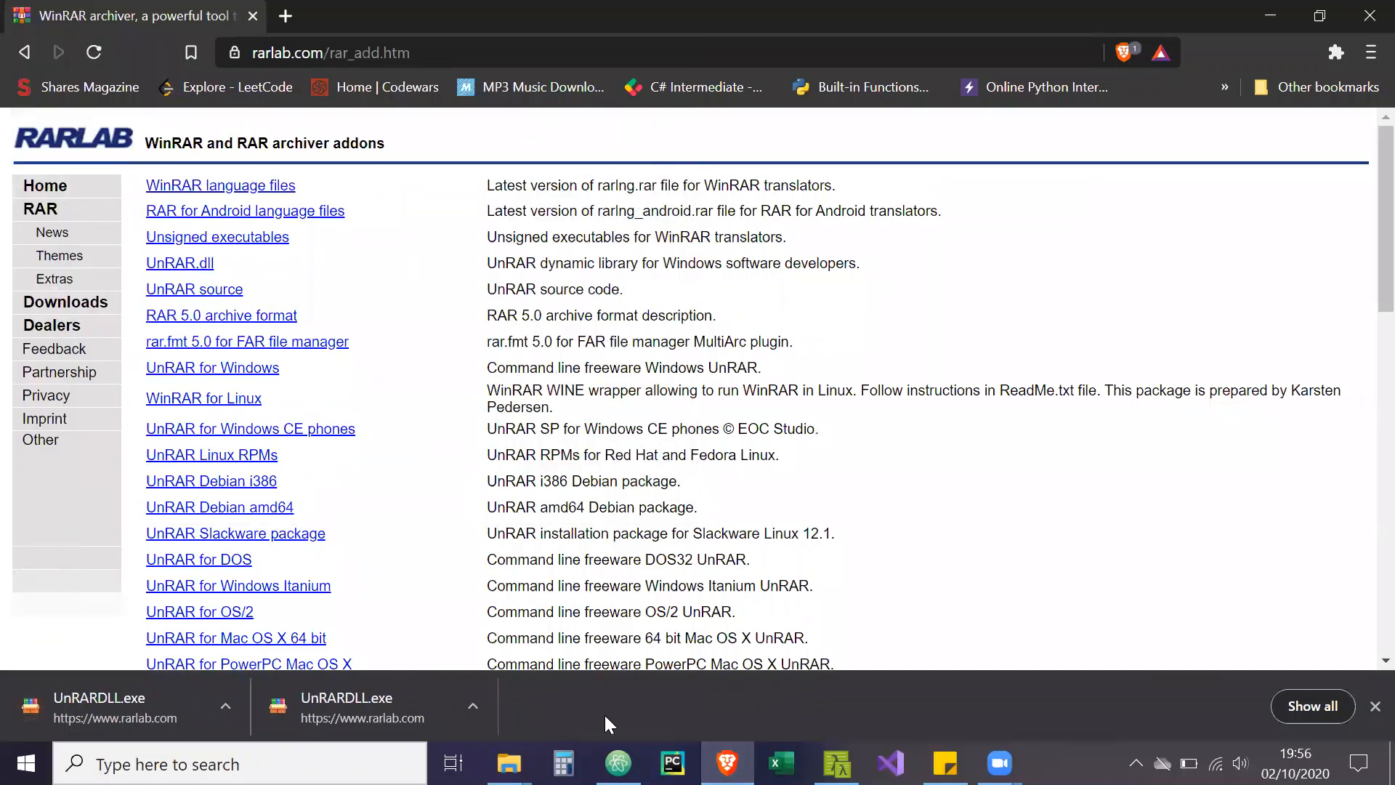
Open the Downloads folder and launch the UnRARDLL installer.
click(1375, 706)
click(508, 764)
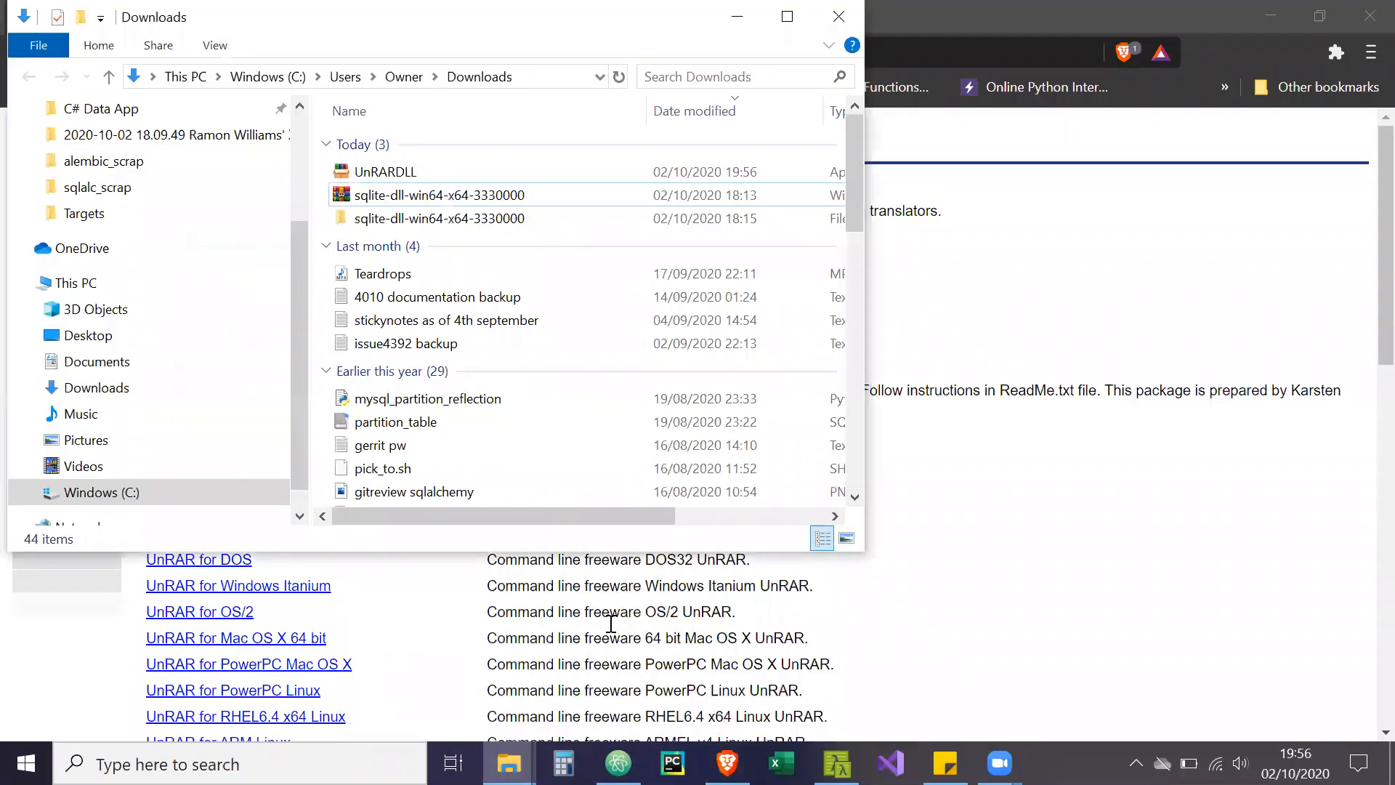
click(621, 676)
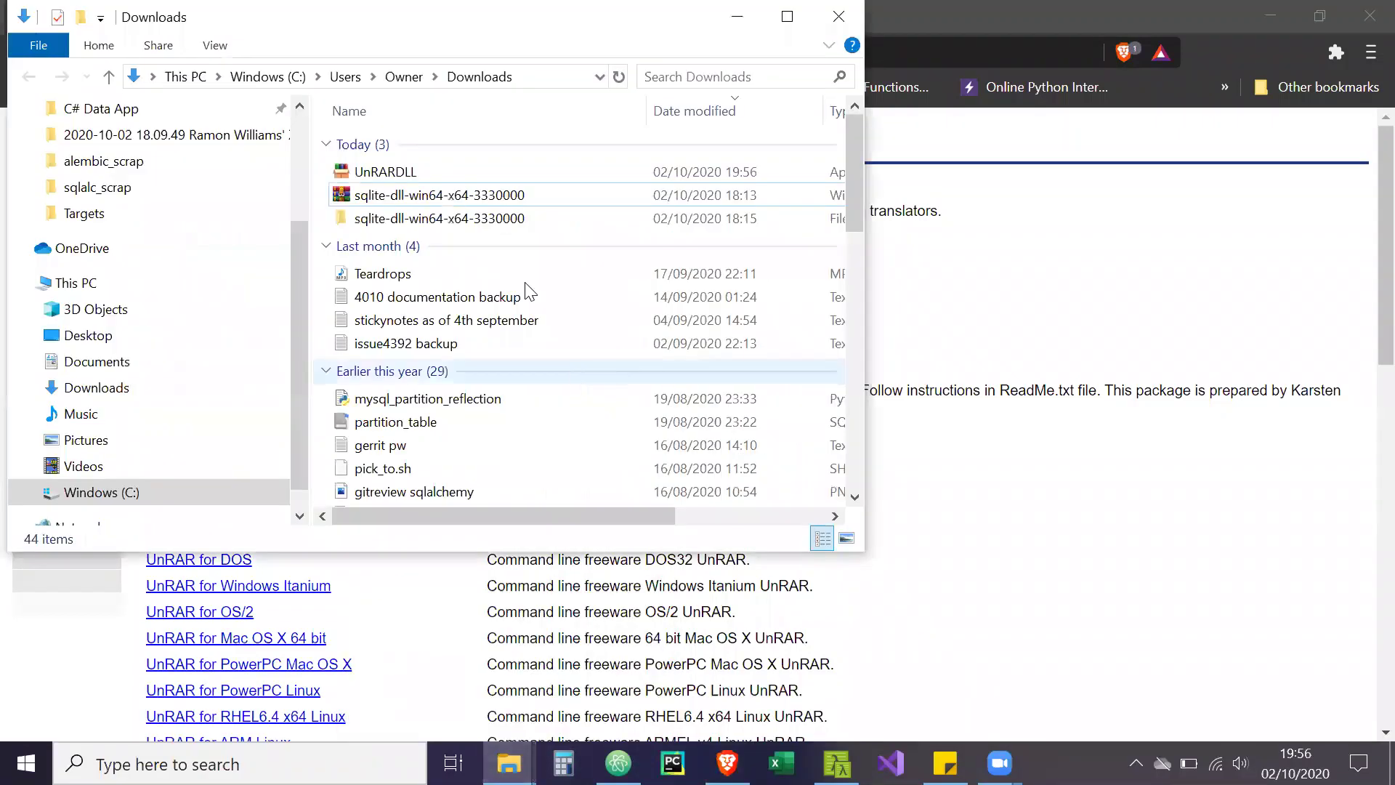
double_click(493, 171)
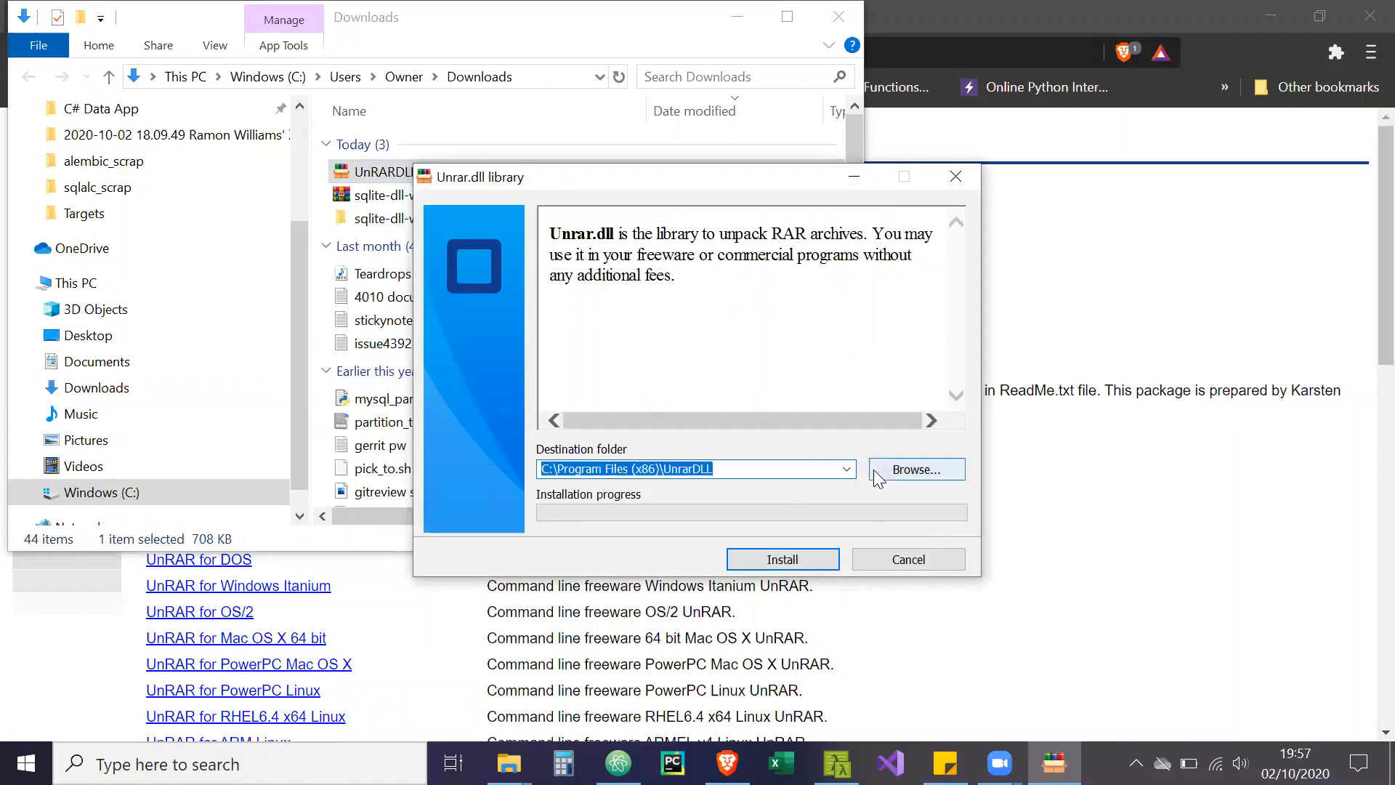
Install to the default C:\Program Files (x86)\UnrarDLL folder, choosing Yes to All to replace files.
click(916, 469)
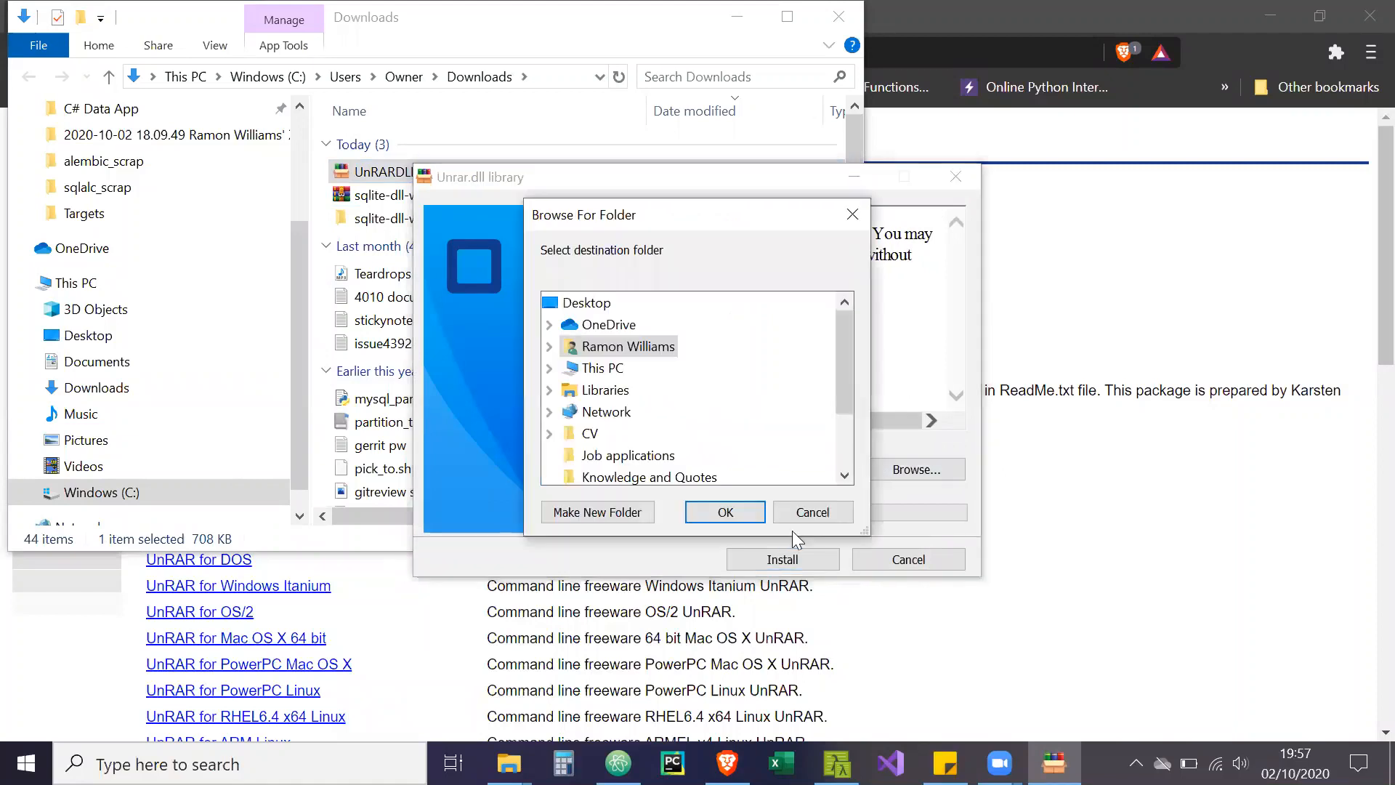
click(812, 511)
click(783, 559)
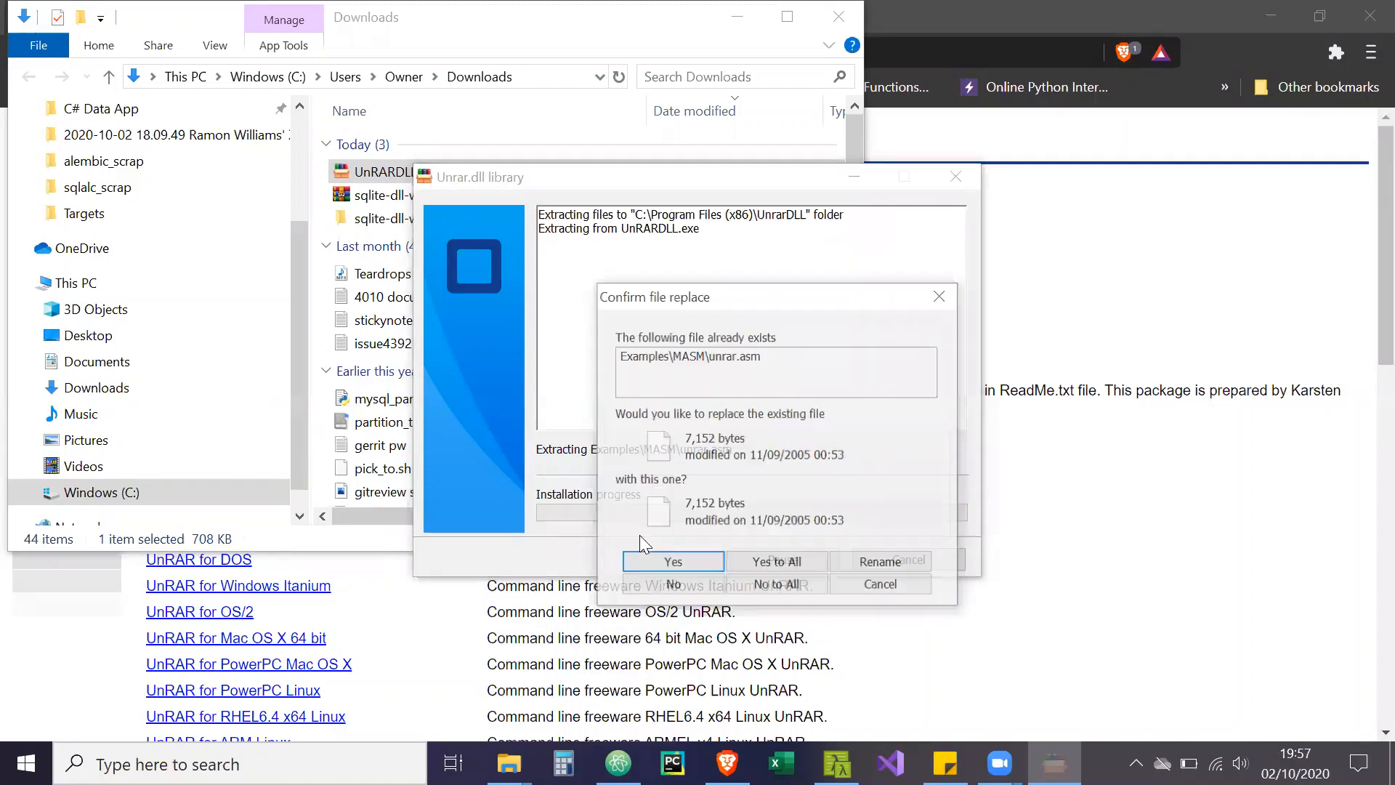
click(766, 563)
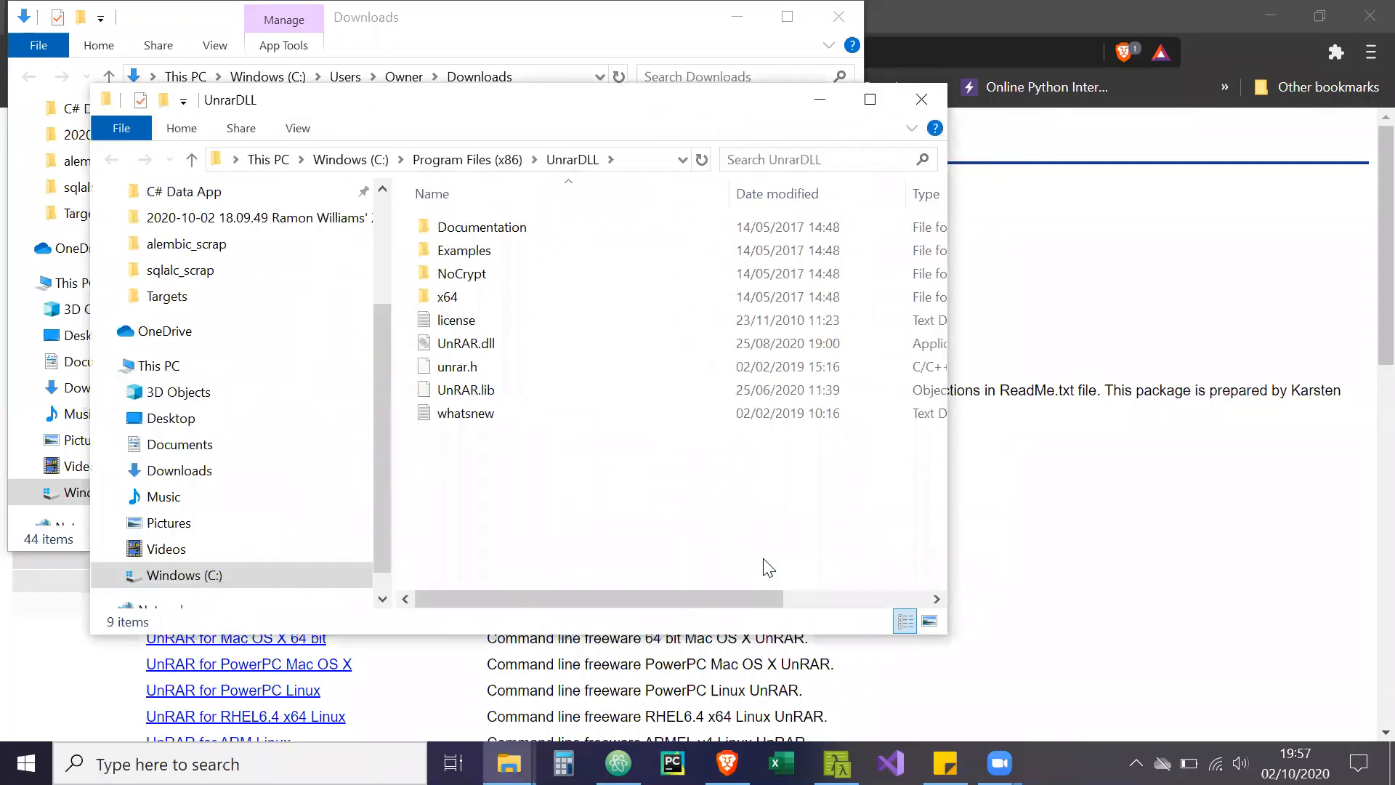
Find UnRAR64.dll in the install's x64 folder, then close the Explorer windows.
click(505, 345)
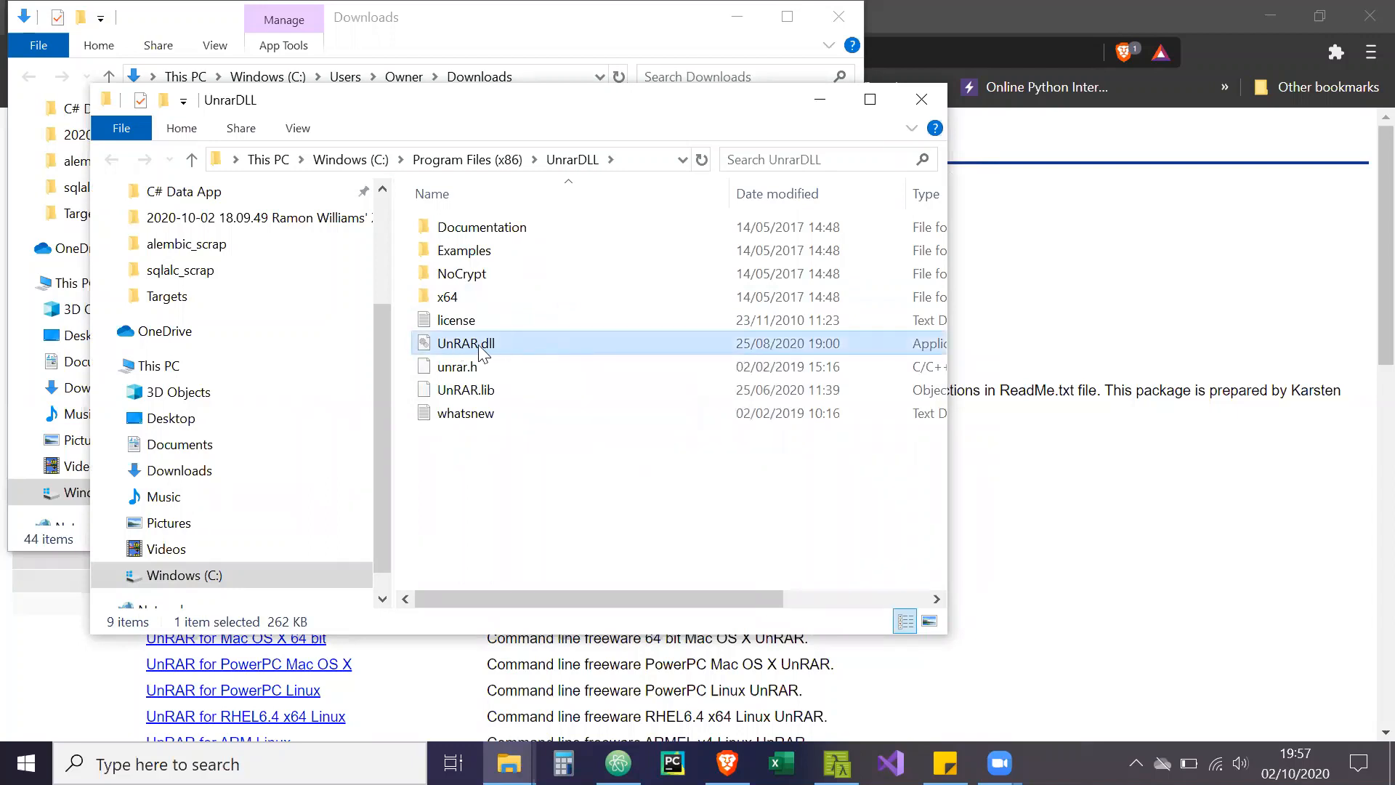
double_click(523, 300)
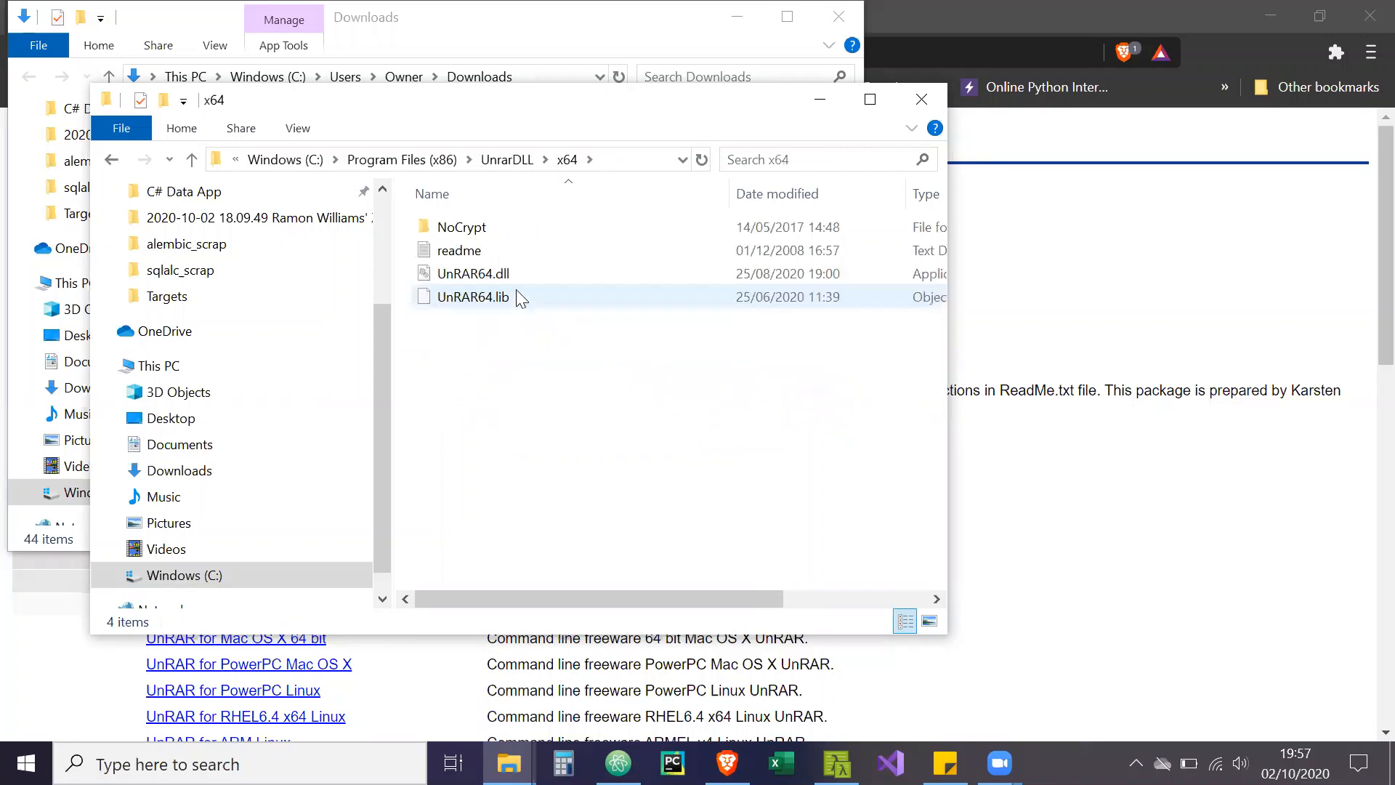
click(508, 276)
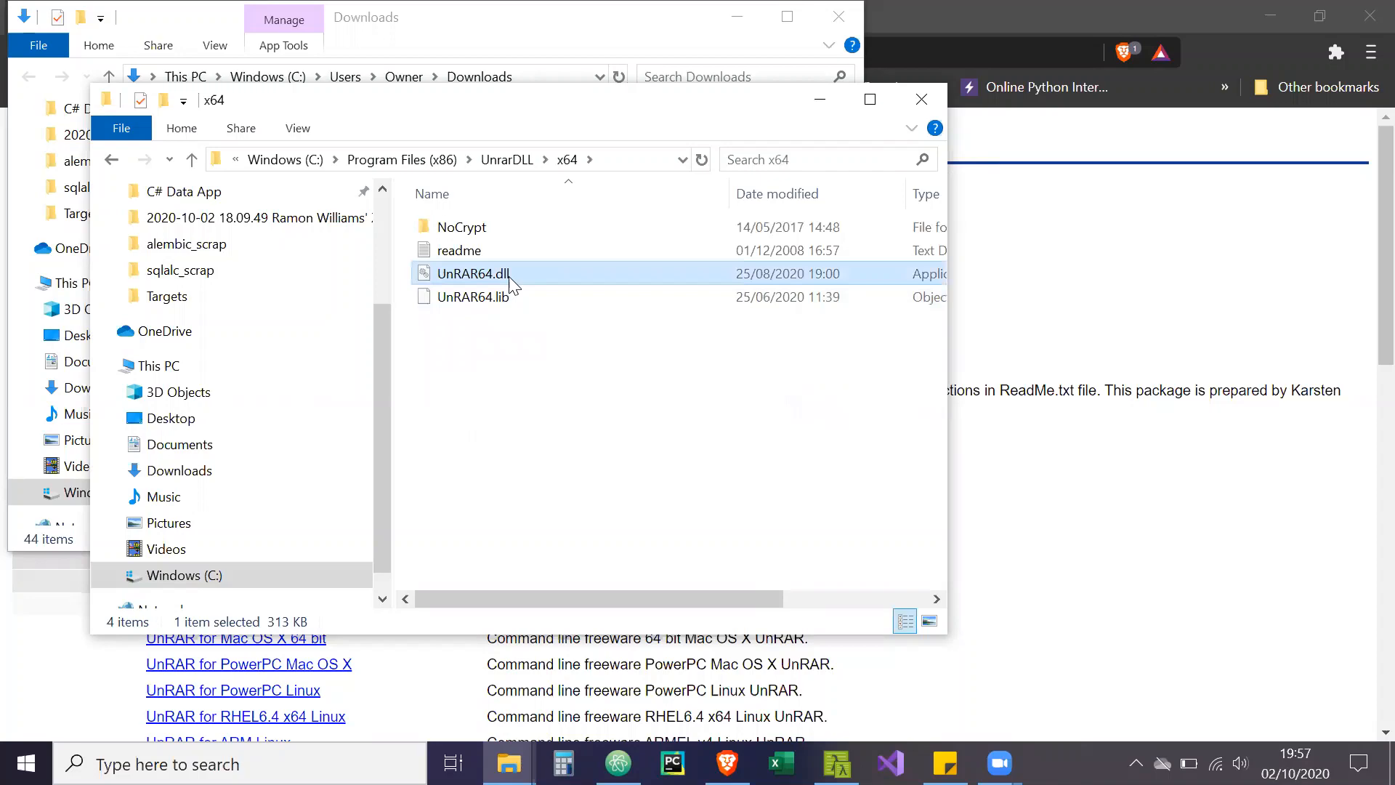
click(1078, 390)
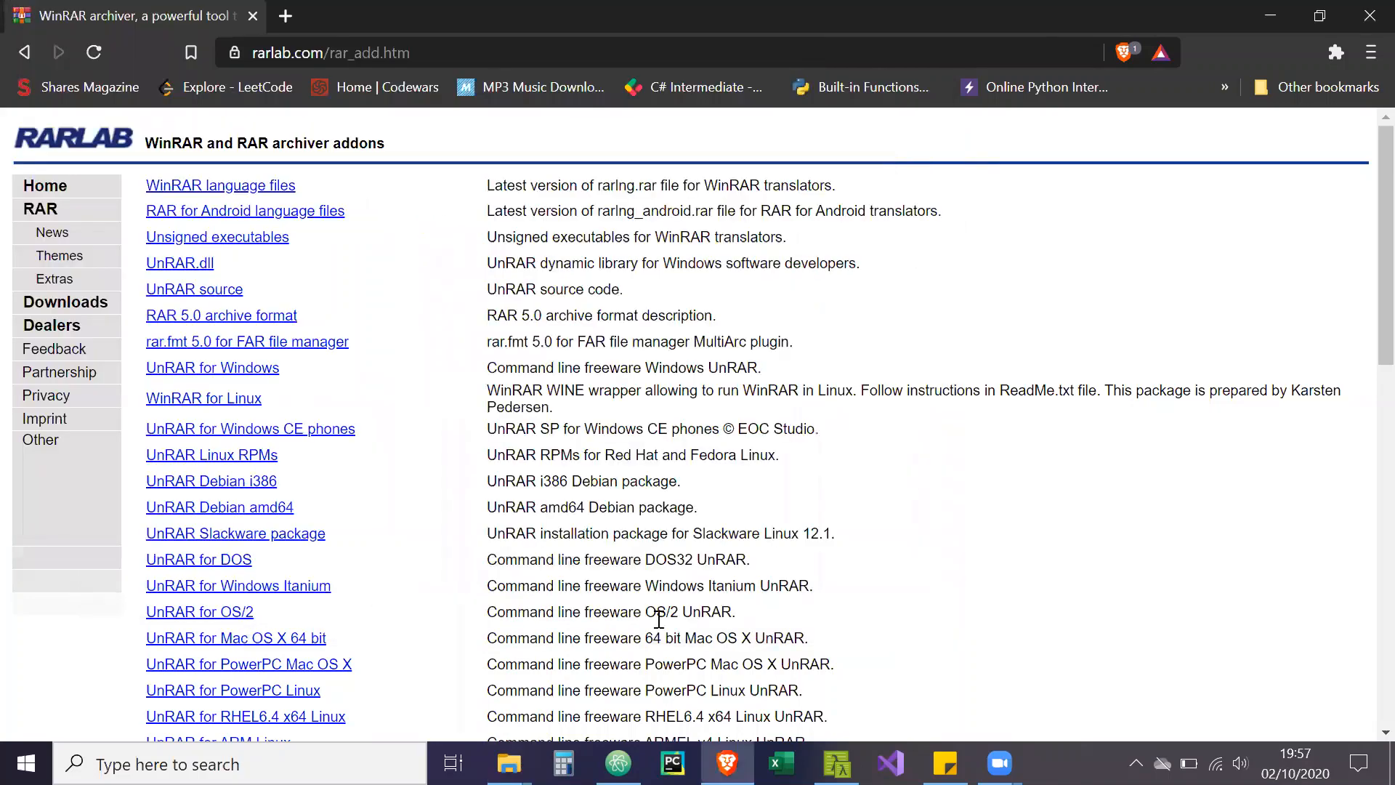
Via Windows search reach Environment Variables and start a new user variable.
click(167, 764)
text(envir)
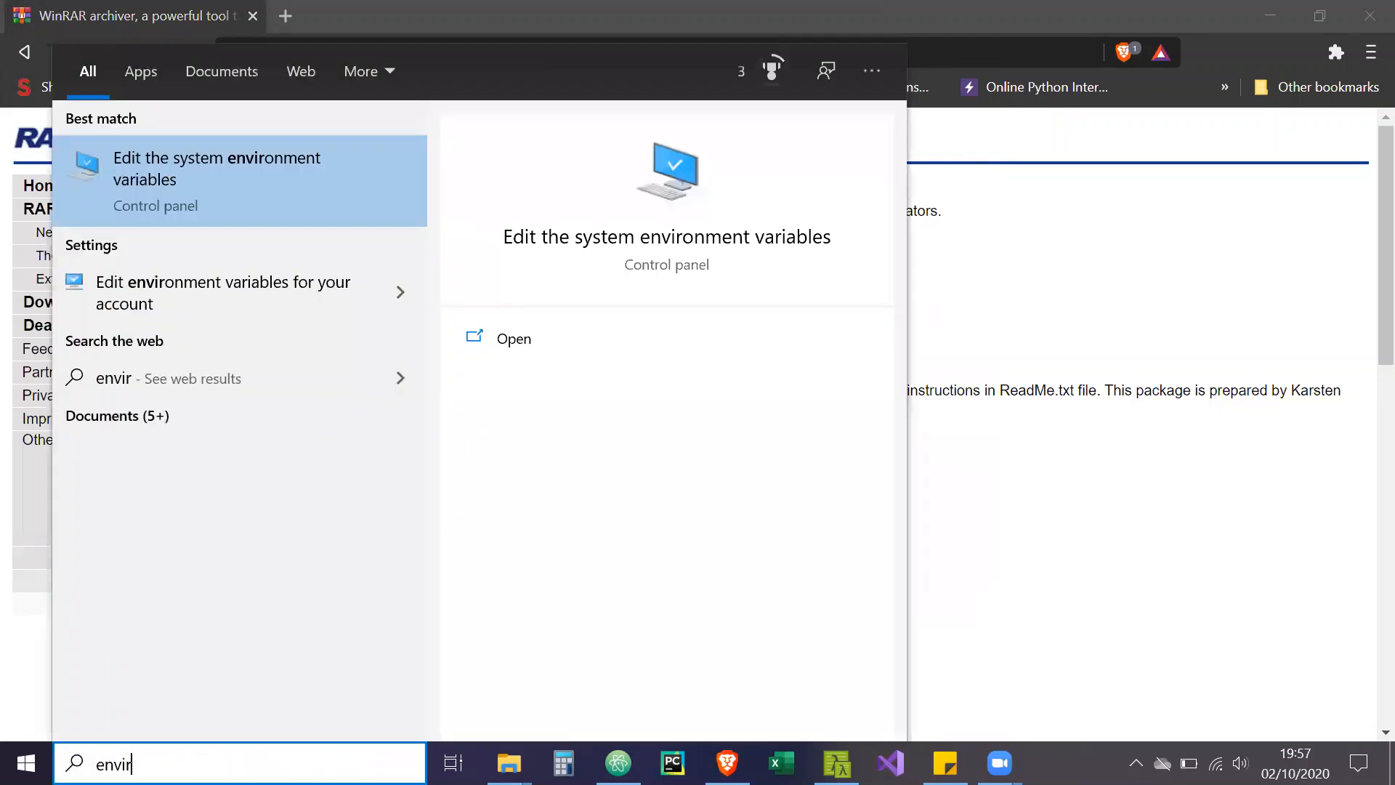
click(154, 205)
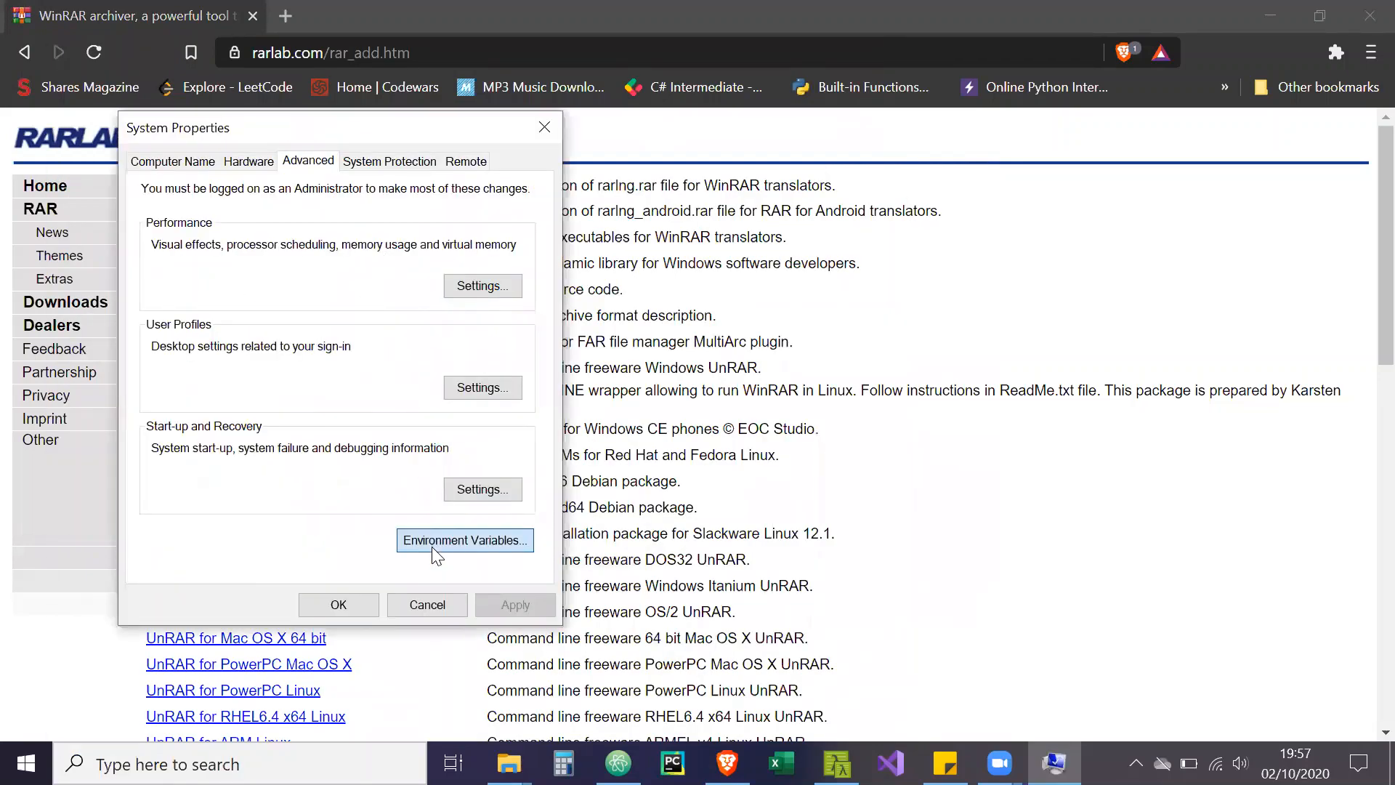
click(464, 540)
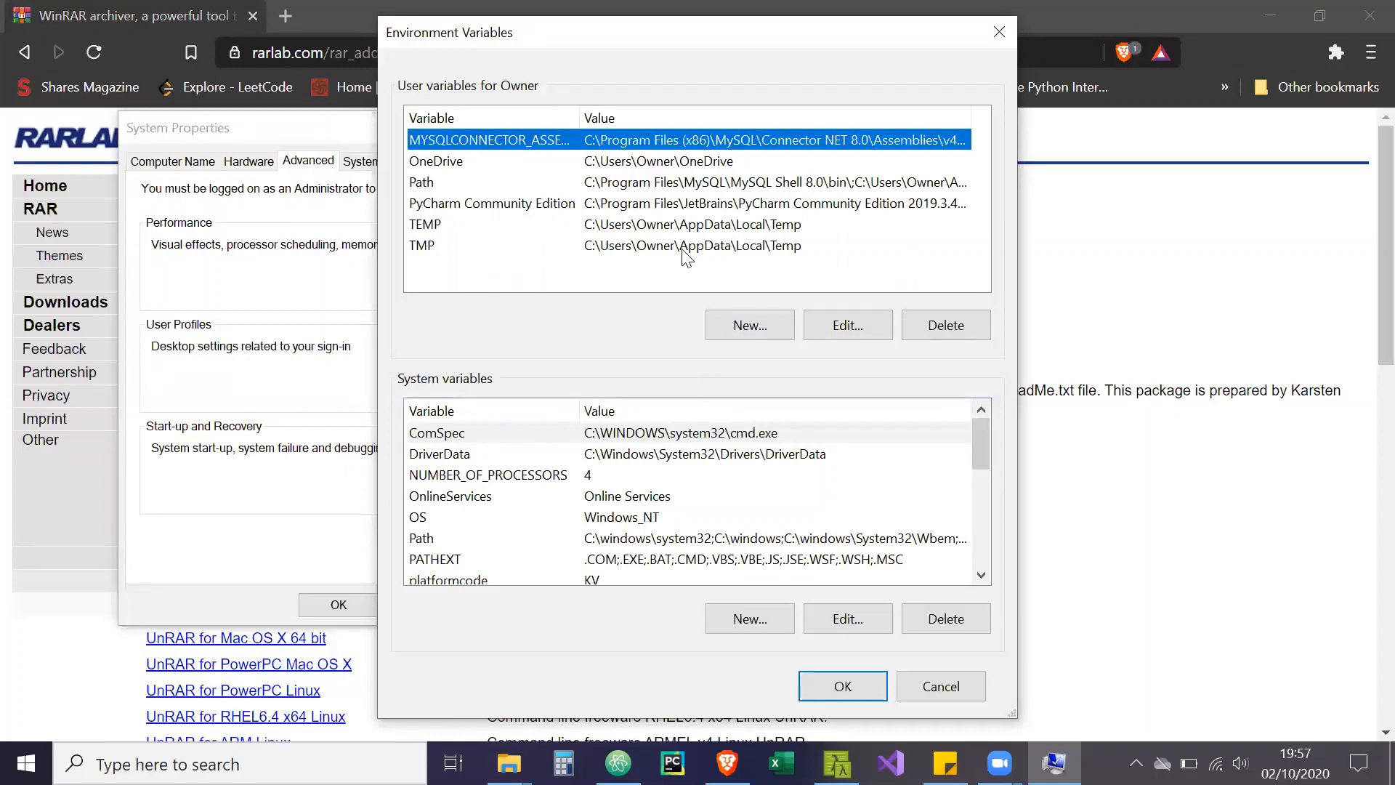
click(727, 322)
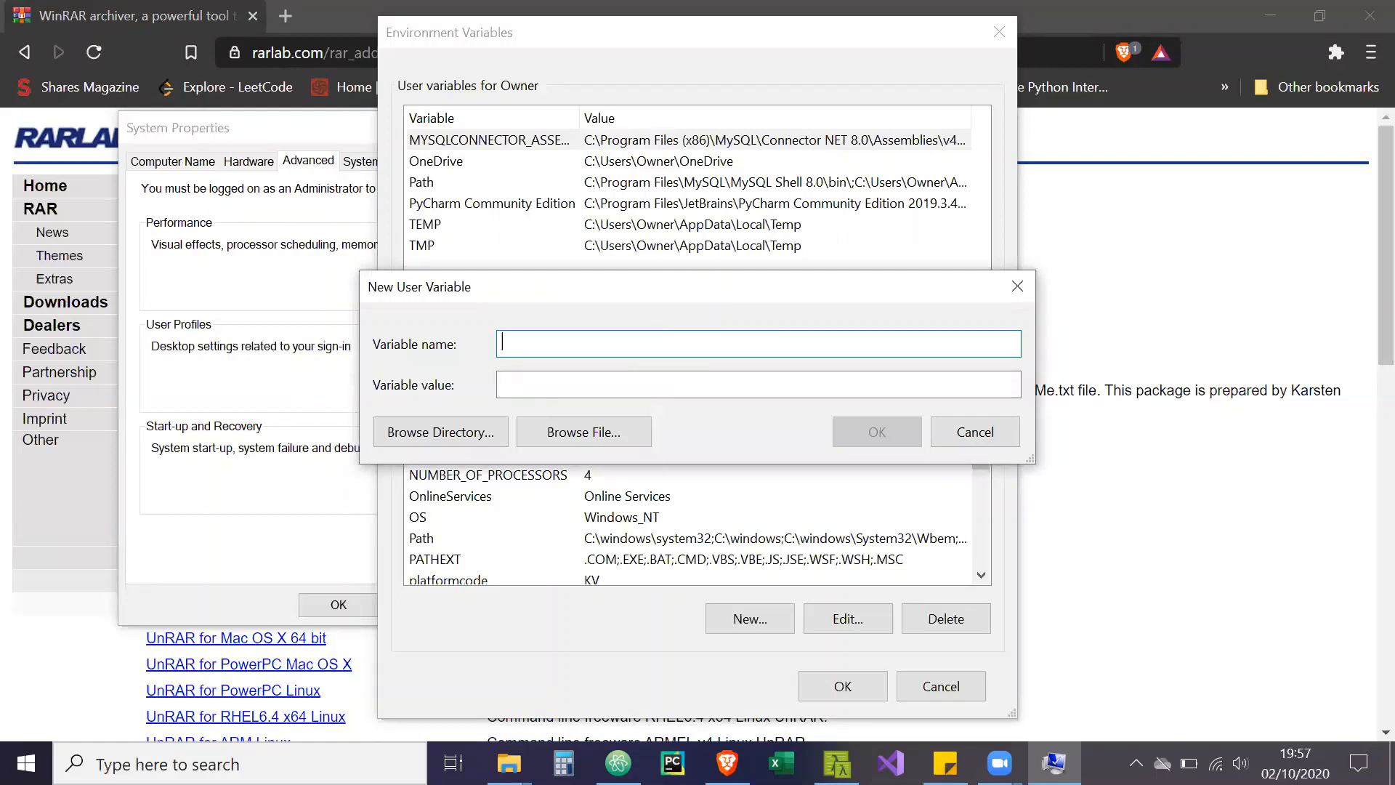
text(UNRAR_)
text(LIB_PA)
text(TH)
Name it UNRAR_LIB_PATH, browse to x64\UnRAR64.dll as its value, and confirm.
click(615, 384)
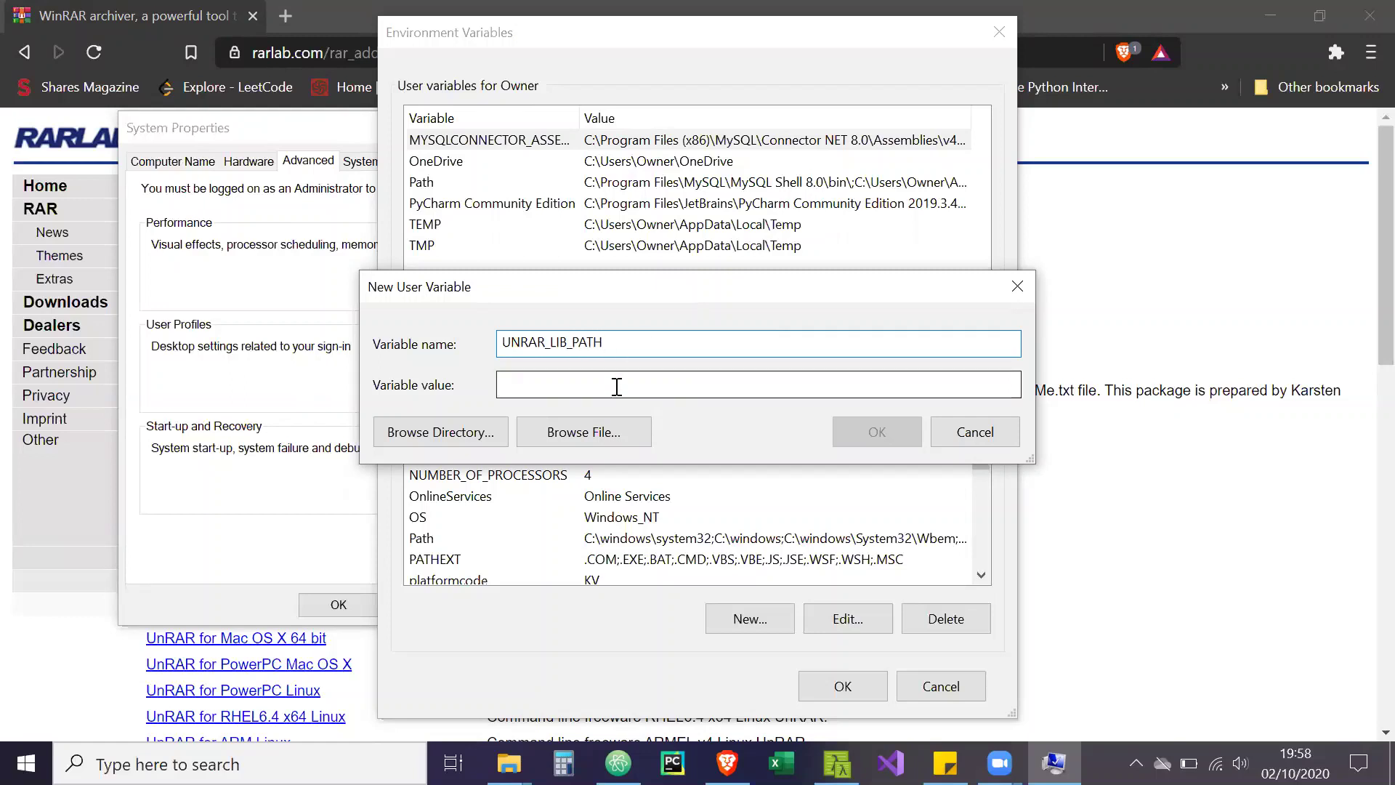
click(600, 432)
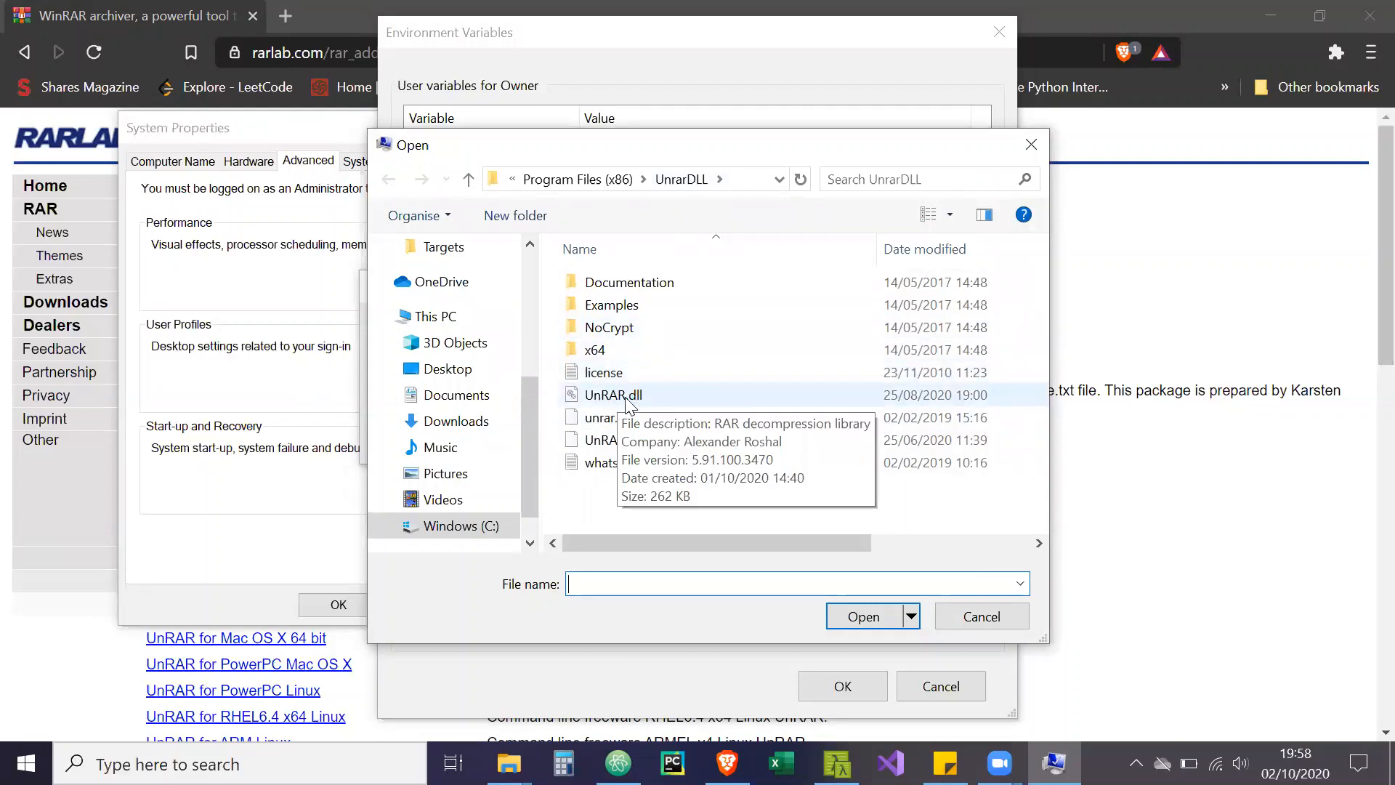
double_click(605, 349)
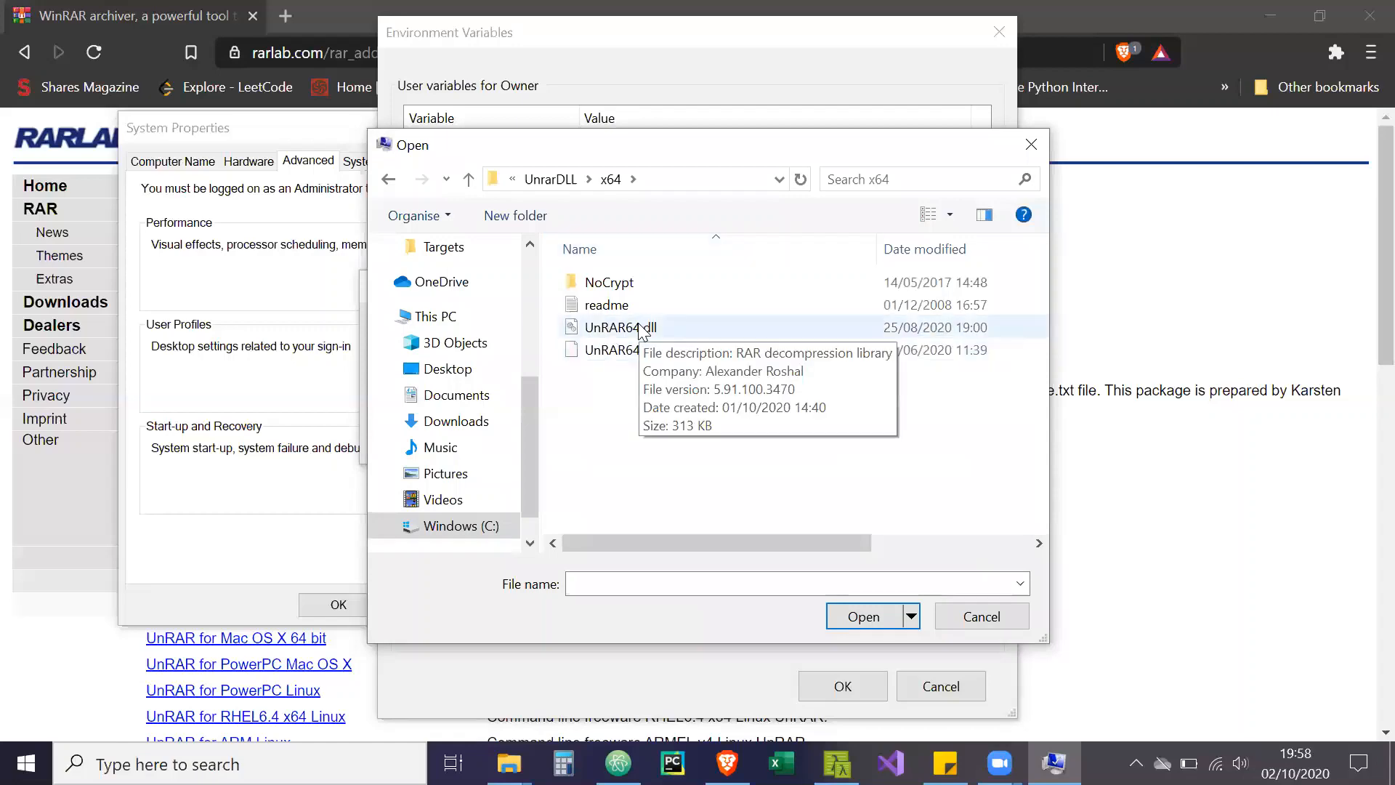
click(628, 327)
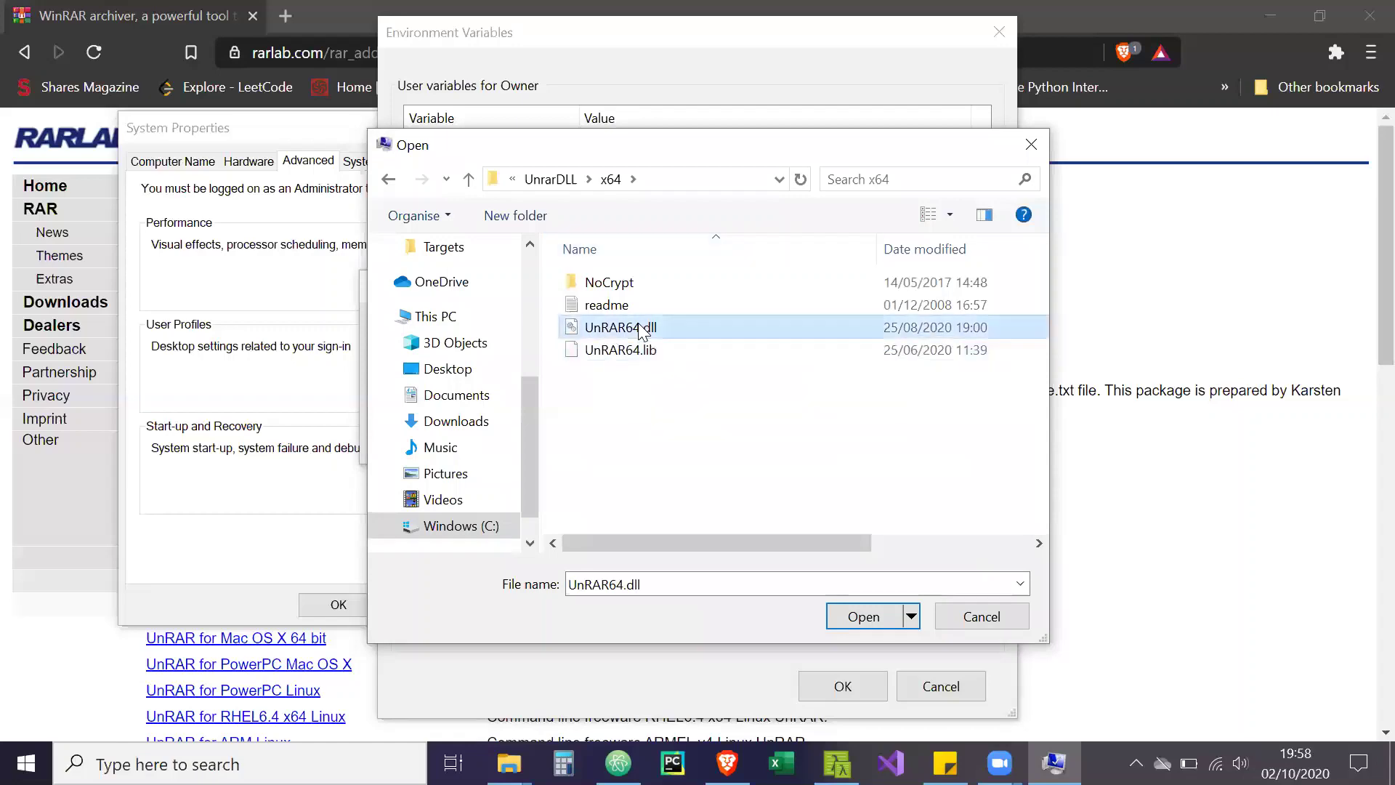
click(864, 616)
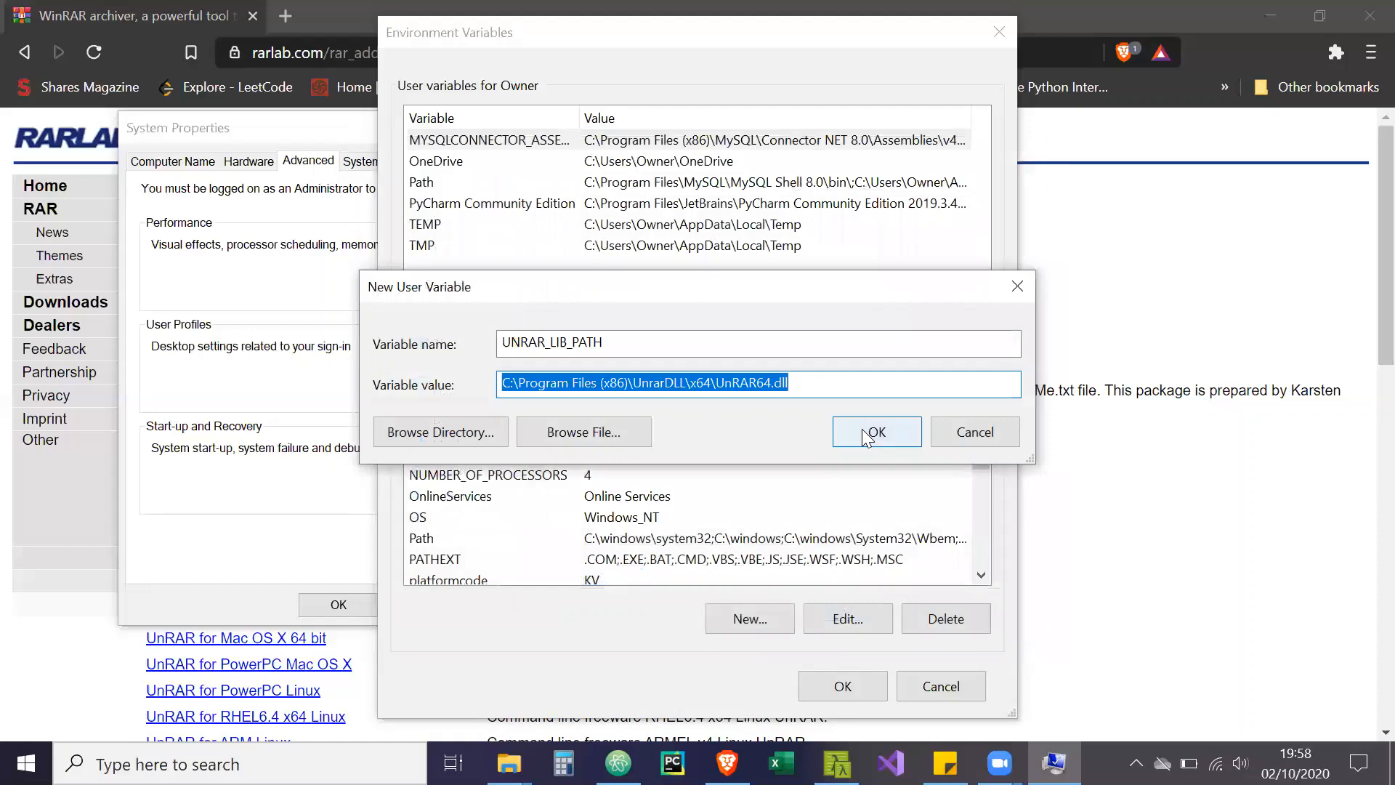
click(875, 432)
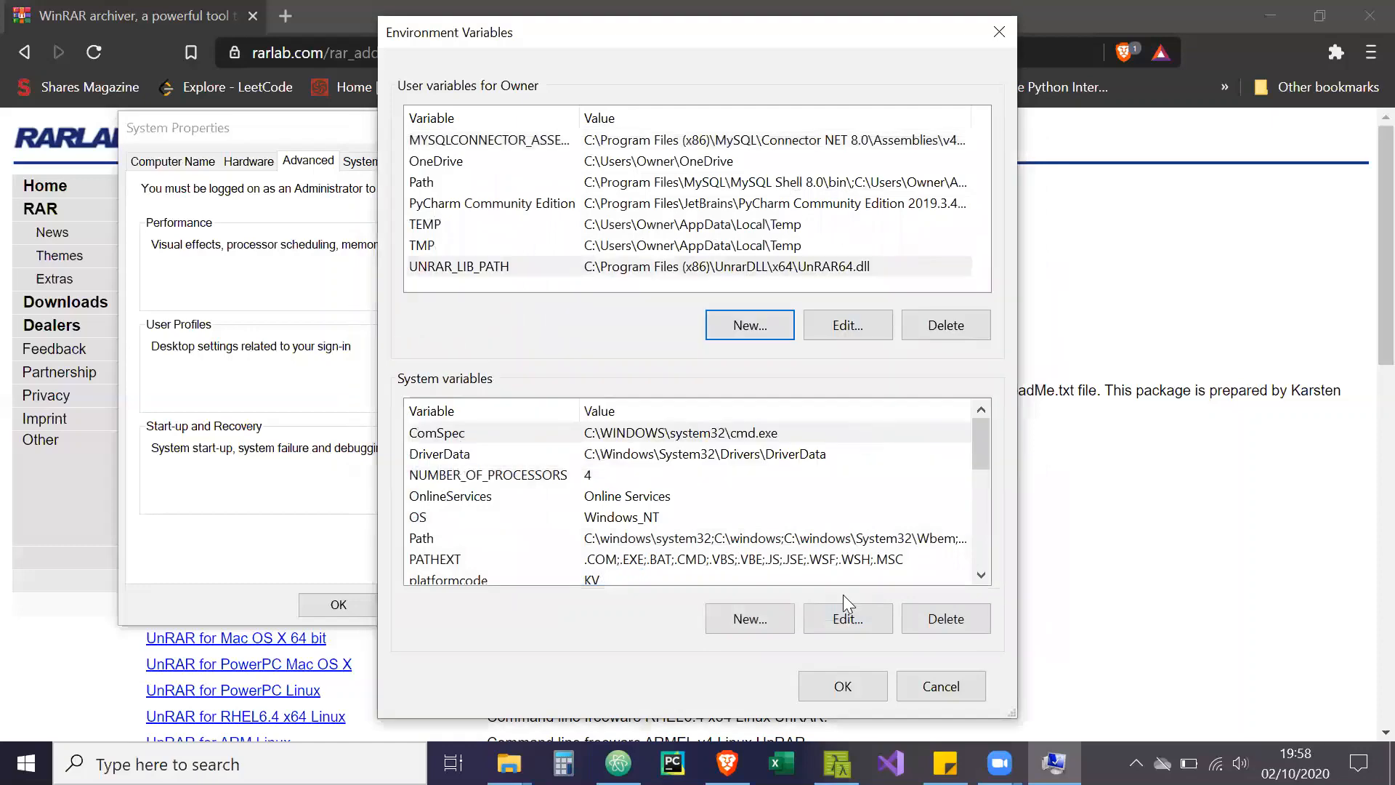
Close System Properties, return to Atom and rerun unrar_test.py.
click(855, 683)
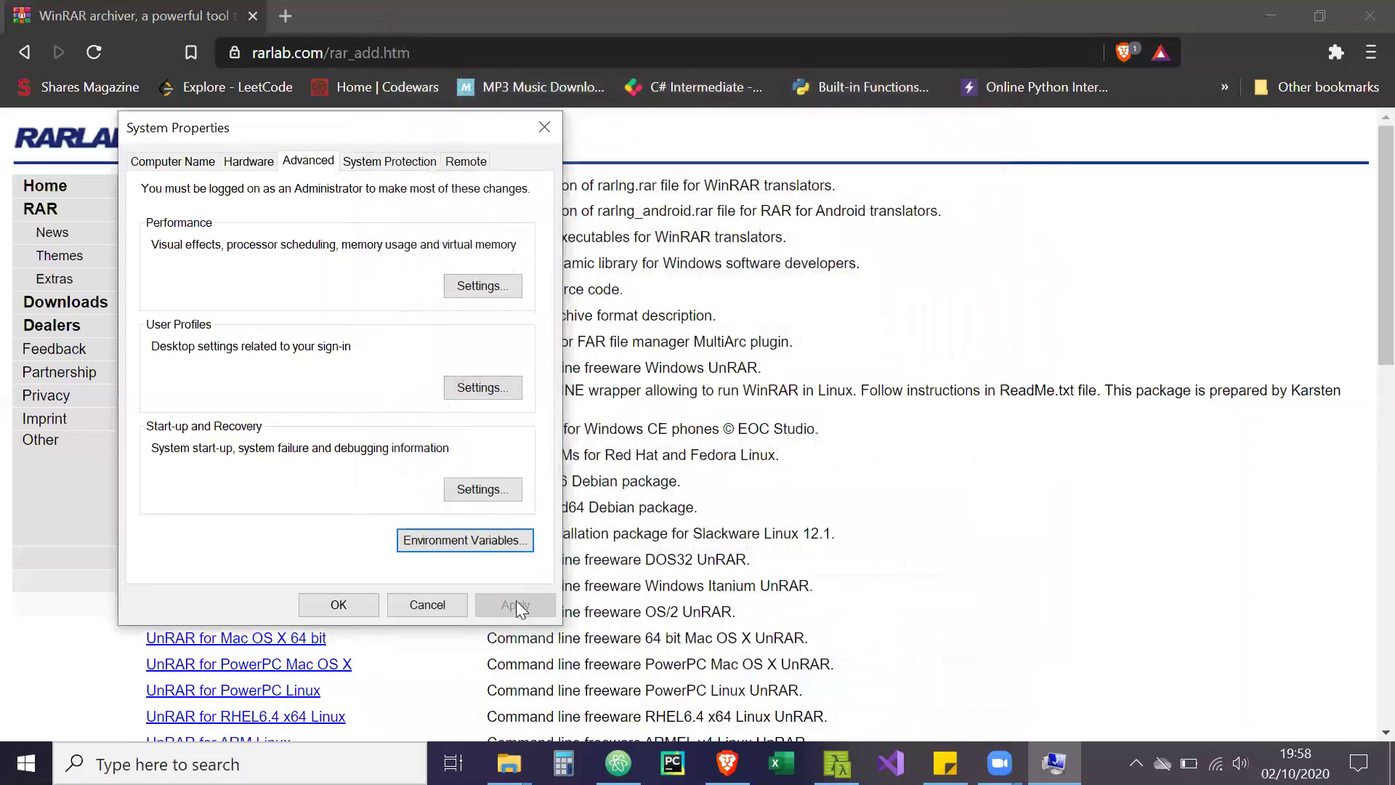
click(338, 604)
click(617, 763)
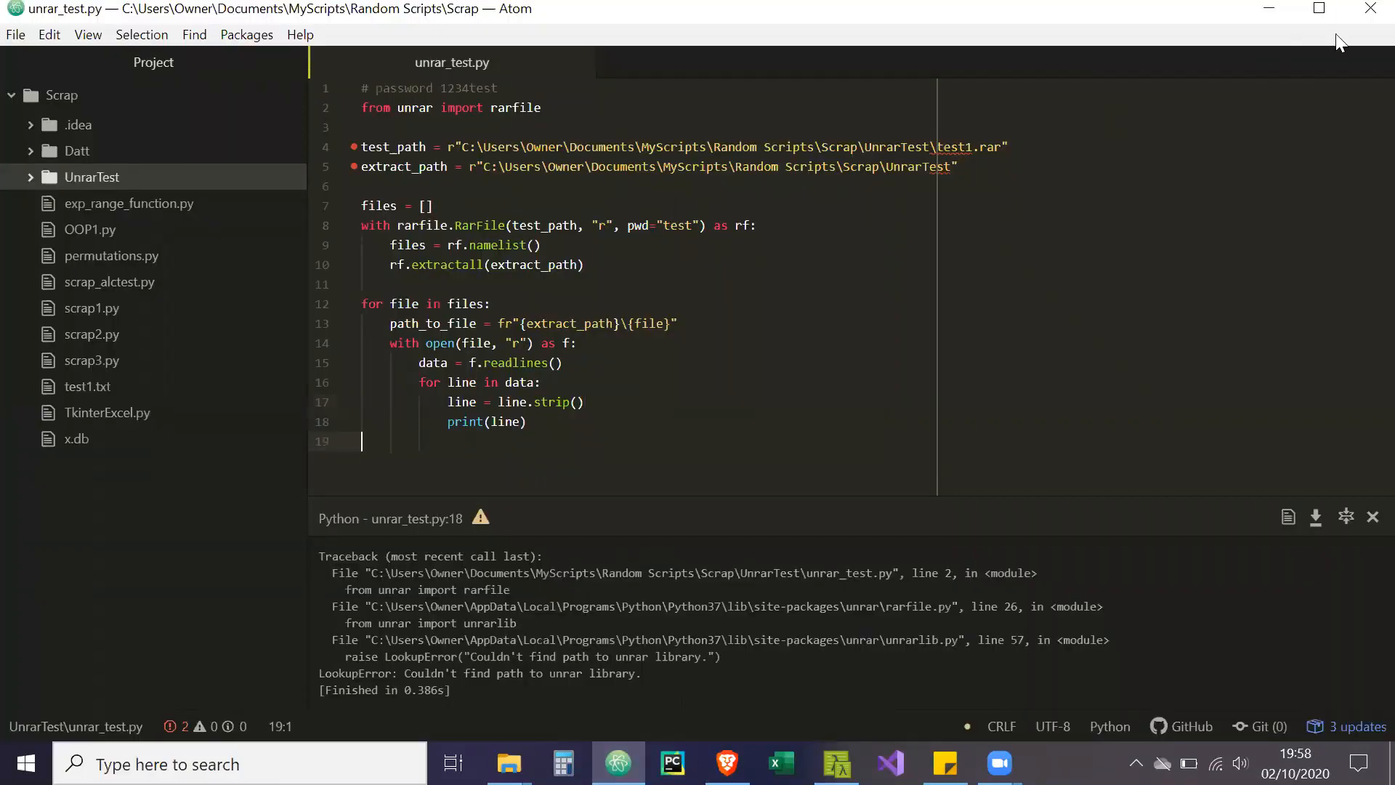
click(1370, 9)
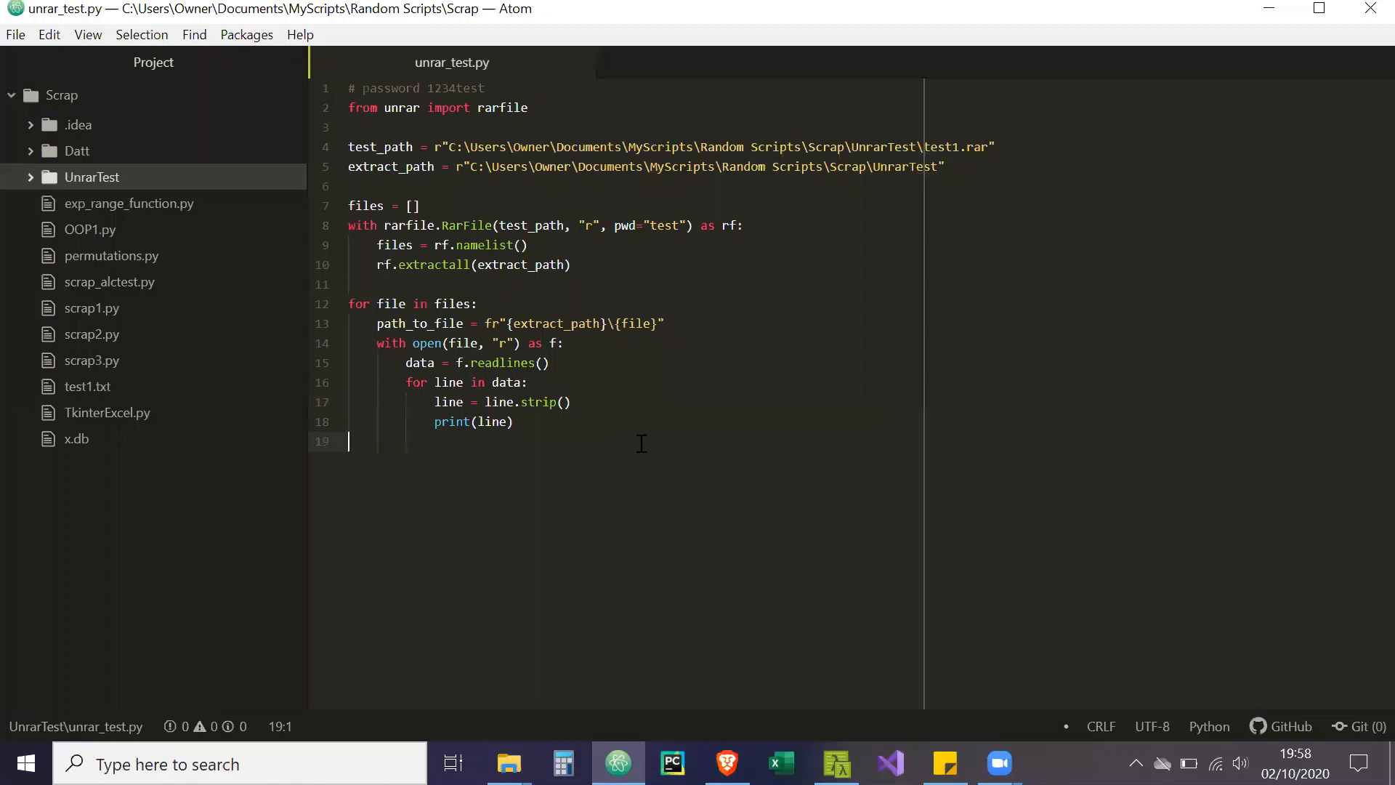
click(678, 292)
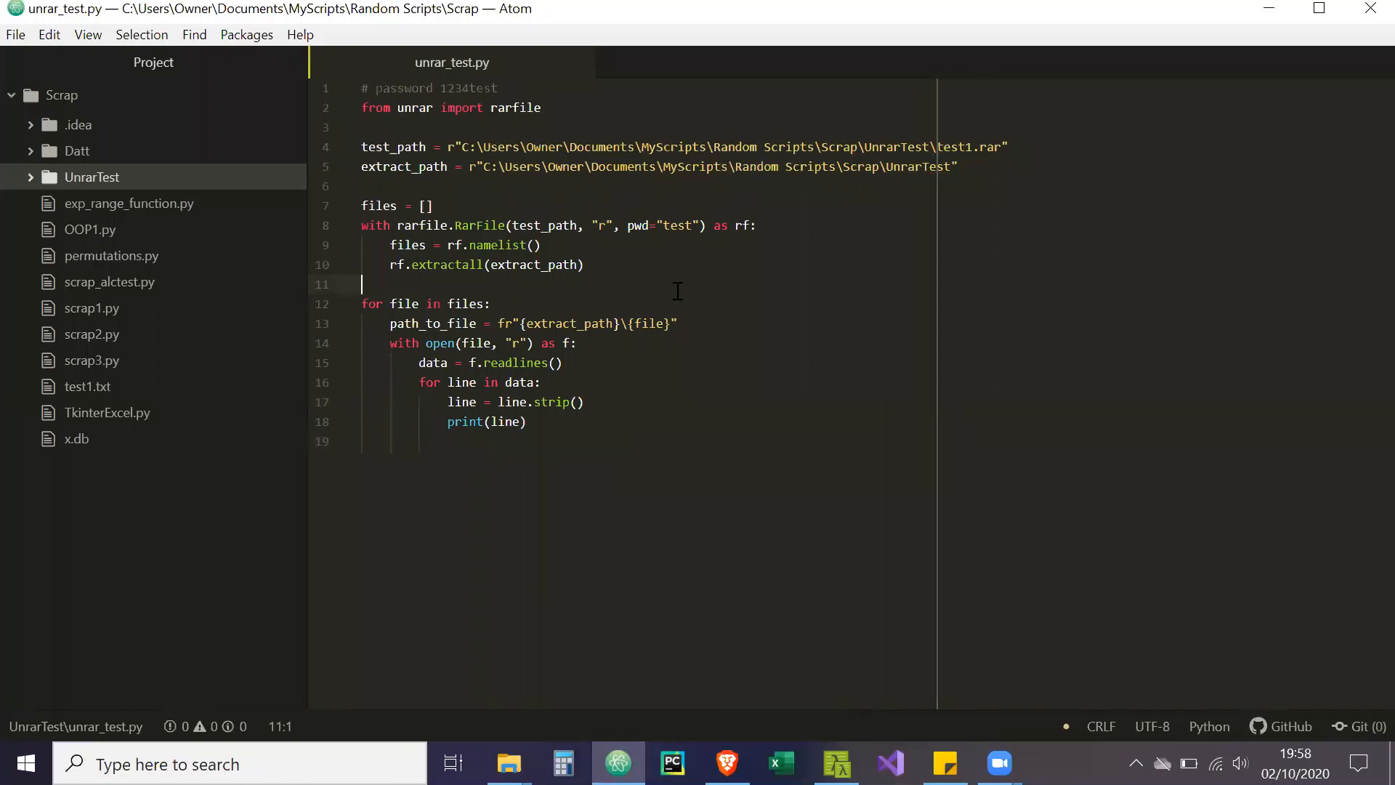
key(ctrl+shift+b)
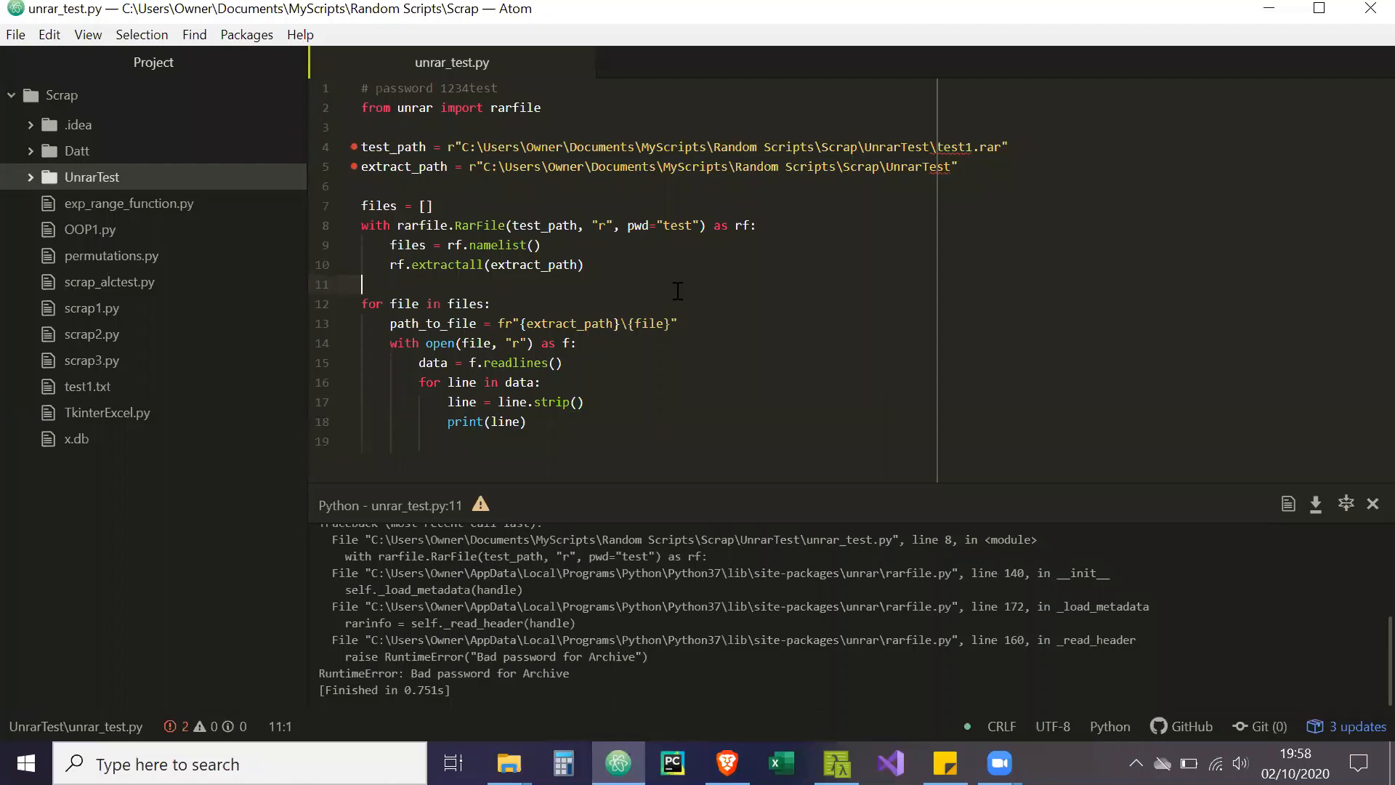
click(470, 205)
key(shift+Down)
key(shift+Down)
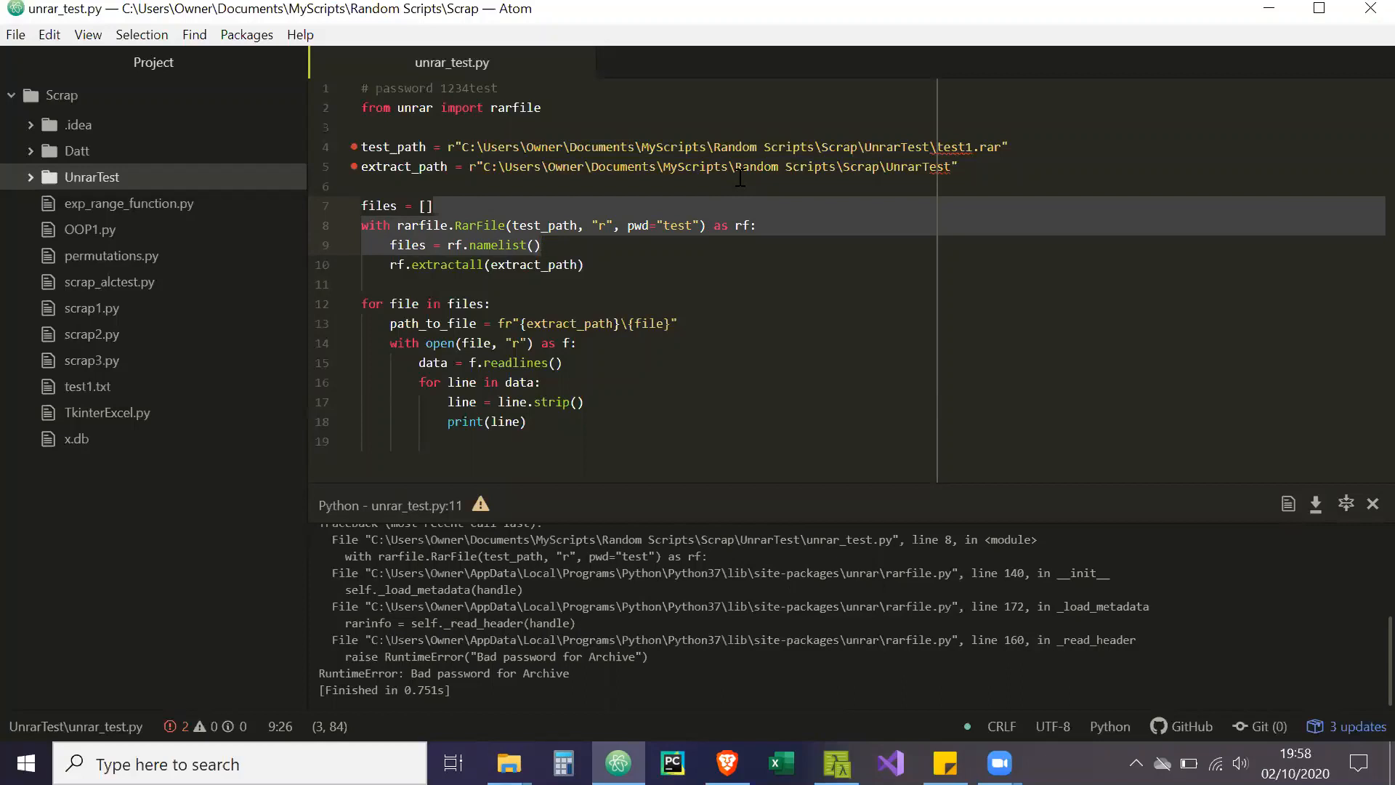
click(690, 226)
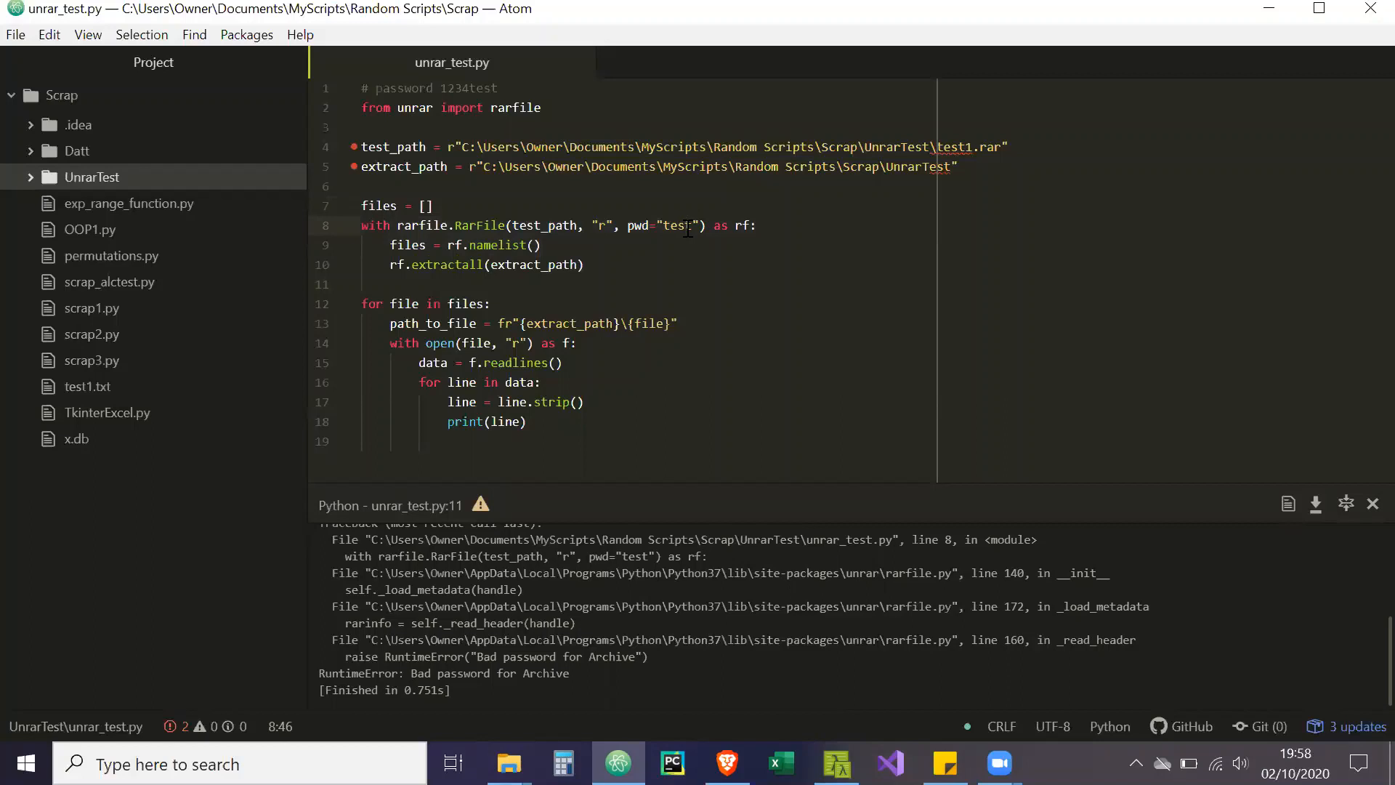
click(663, 226)
key(ctrl+s)
key(ctrl+shift+b)
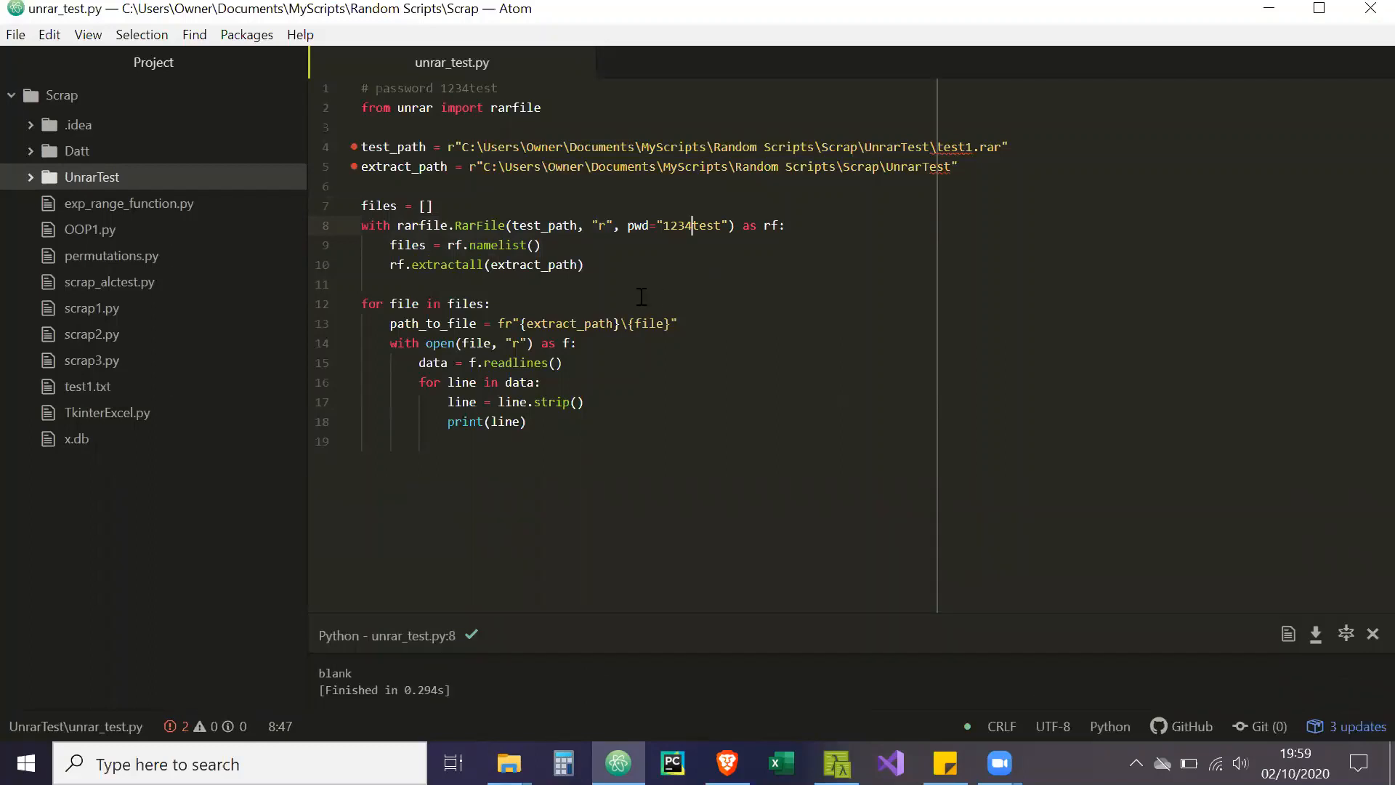
click(587, 284)
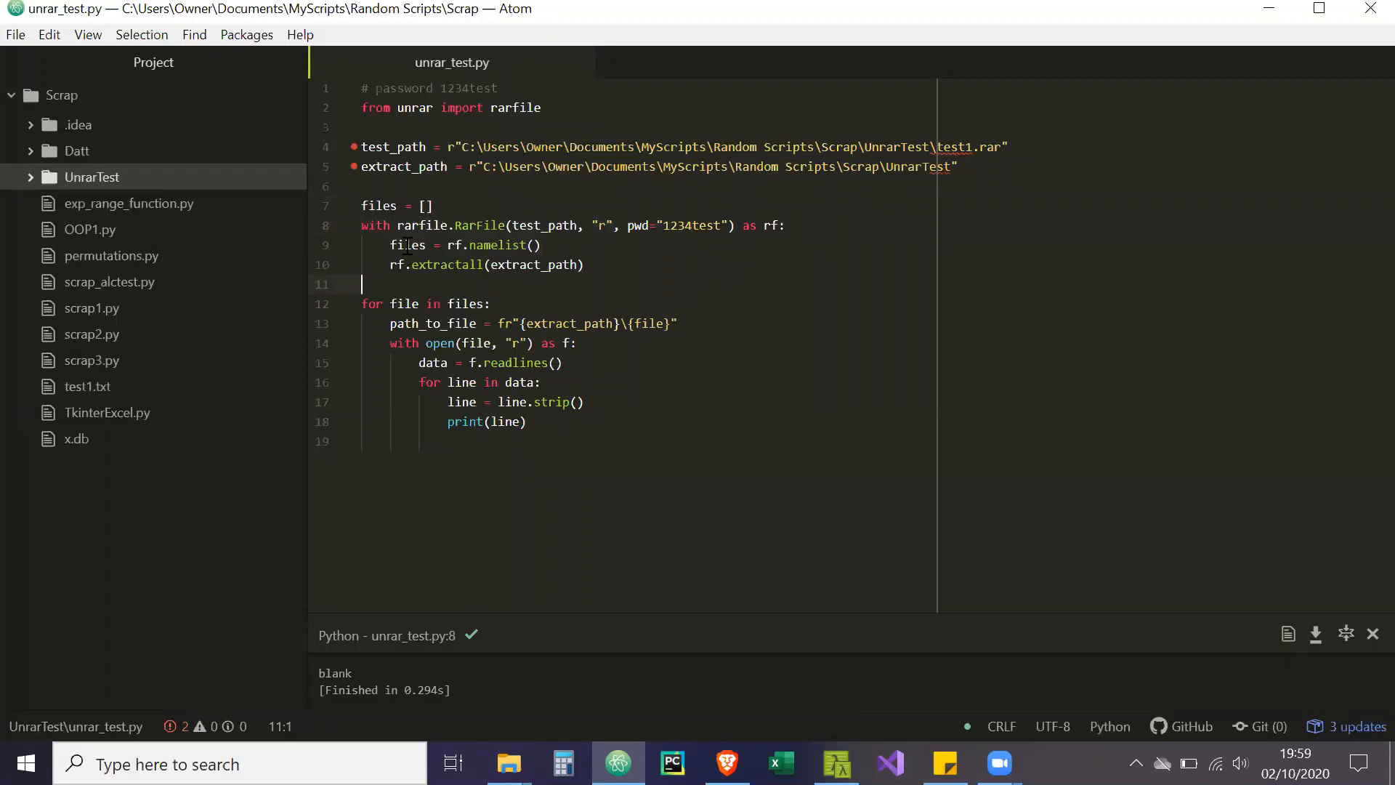
mouse_move(509, 764)
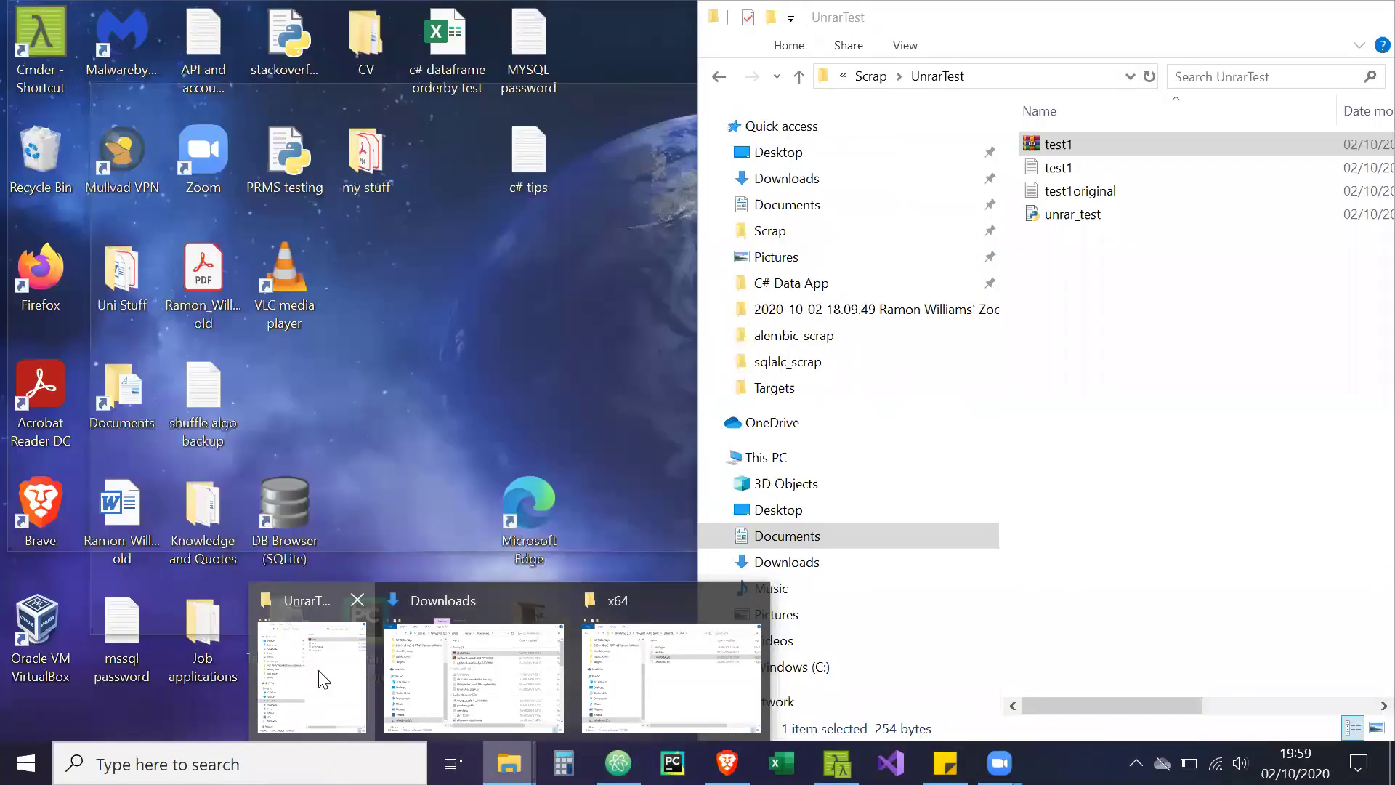
click(311, 671)
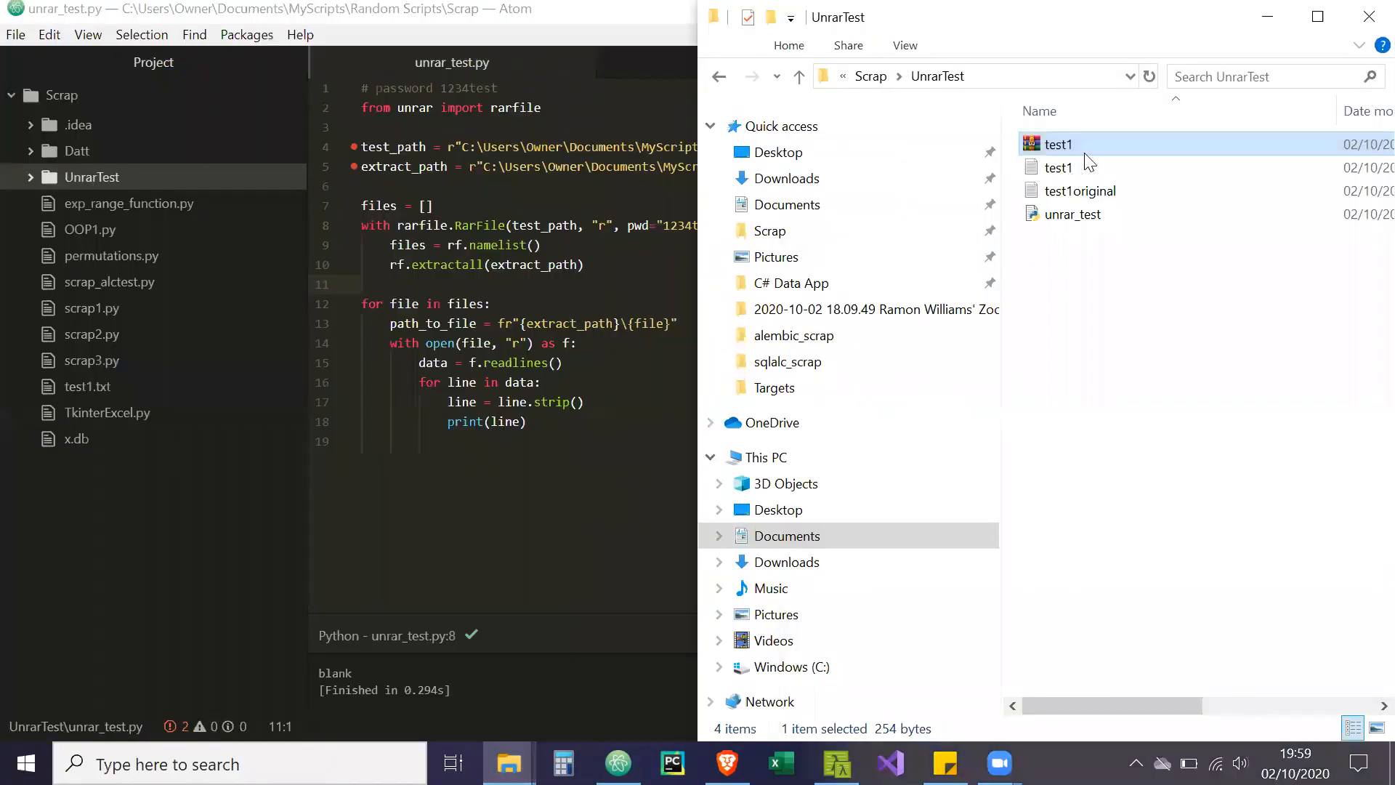
double_click(1058, 168)
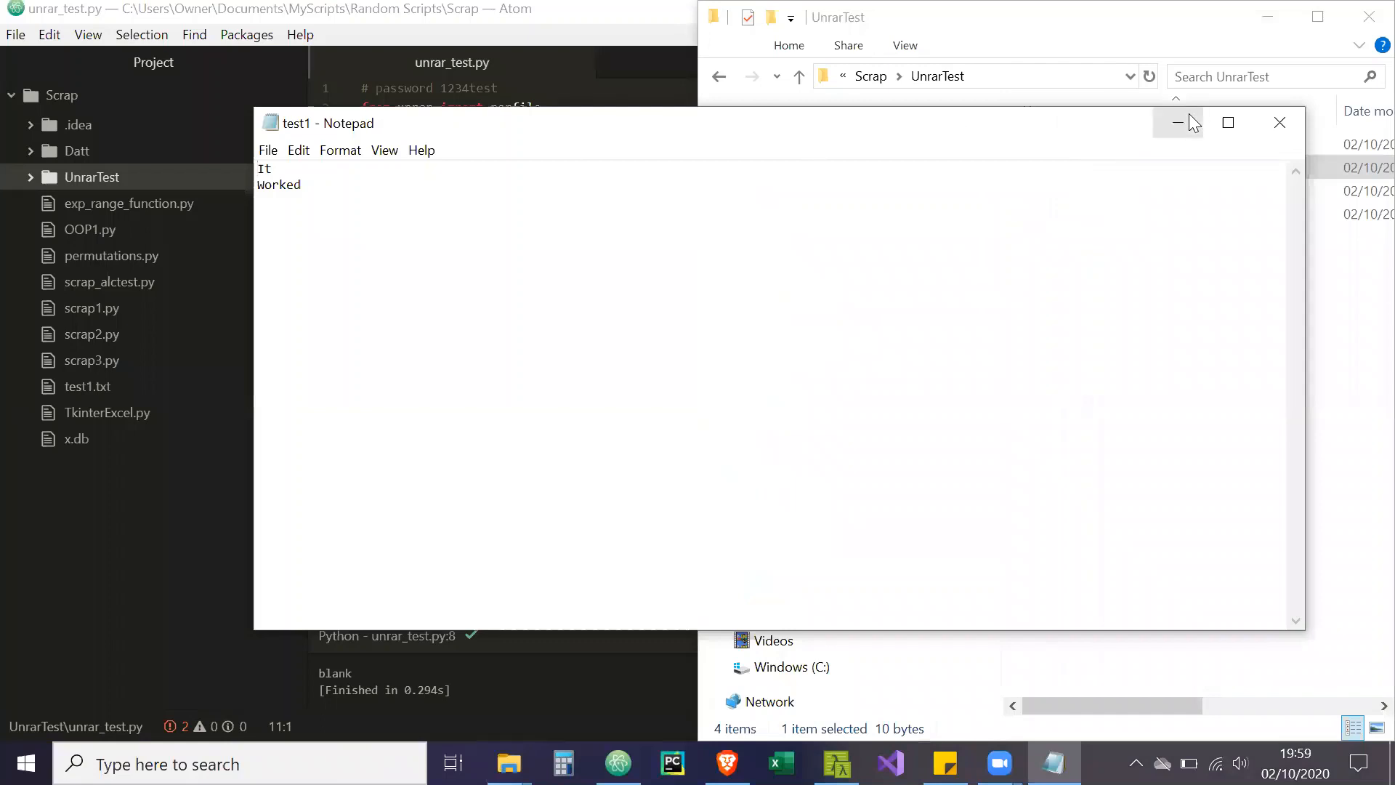
click(1280, 123)
click(1267, 17)
Delete the line = line.strip() line from the script and rerun it.
click(538, 401)
drag(585, 403, 450, 406)
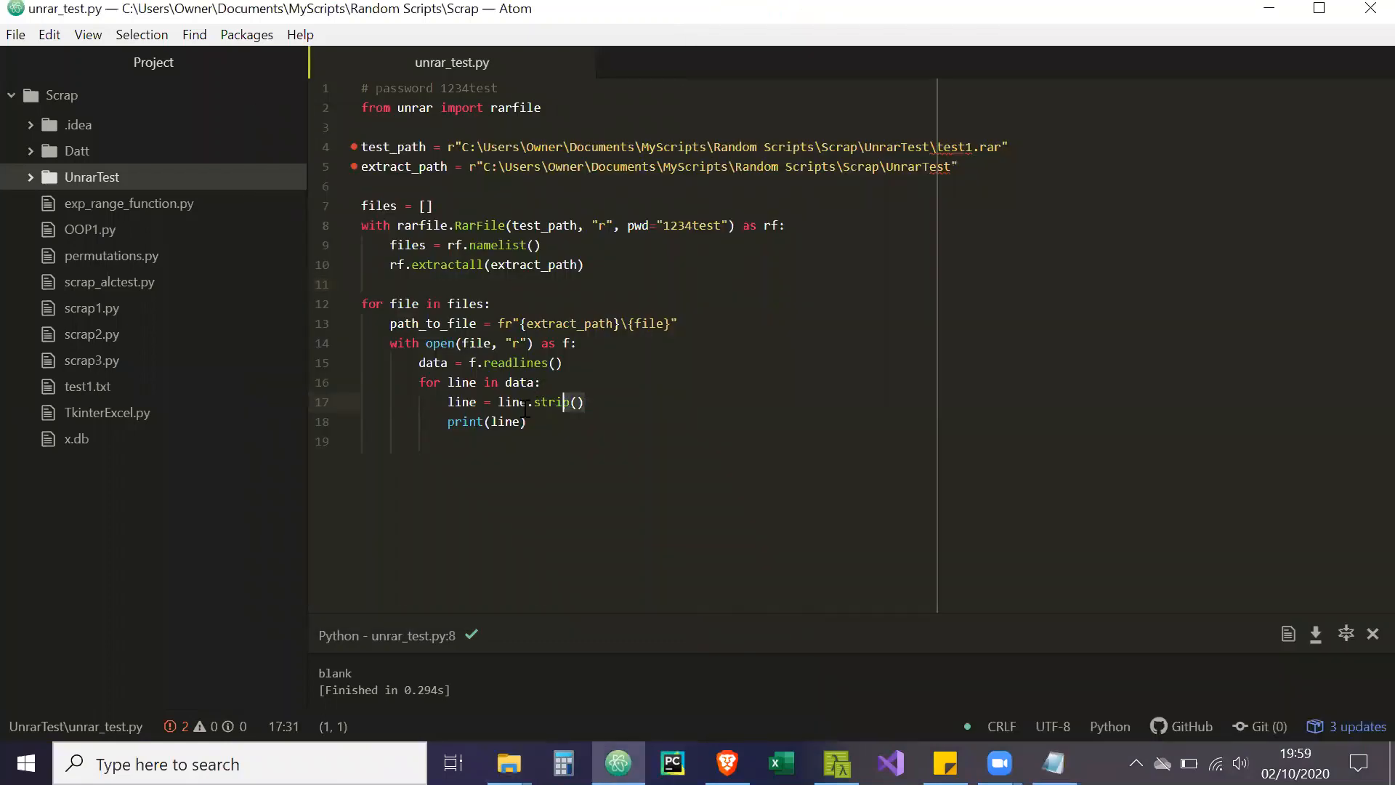
key(BackSpace)
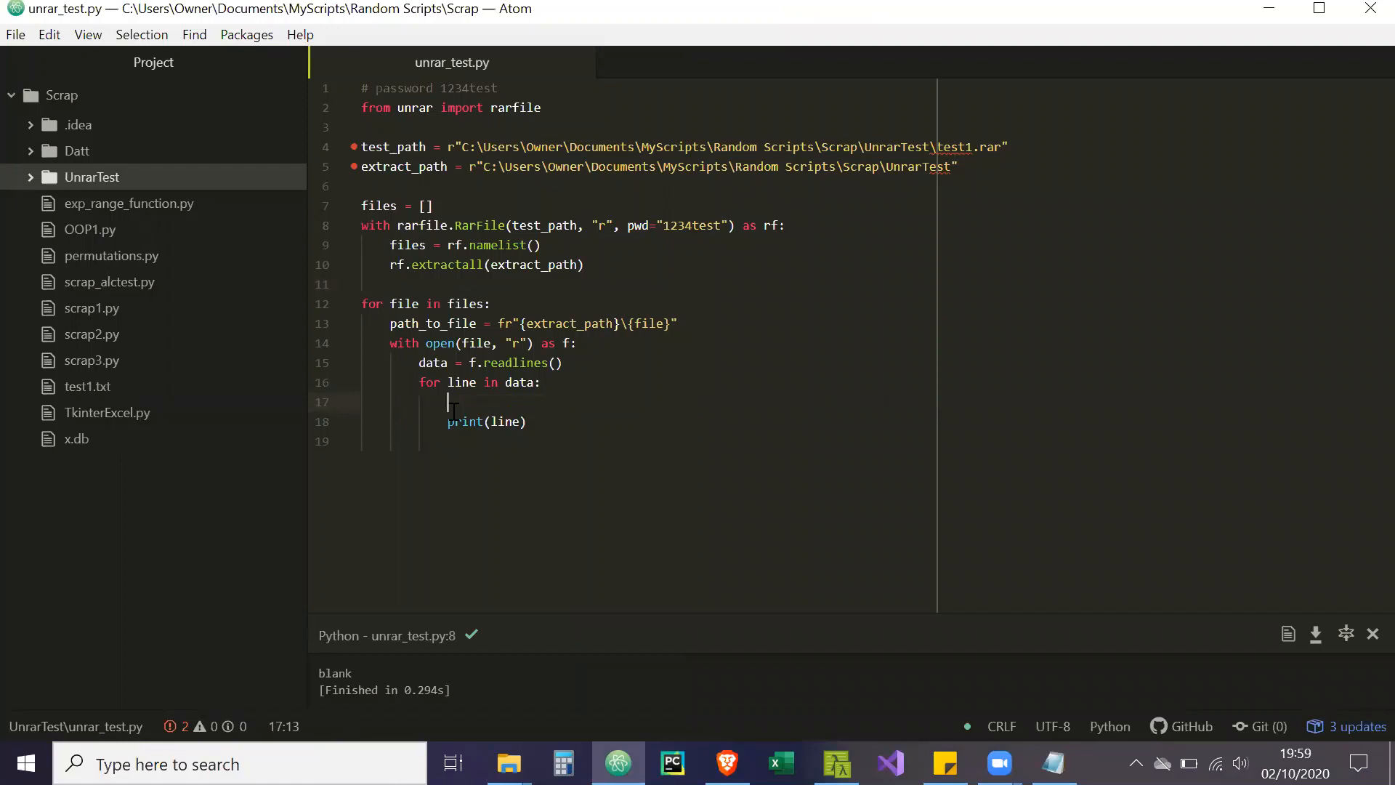
key(BackSpace)
key(BackSpace)
key(ctrl+shift+b)
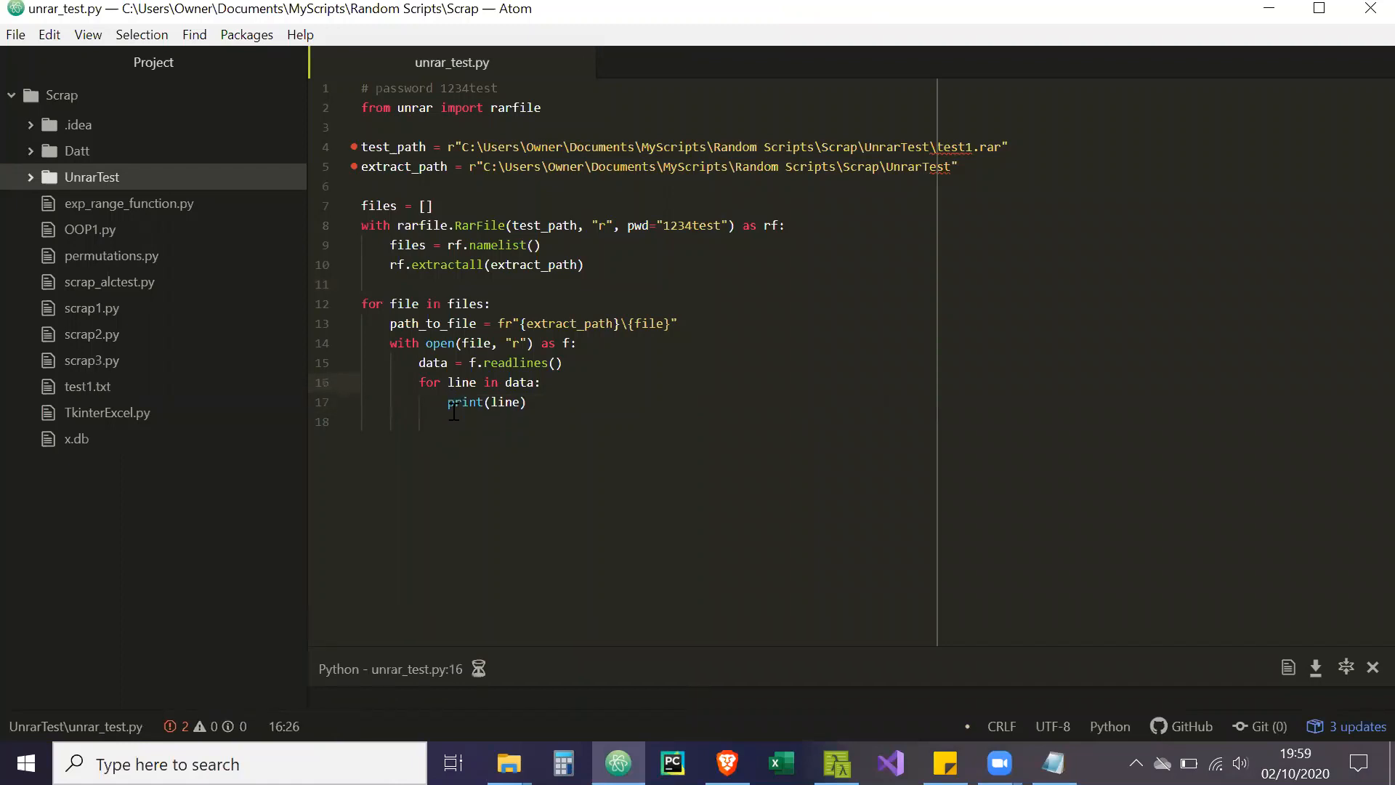
Add print(path_to_file) after line 13, save and run to print the extracted file's path.
click(642, 324)
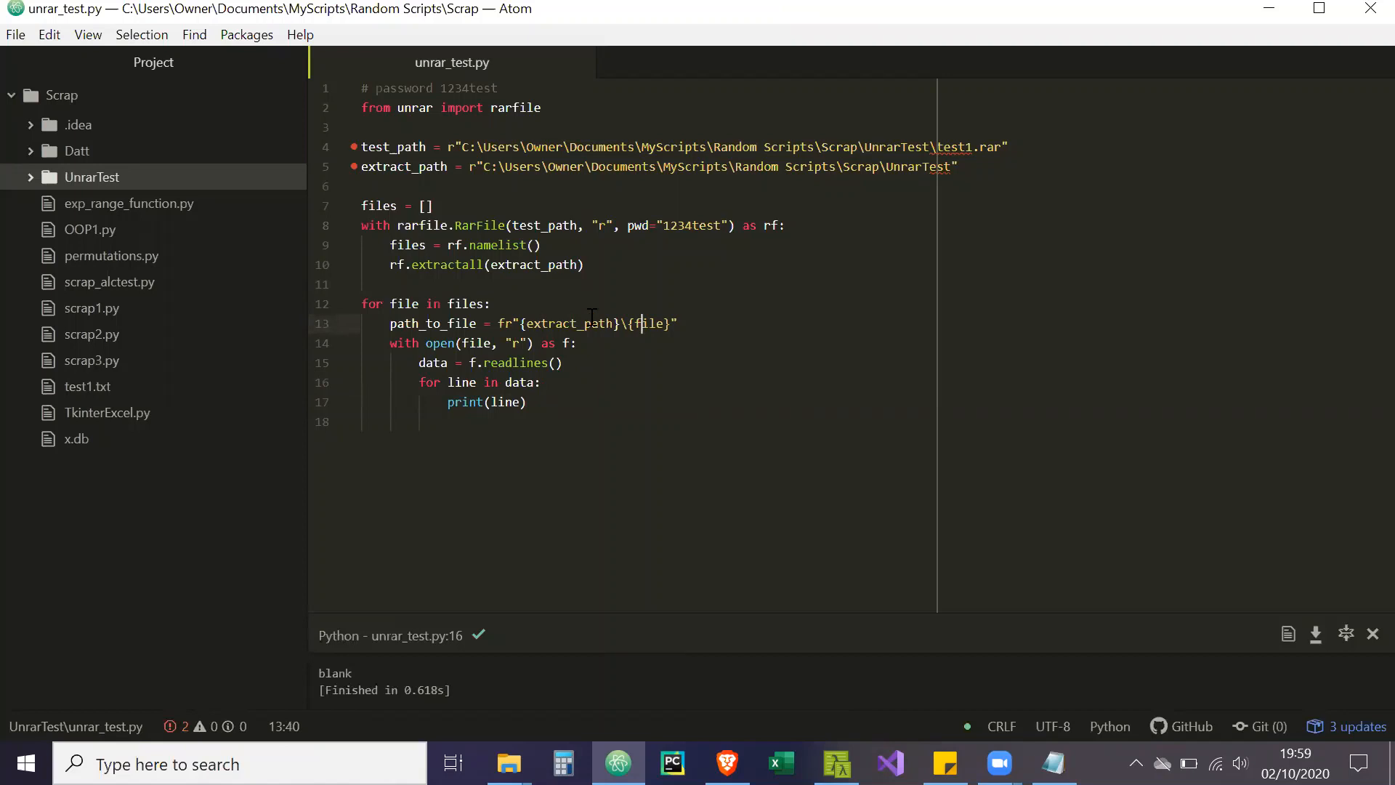
click(593, 323)
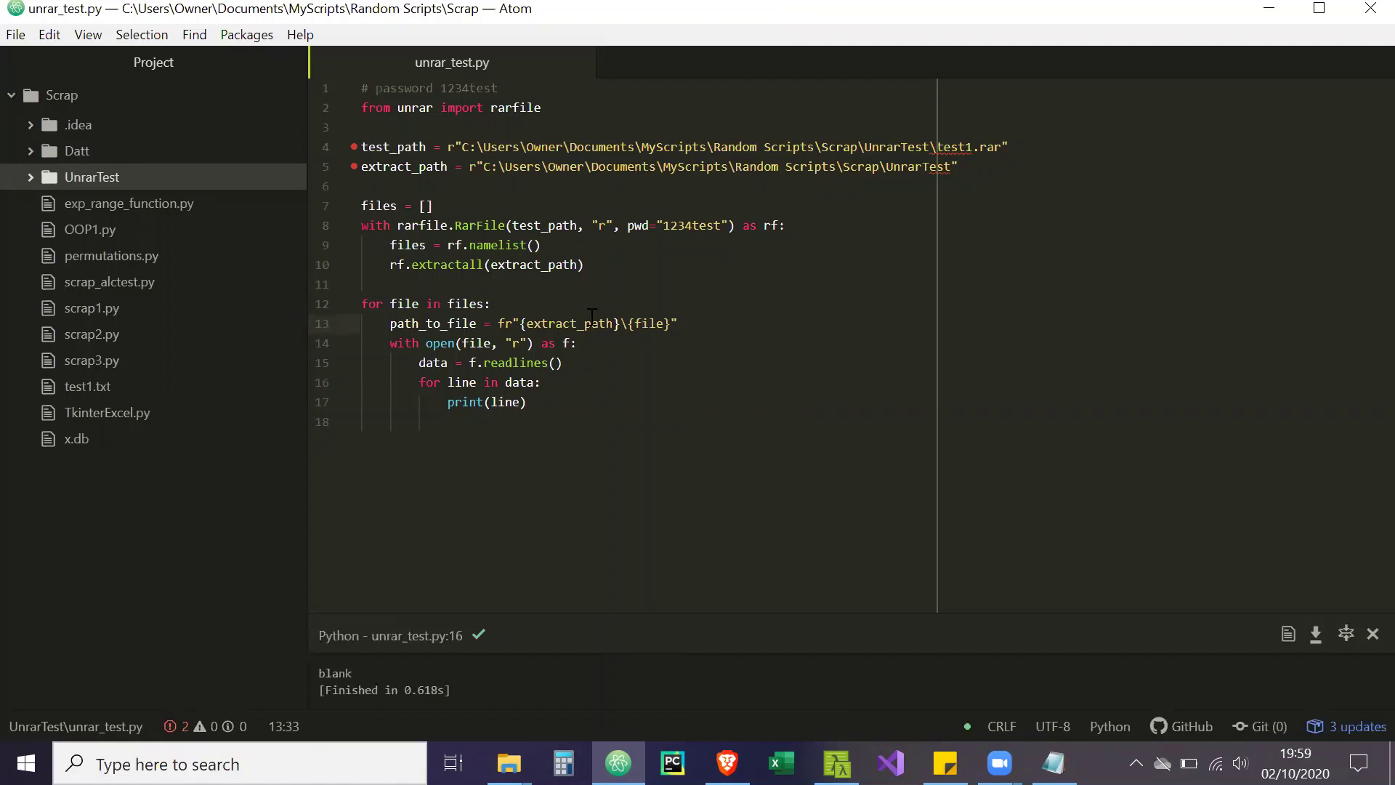
click(708, 324)
key(Return)
text(print()
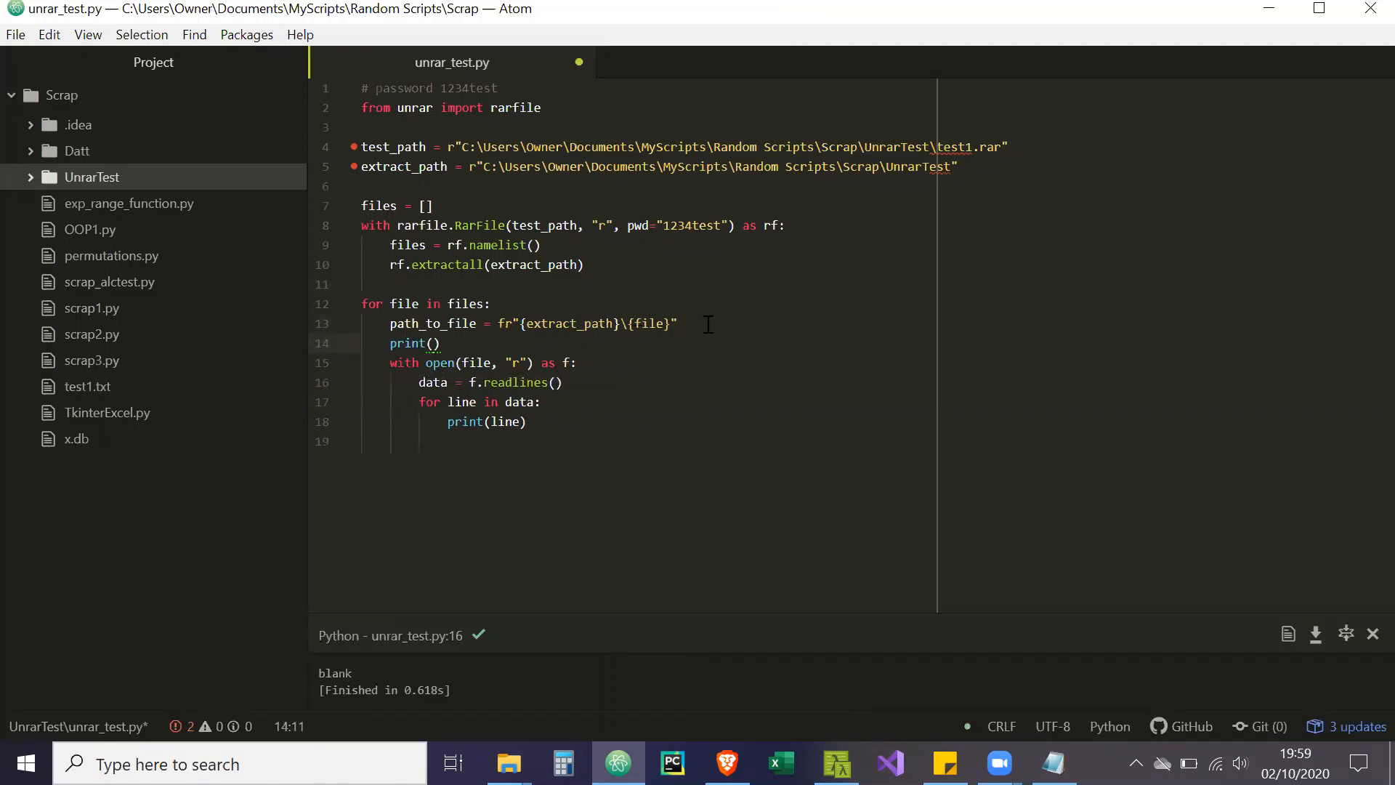
text(path_to)
text(_f)
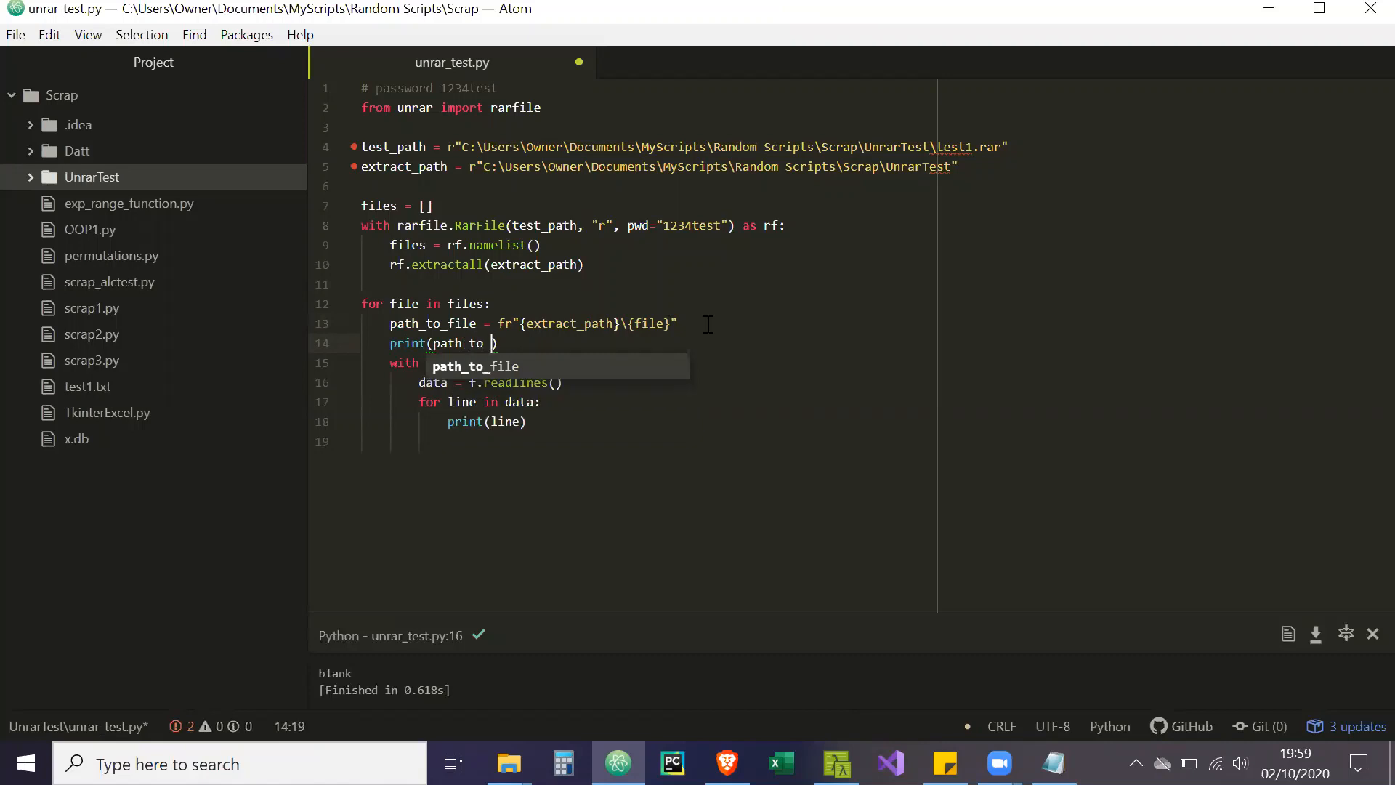
key(Tab)
key(ctrl+s)
key(ctrl+shift+b)
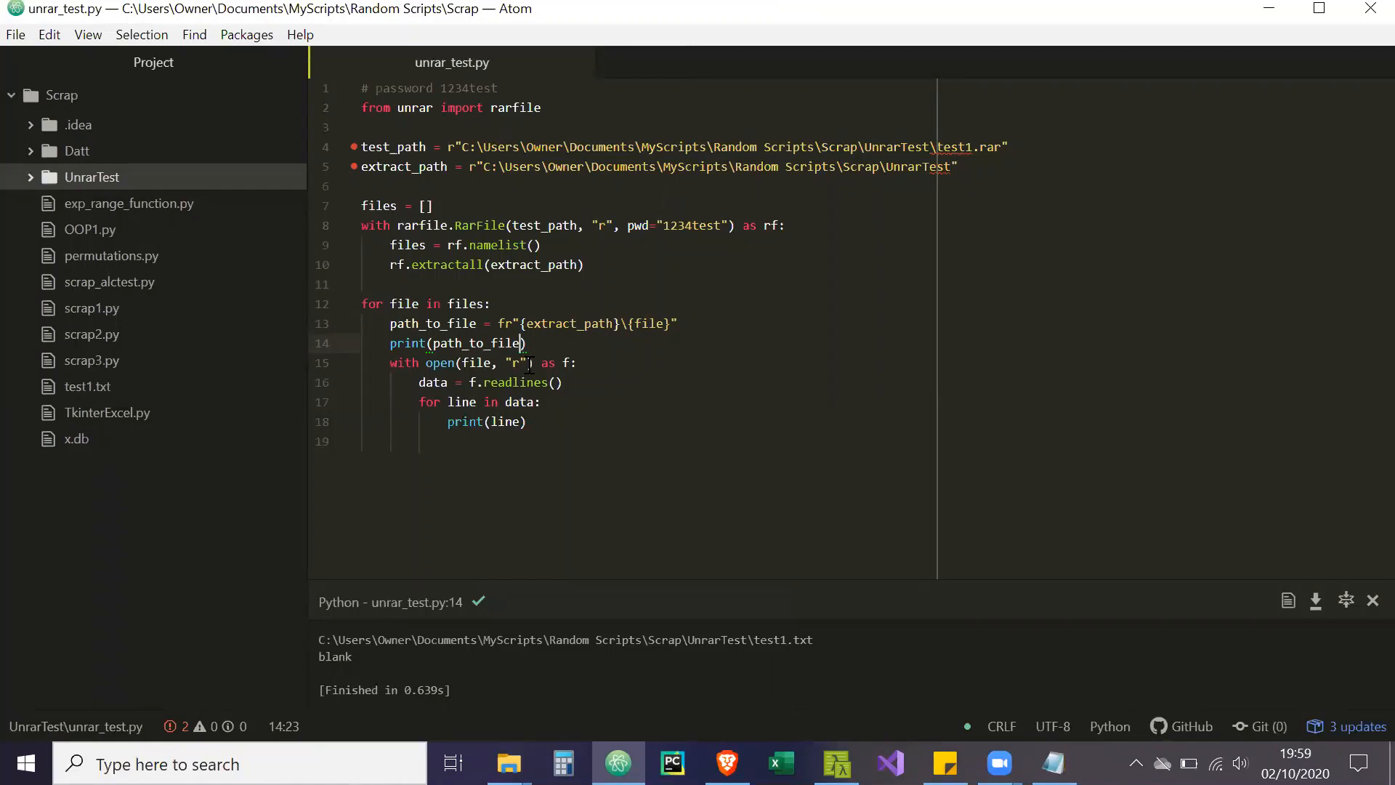
Change open(file) to open(path_to_file), save and run the script.
click(461, 362)
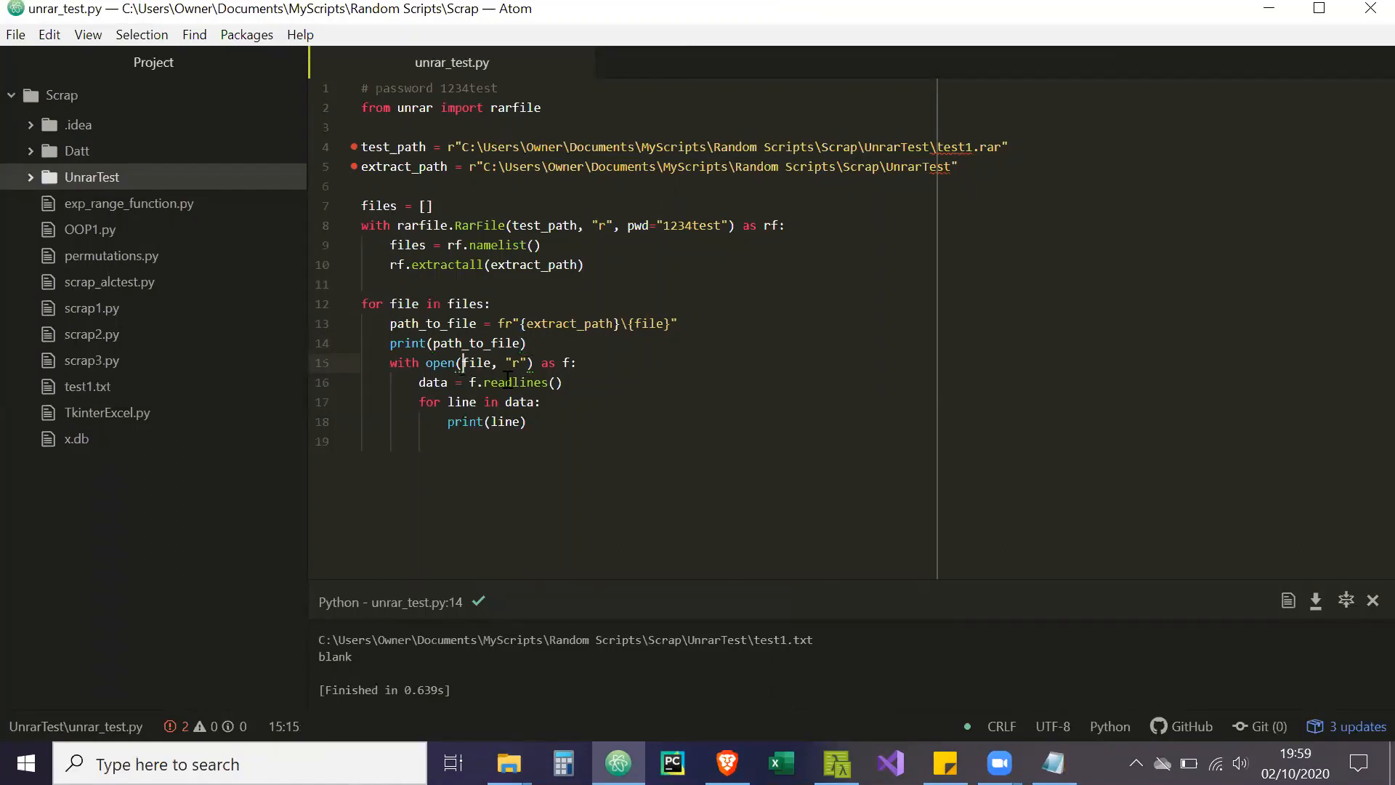
text(path_to_)
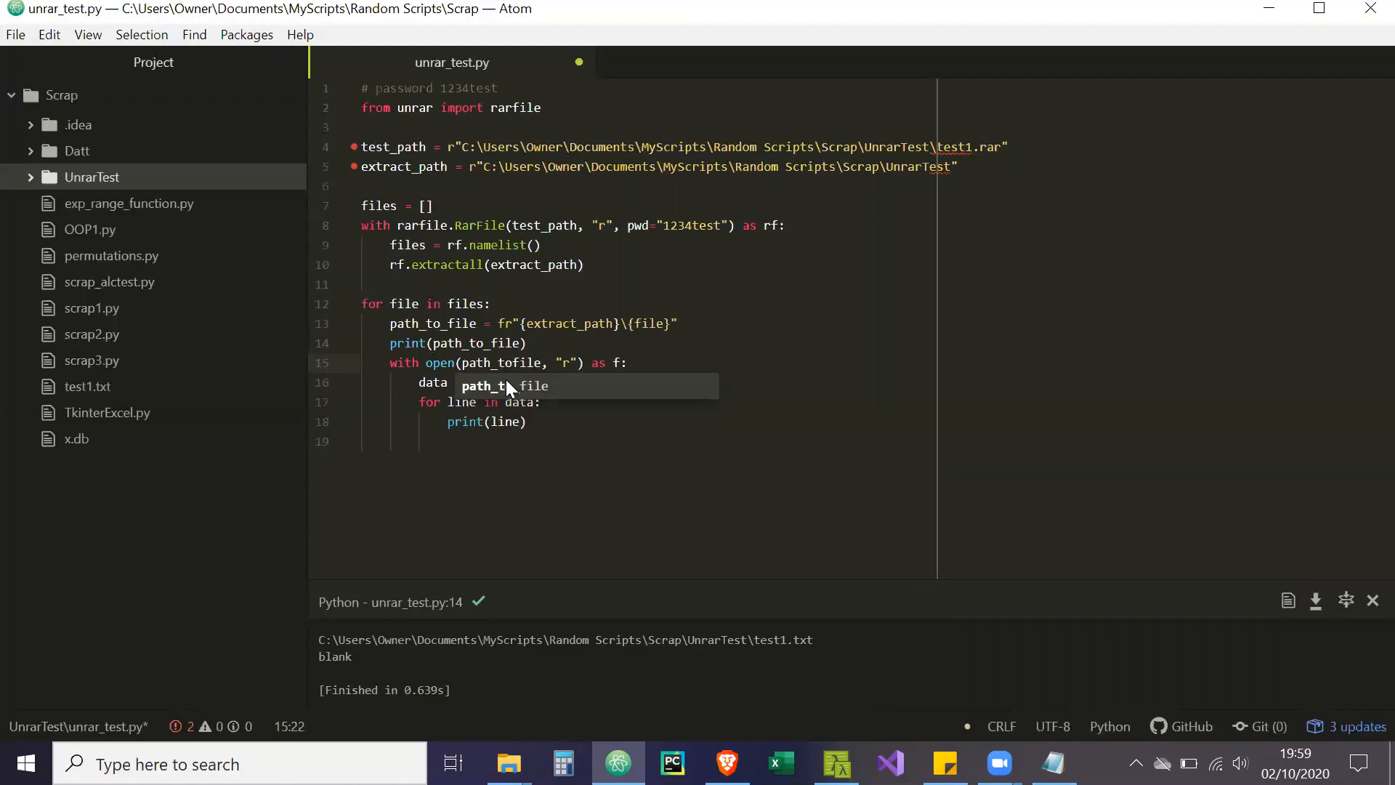
key(ctrl+s)
key(ctrl+shift+b)
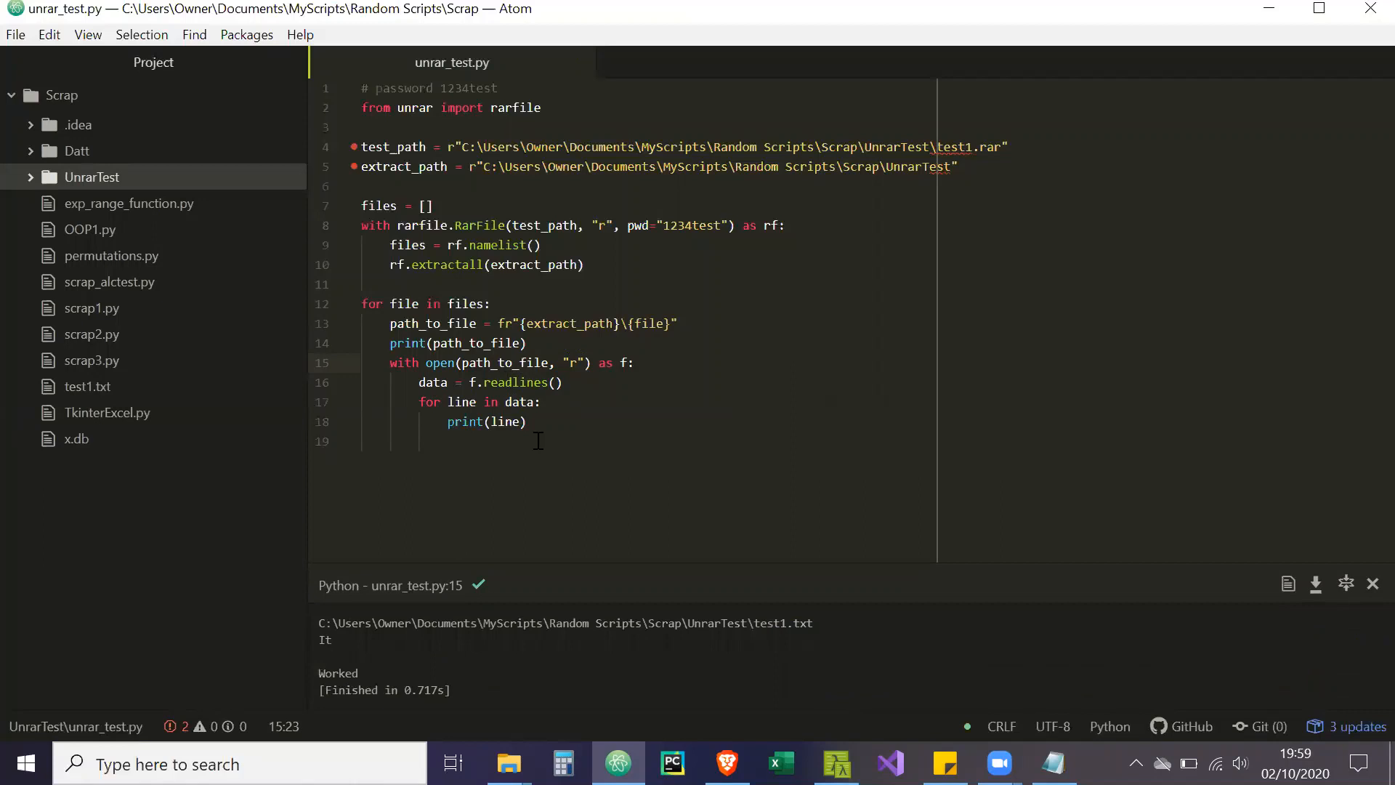
Print each line as line.strip(), save and run to output It and Worked.
click(567, 407)
key(Return)
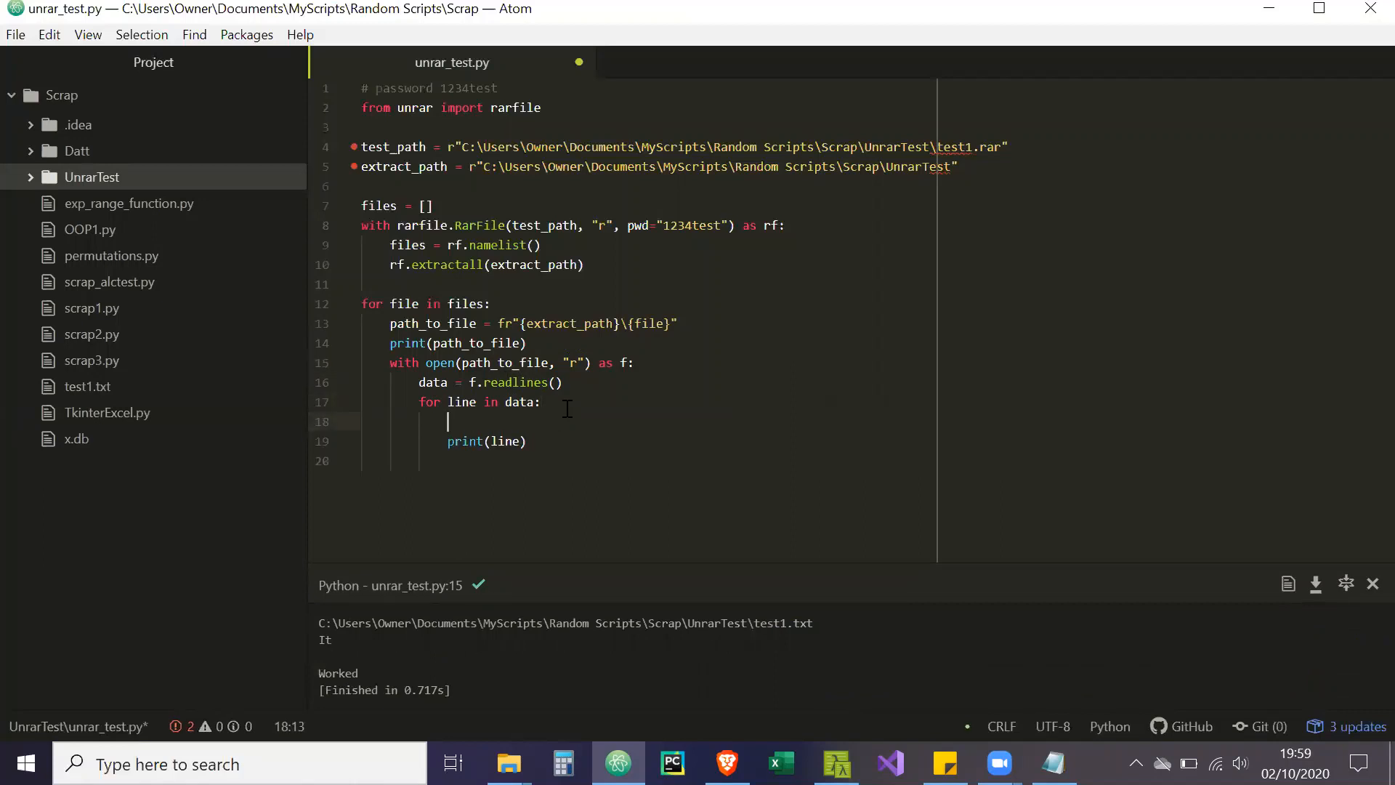
click(522, 440)
text(.strip()
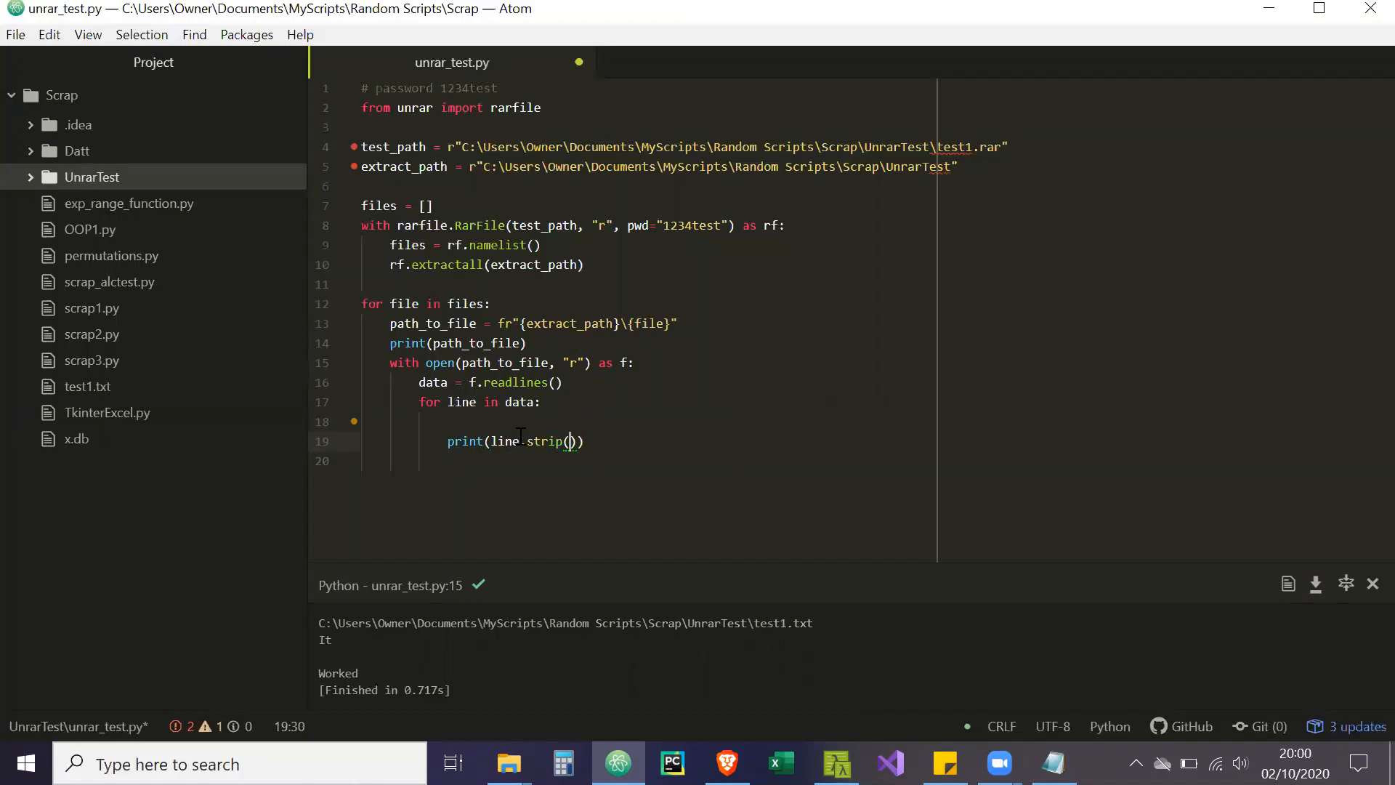
key(ctrl+s)
key(ctrl+shift+b)
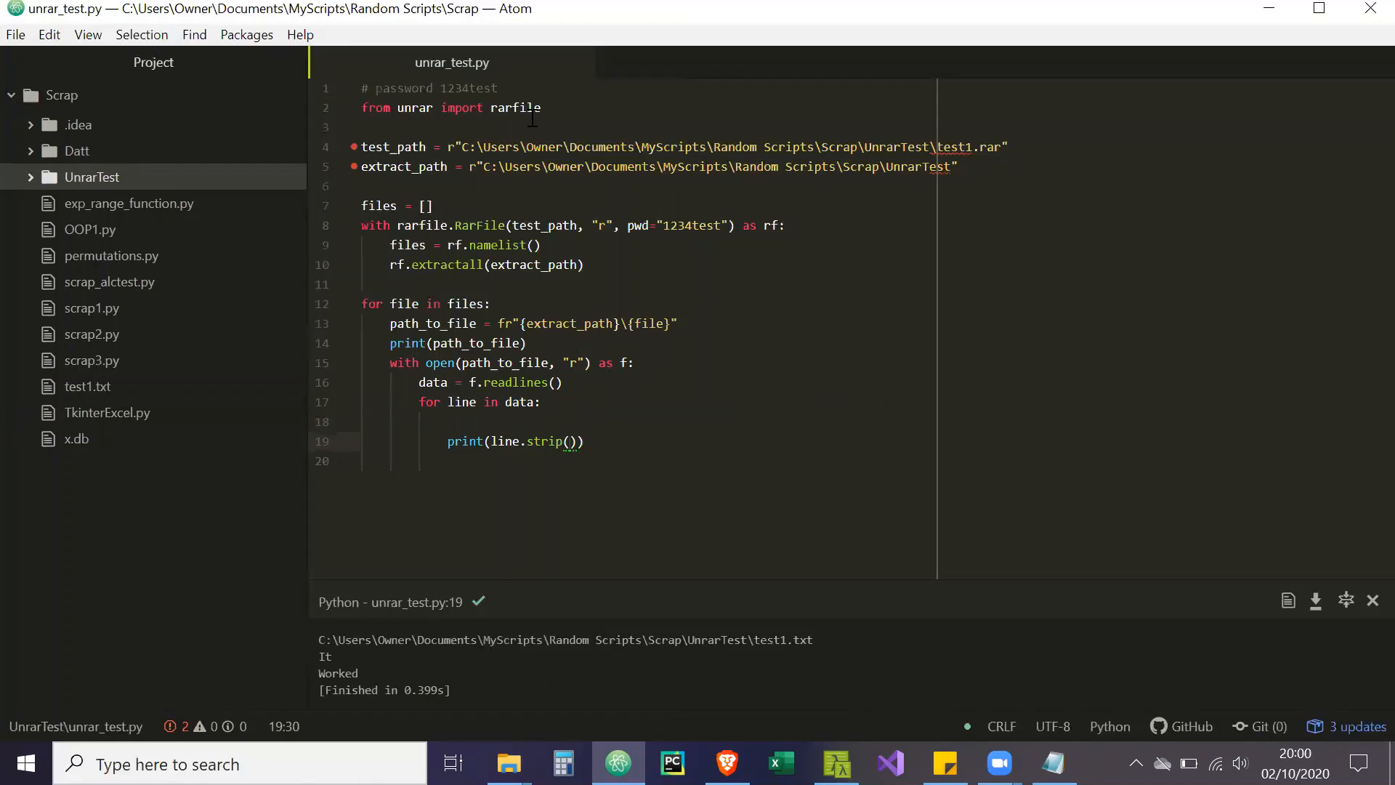
click(508, 763)
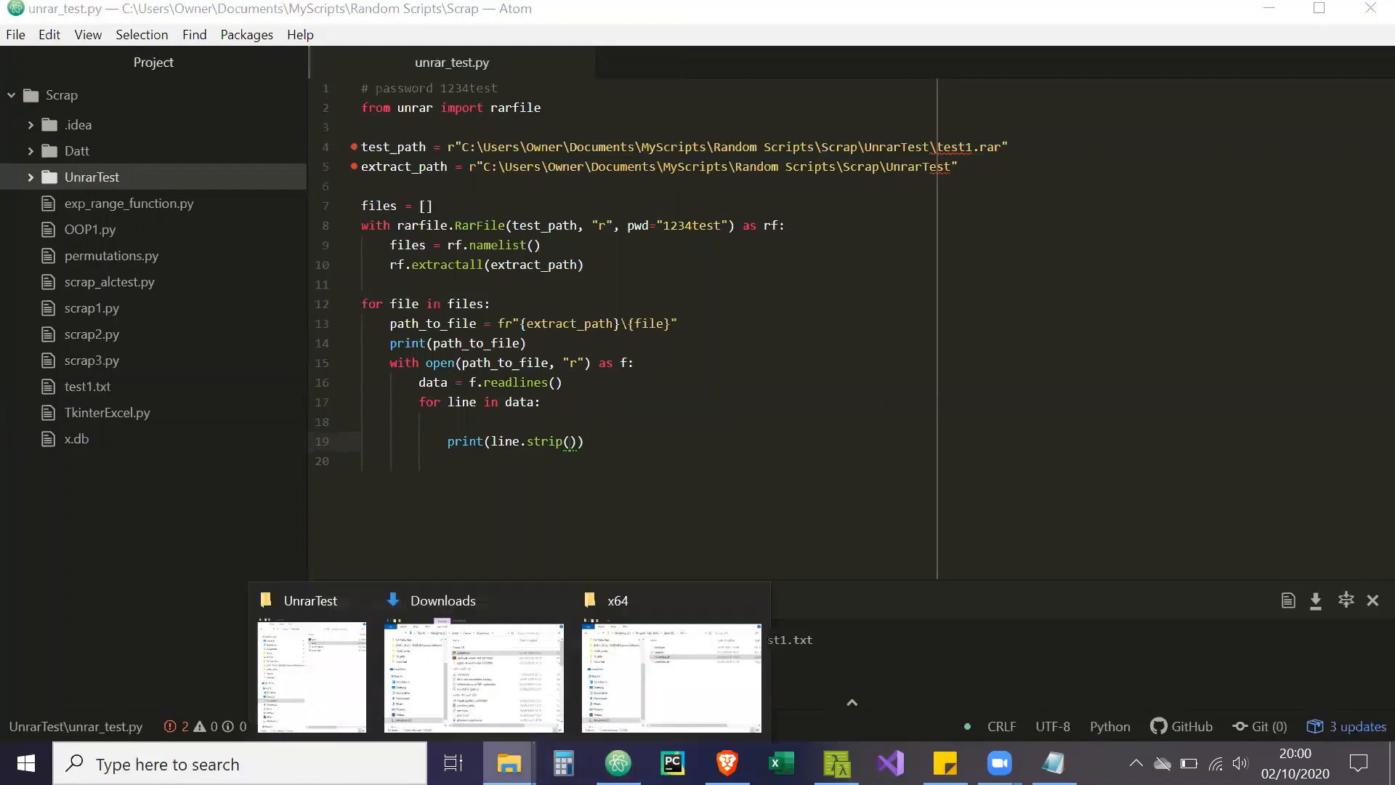
mouse_move(672, 667)
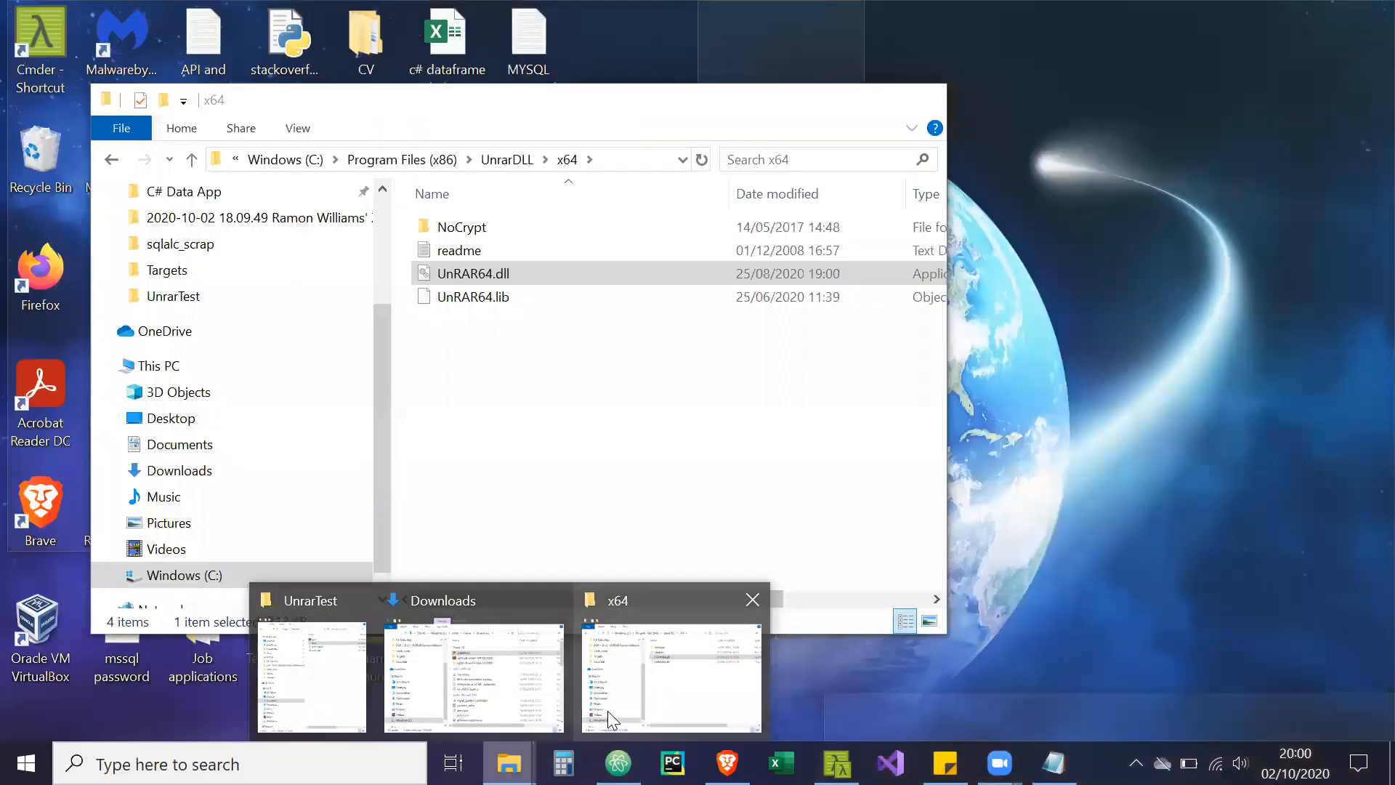
click(607, 712)
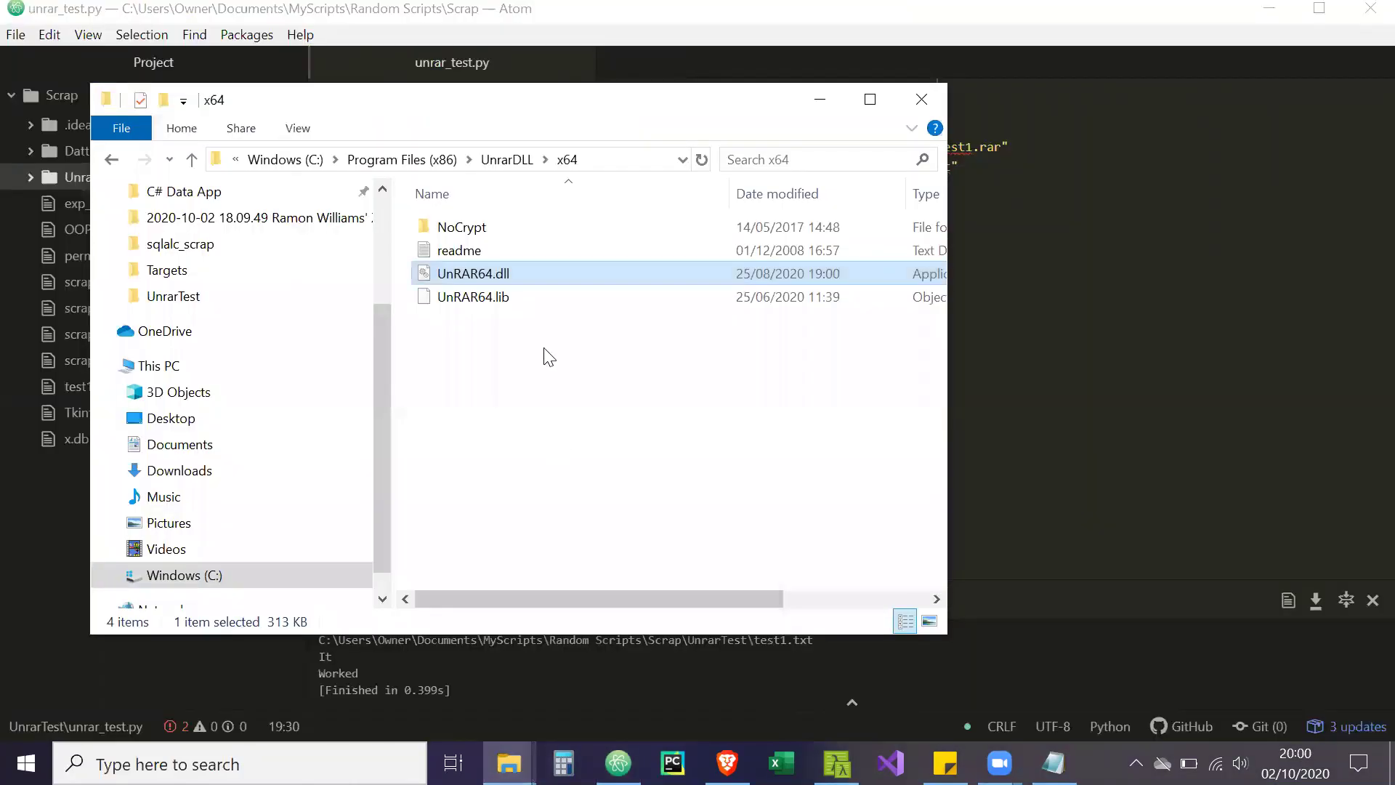
click(472, 273)
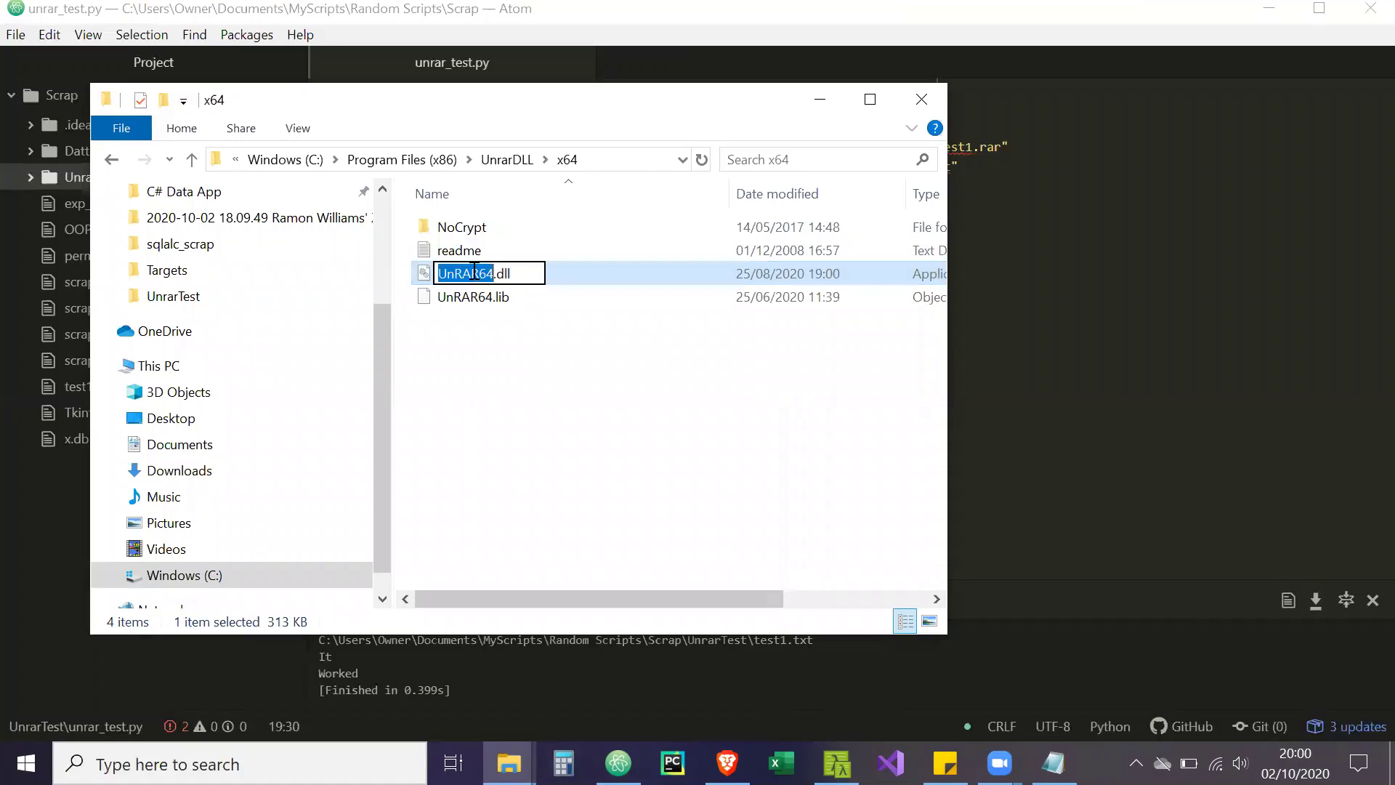
key(Escape)
click(508, 160)
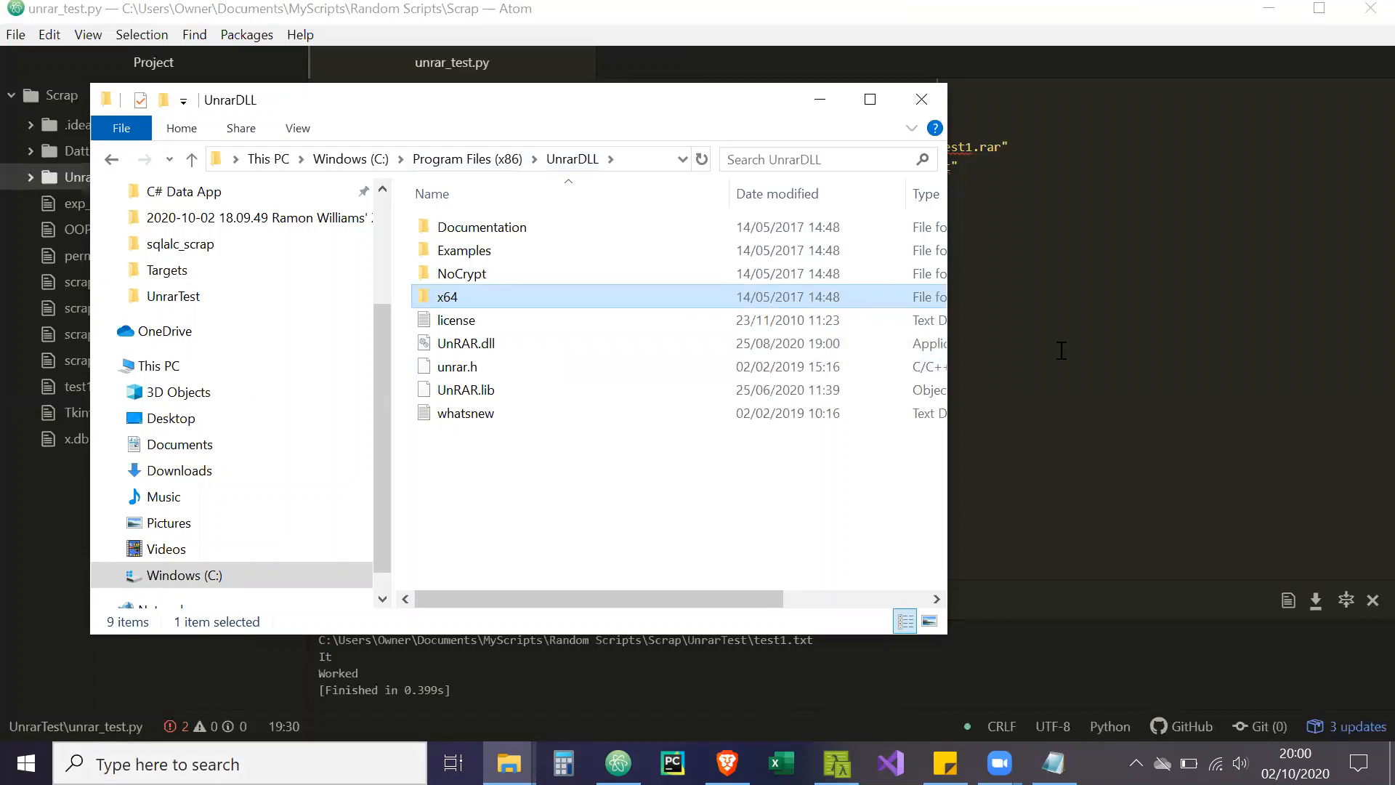
click(808, 102)
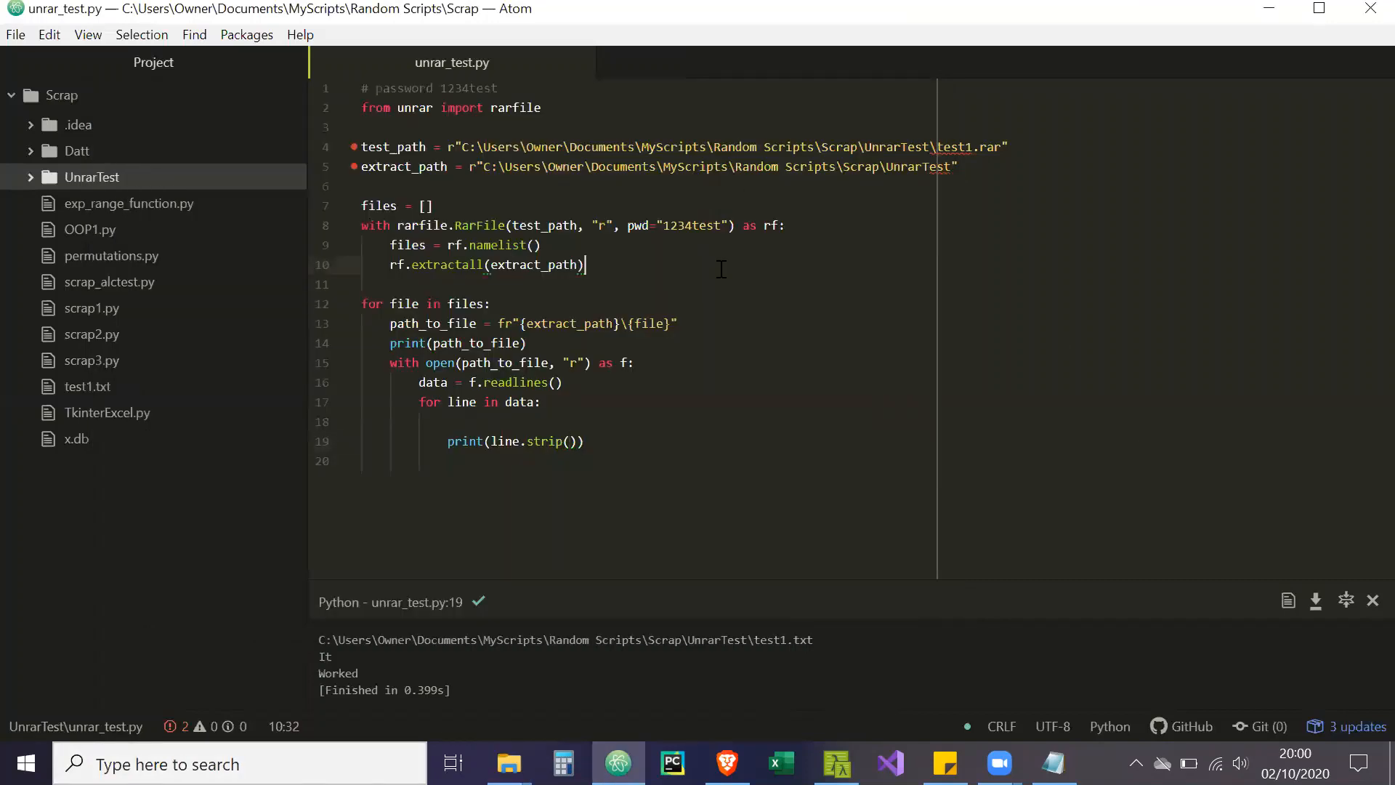